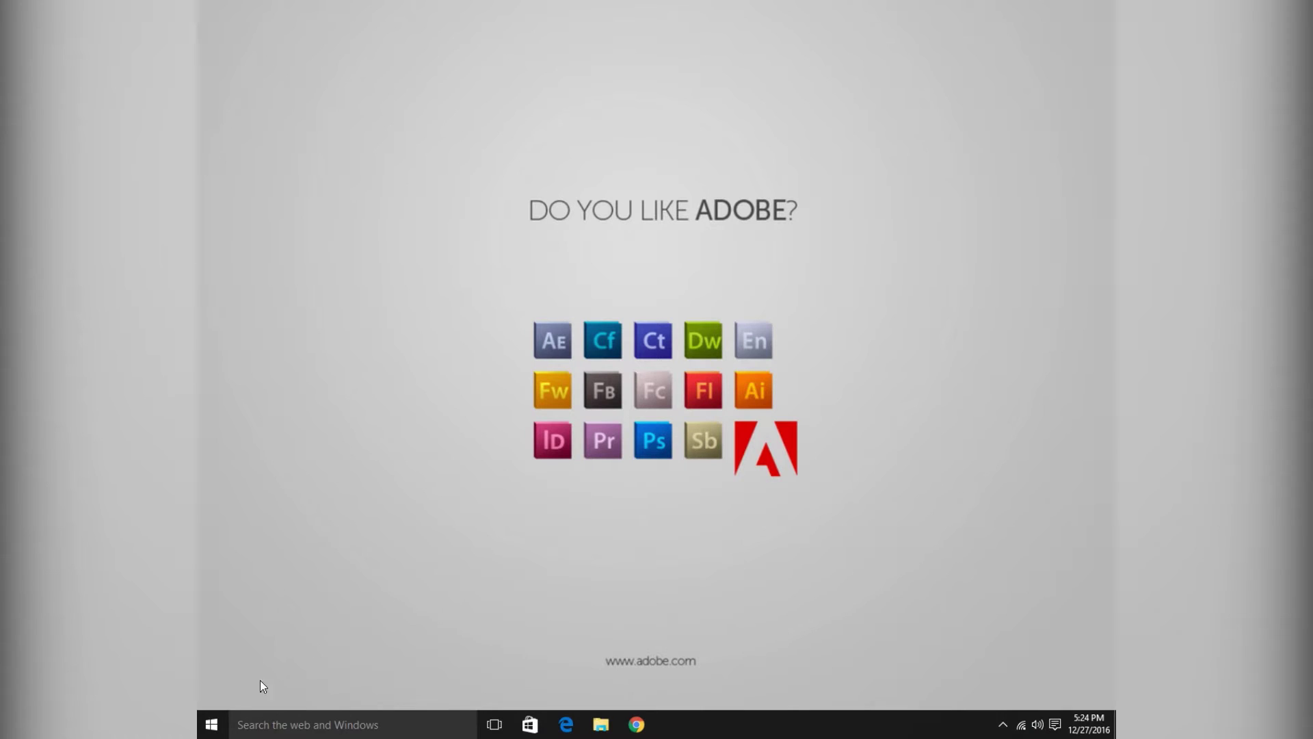
Launch Photoshop CC 2017 and bring up the New Document settings with the 1920 x 1080 preset.
left_click(210, 725)
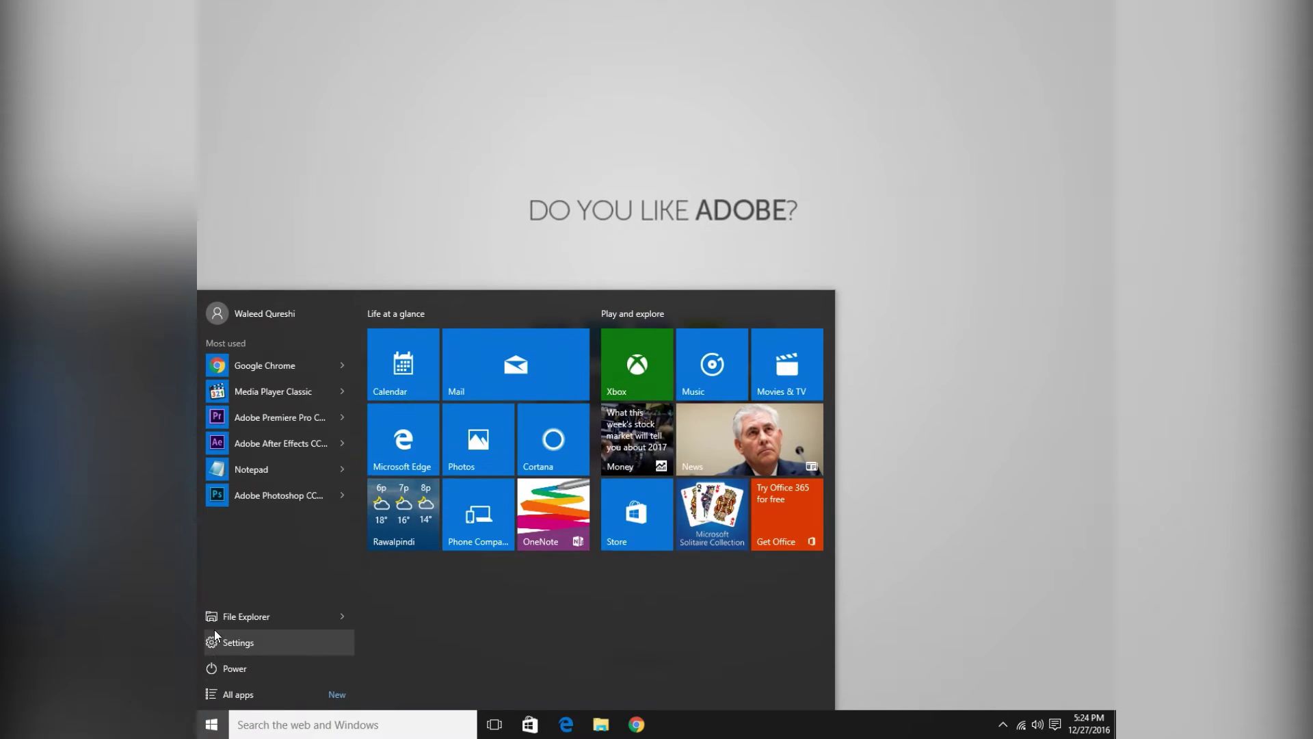
left_click(271, 498)
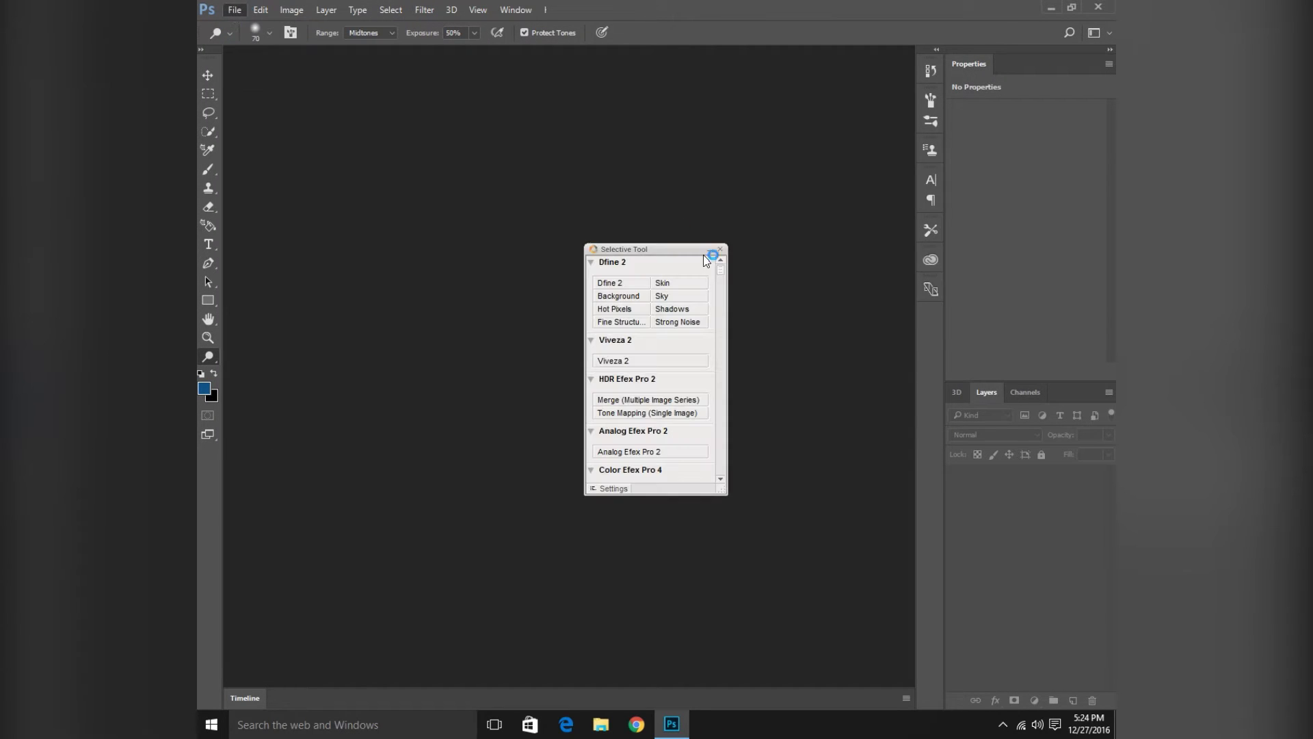
left_click(240, 13)
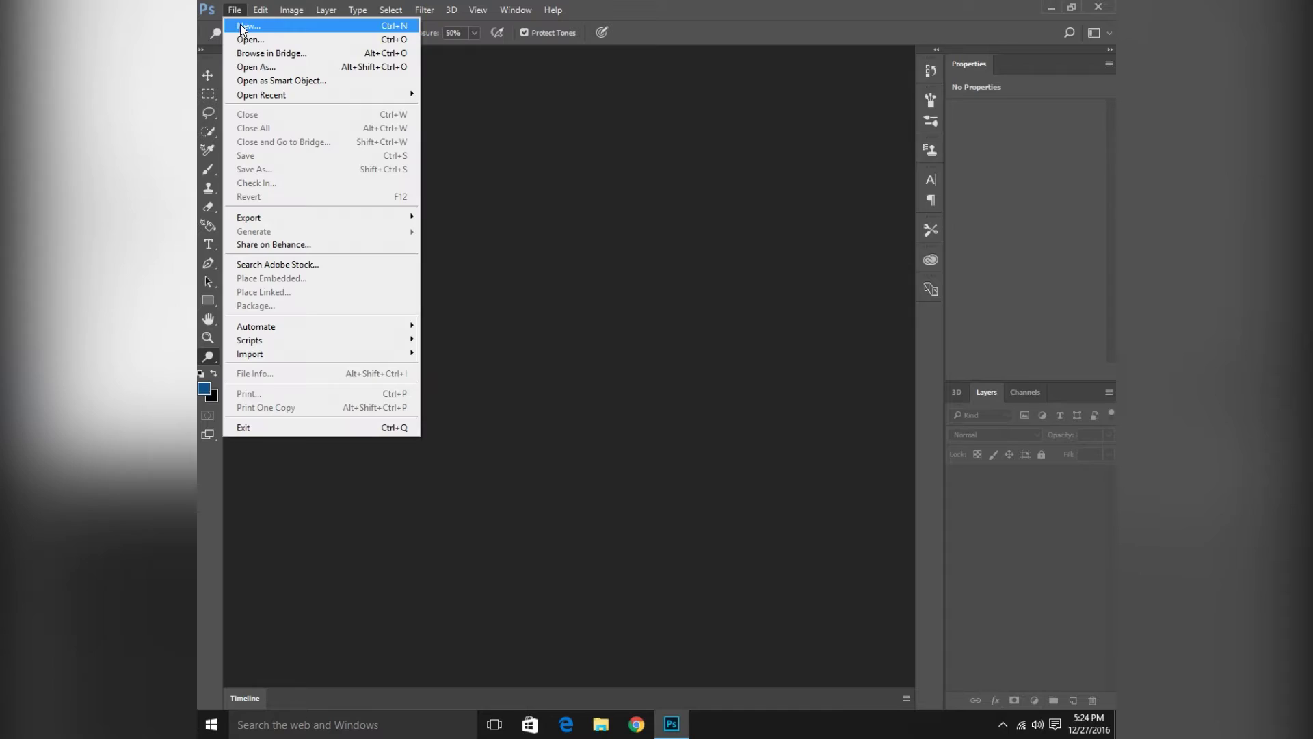
left_click(240, 25)
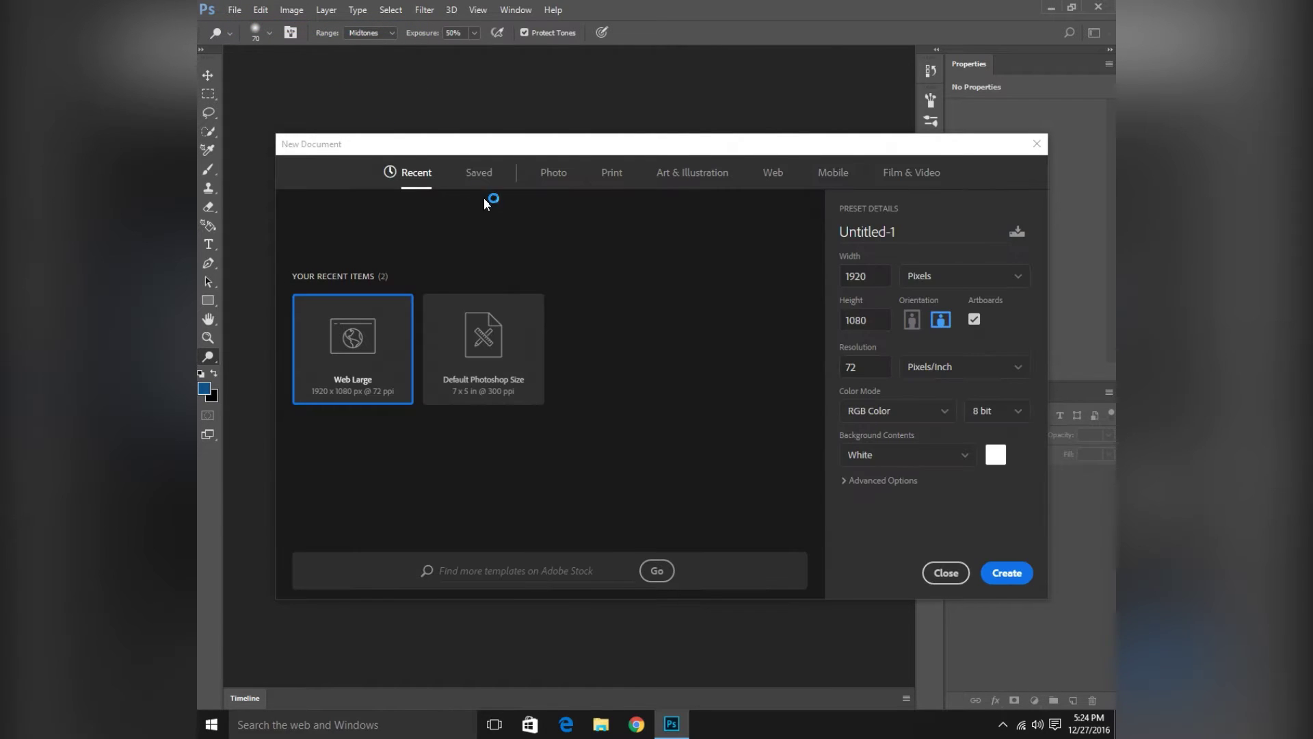
Search Adobe Stock templates for 'collage', bringing up 13 results in the browser.
left_click(576, 572)
type("collage")
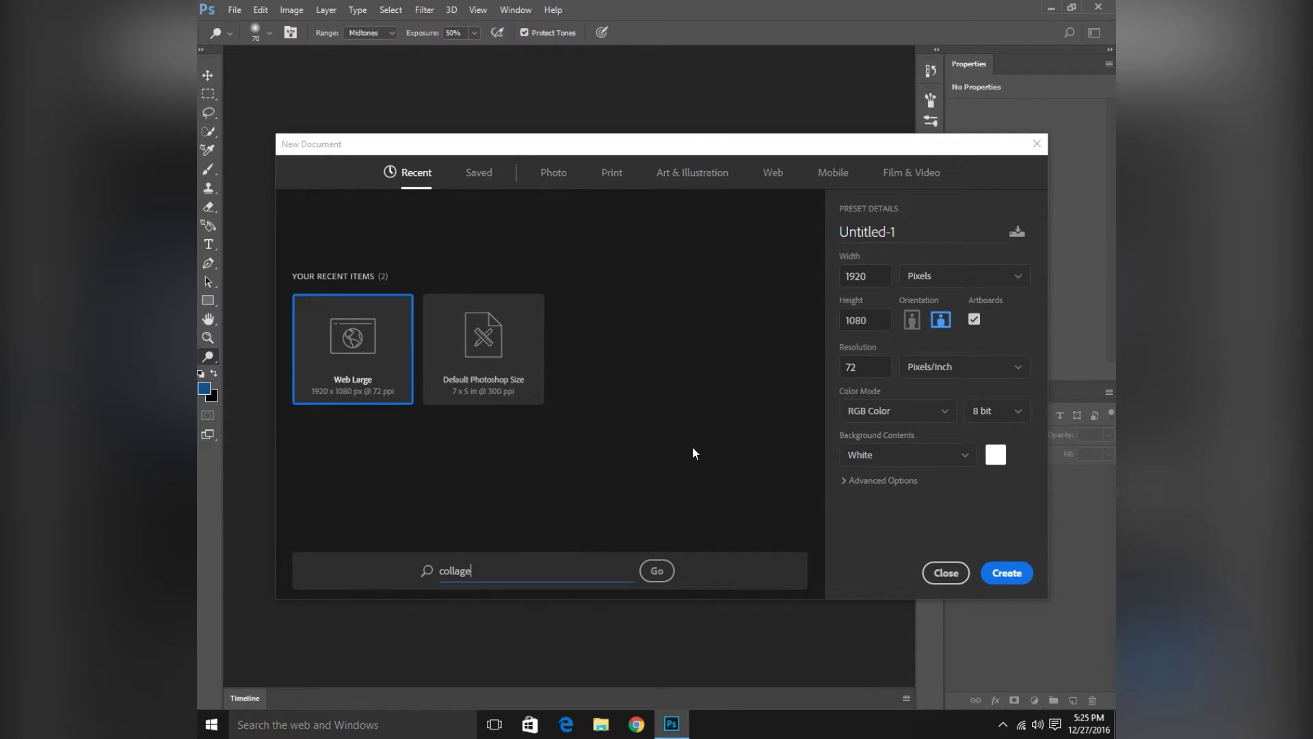
left_click(658, 572)
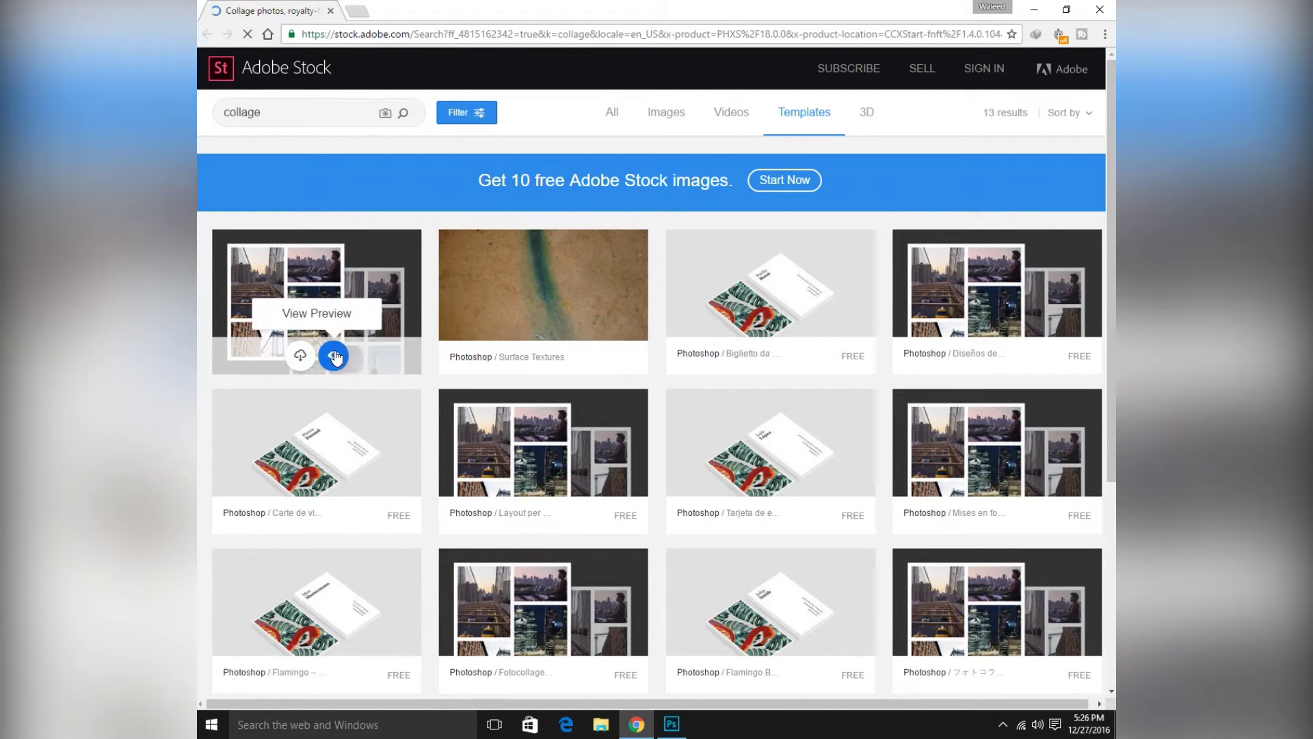
Preview the free Photo Collage Layouts template on Adobe Stock, then close the preview.
left_click(336, 356)
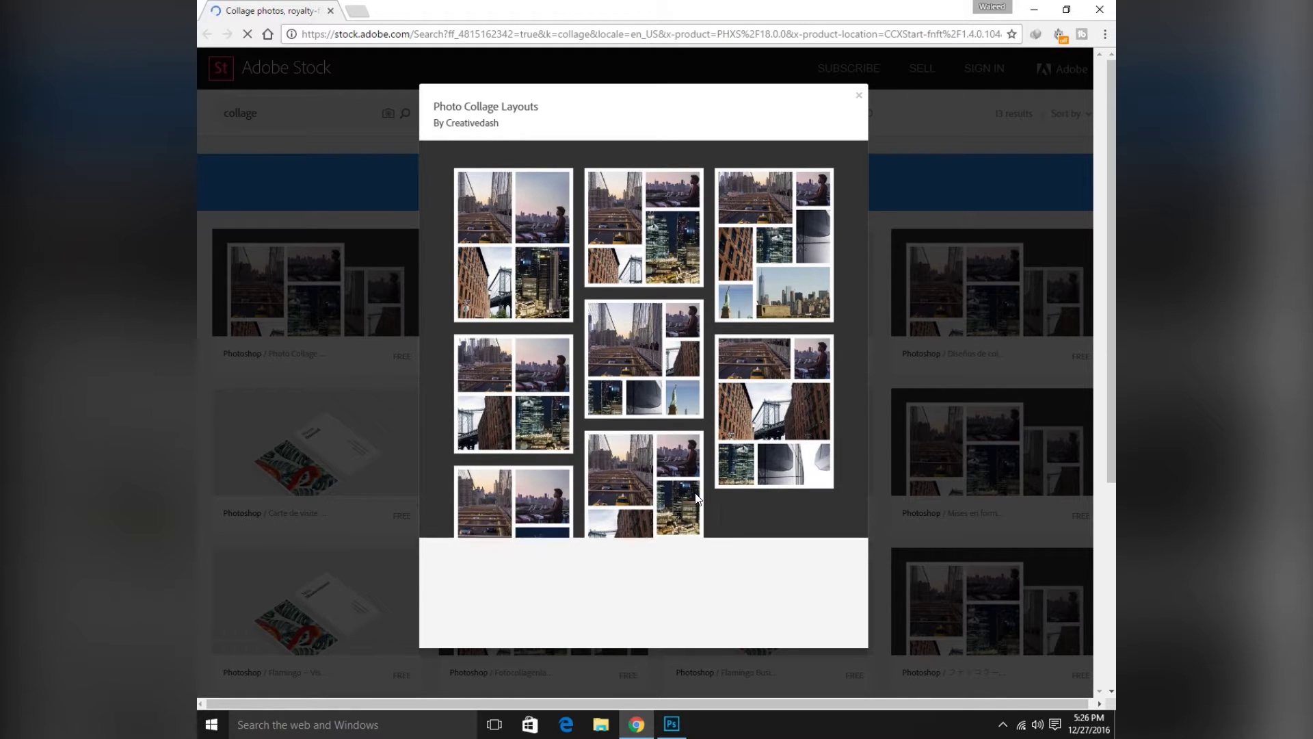
left_click(859, 95)
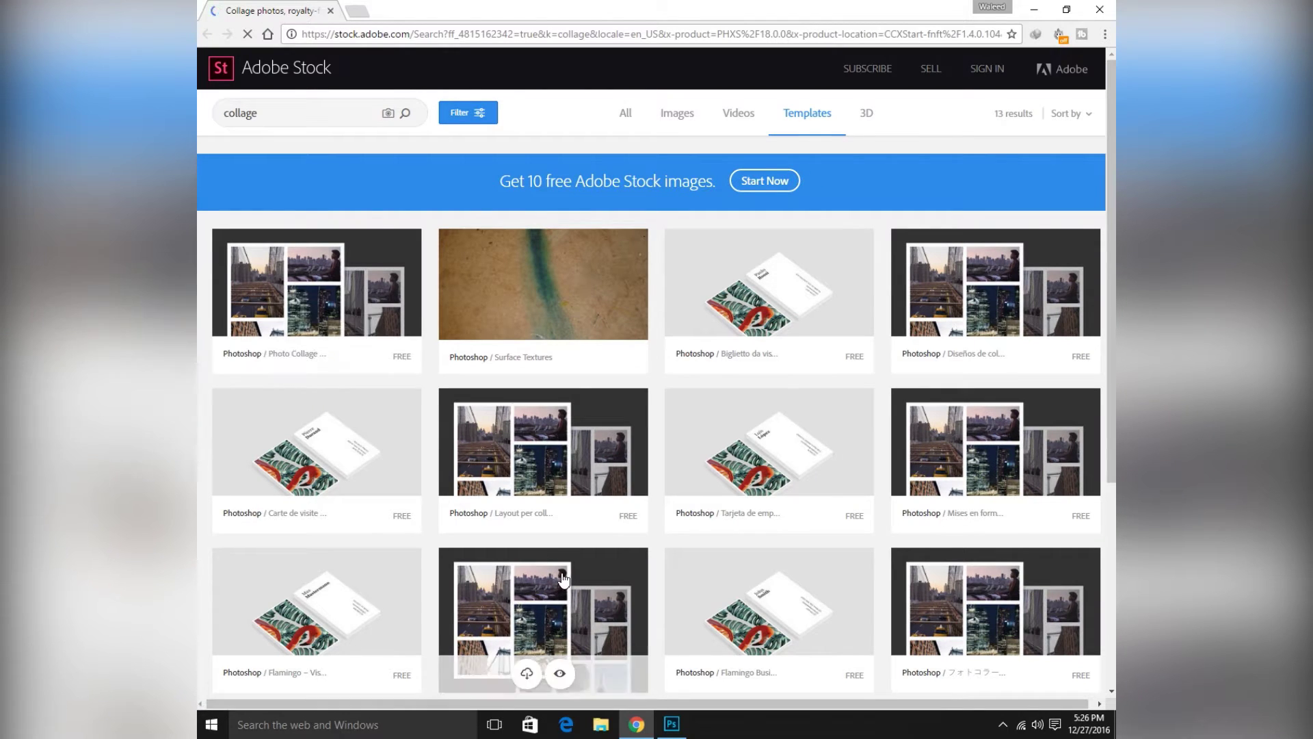
Back in Photoshop, clear the collage search and browse the Photo, Print, Art, Web, Mobile and Film & Video presets.
left_click(669, 731)
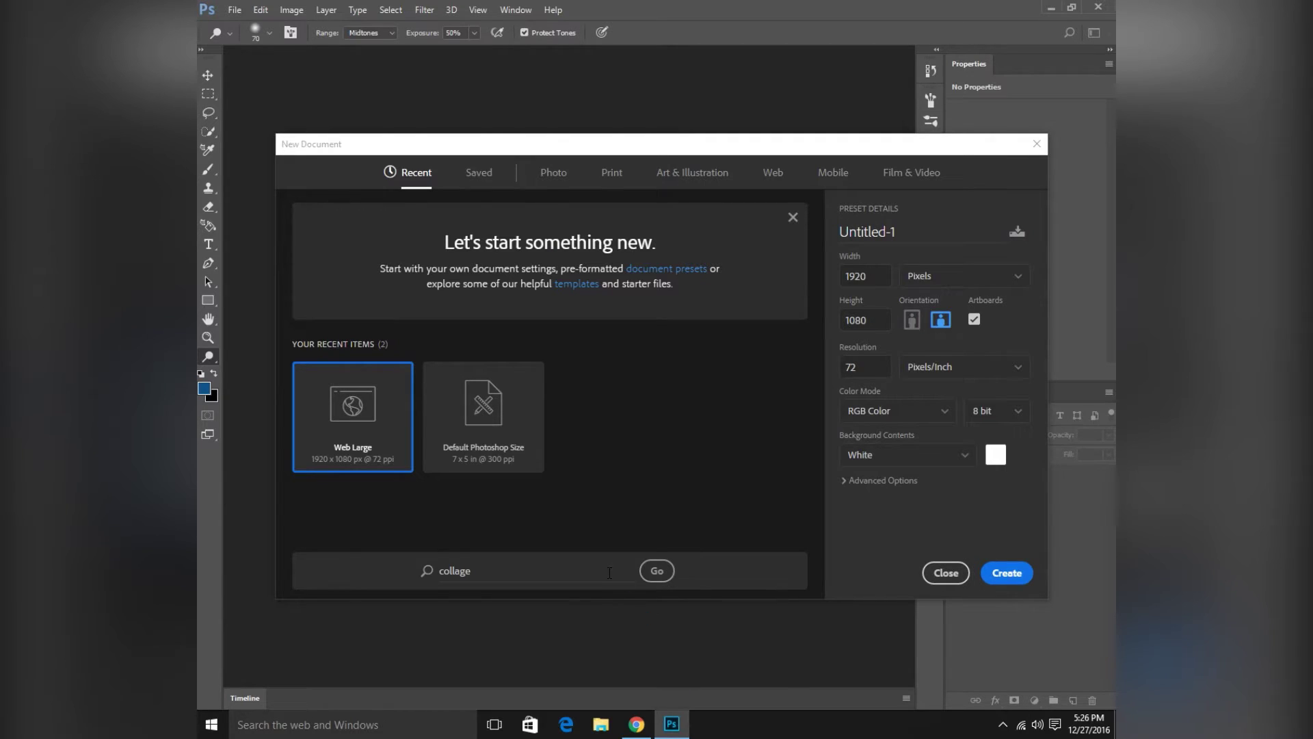
key("BackSpace")
key("BackSpace")
key("BackSpace")
key("BackSpace")
key("BackSpace")
key("BackSpace")
key("BackSpace")
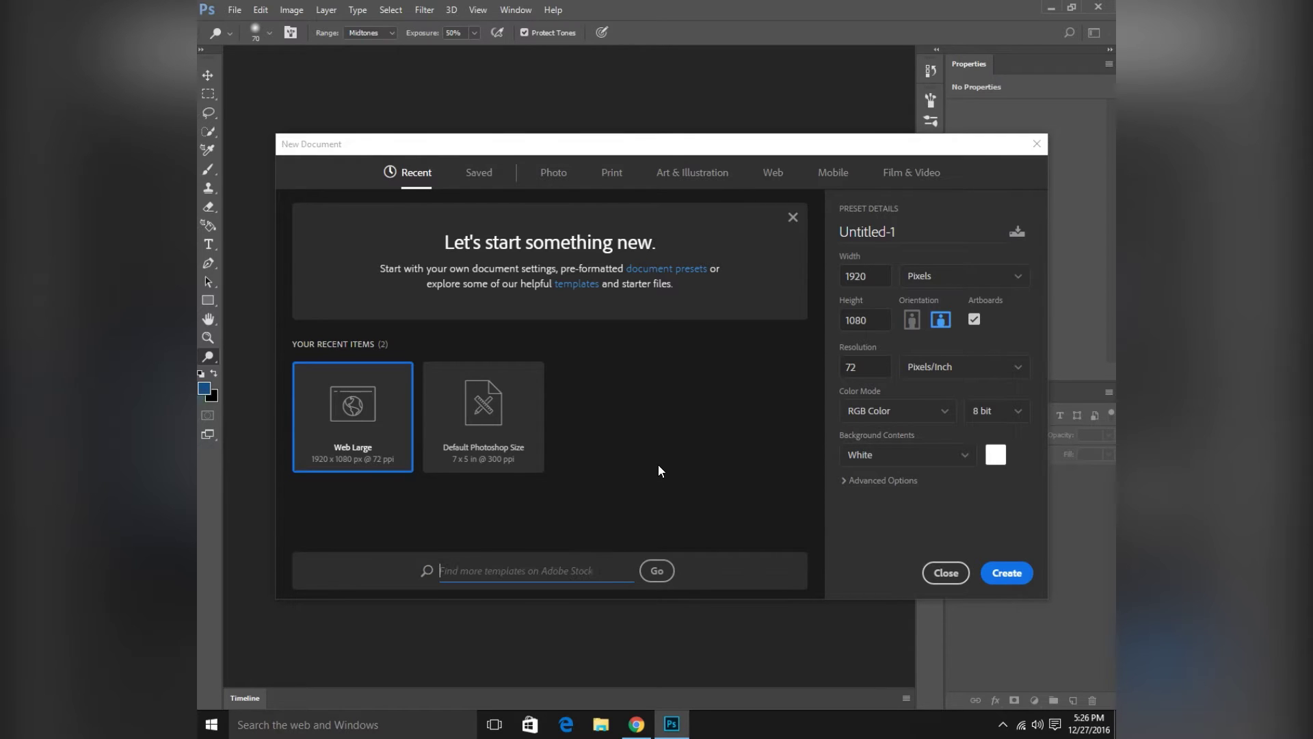
left_click(593, 285)
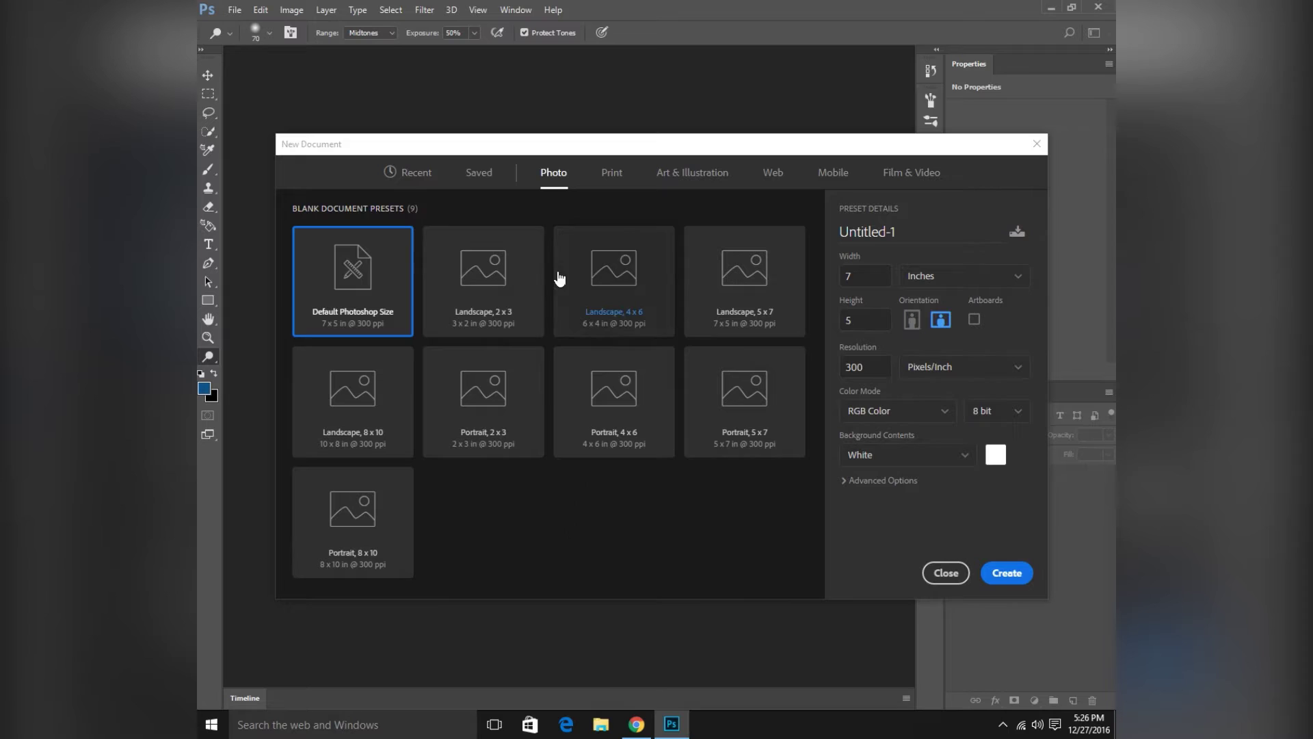
left_click(617, 175)
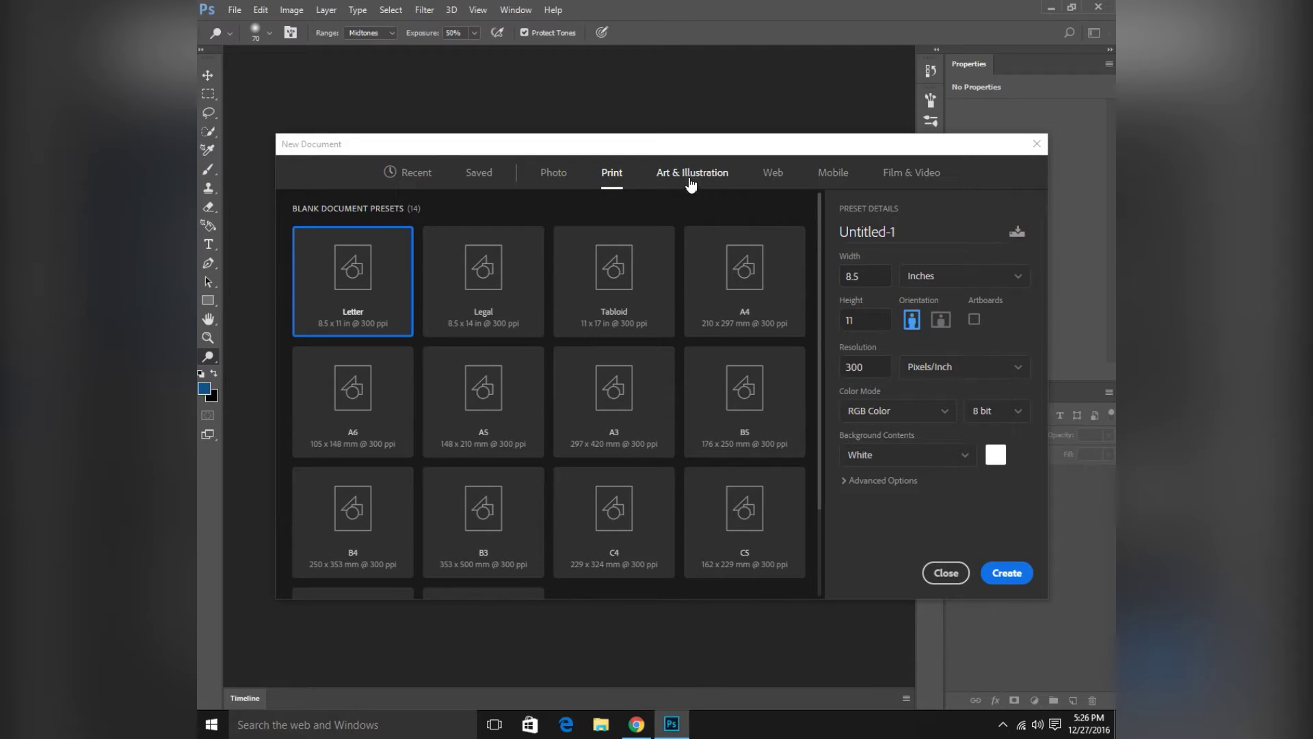
left_click(691, 182)
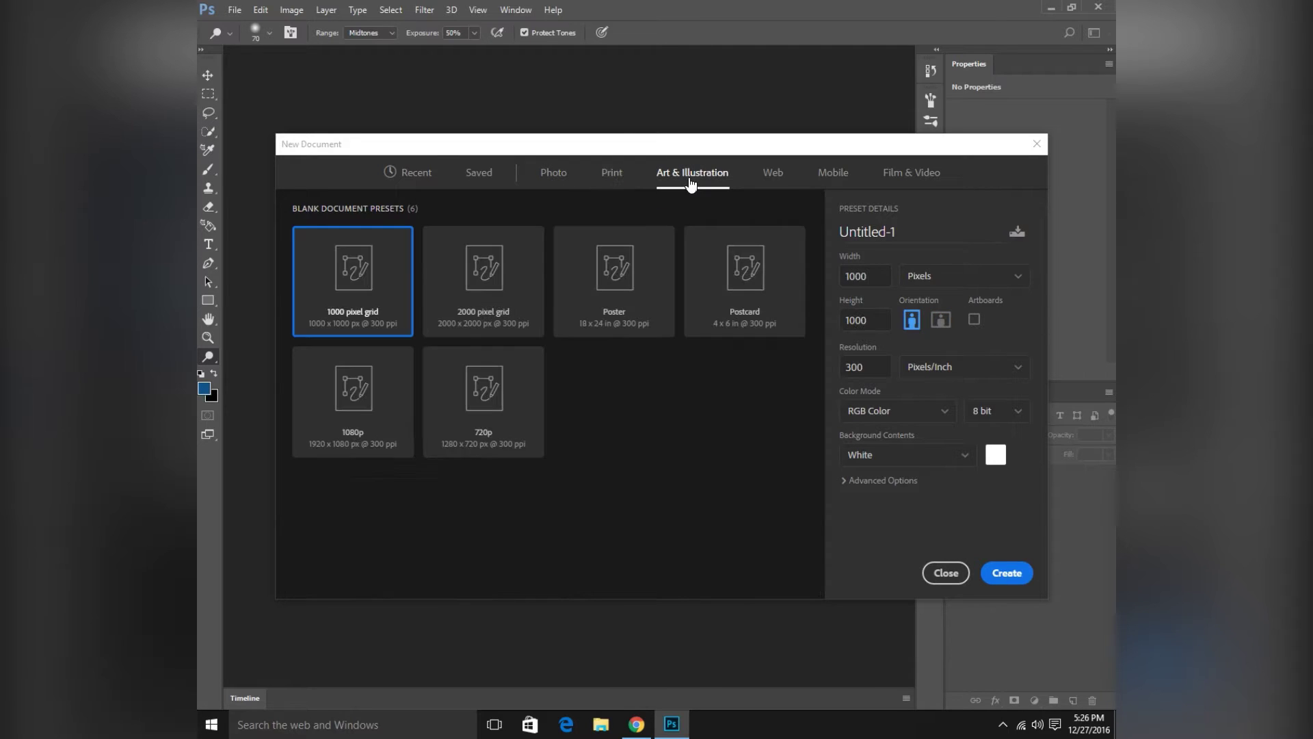
left_click(773, 179)
left_click(835, 181)
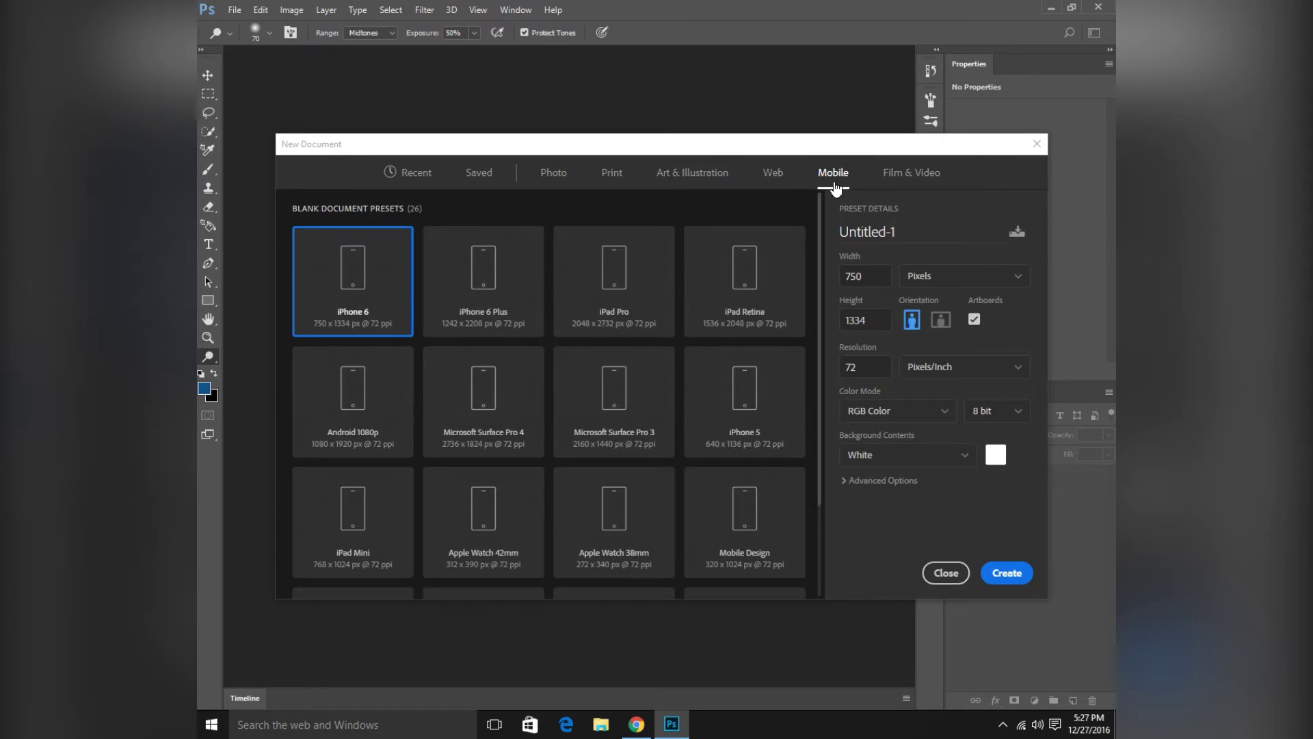
left_click(894, 179)
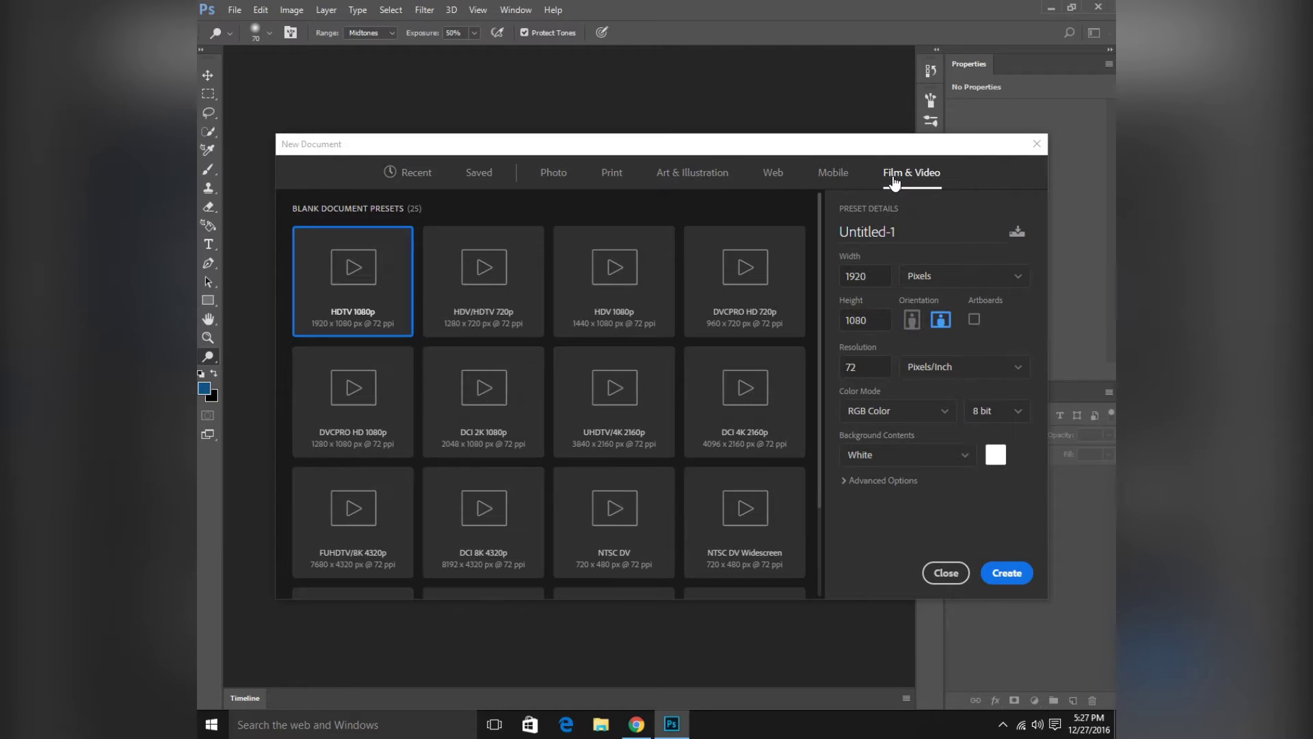
Create a blank document from the Photo preset Landscape 2 x 3 at 300 ppi.
left_click(563, 181)
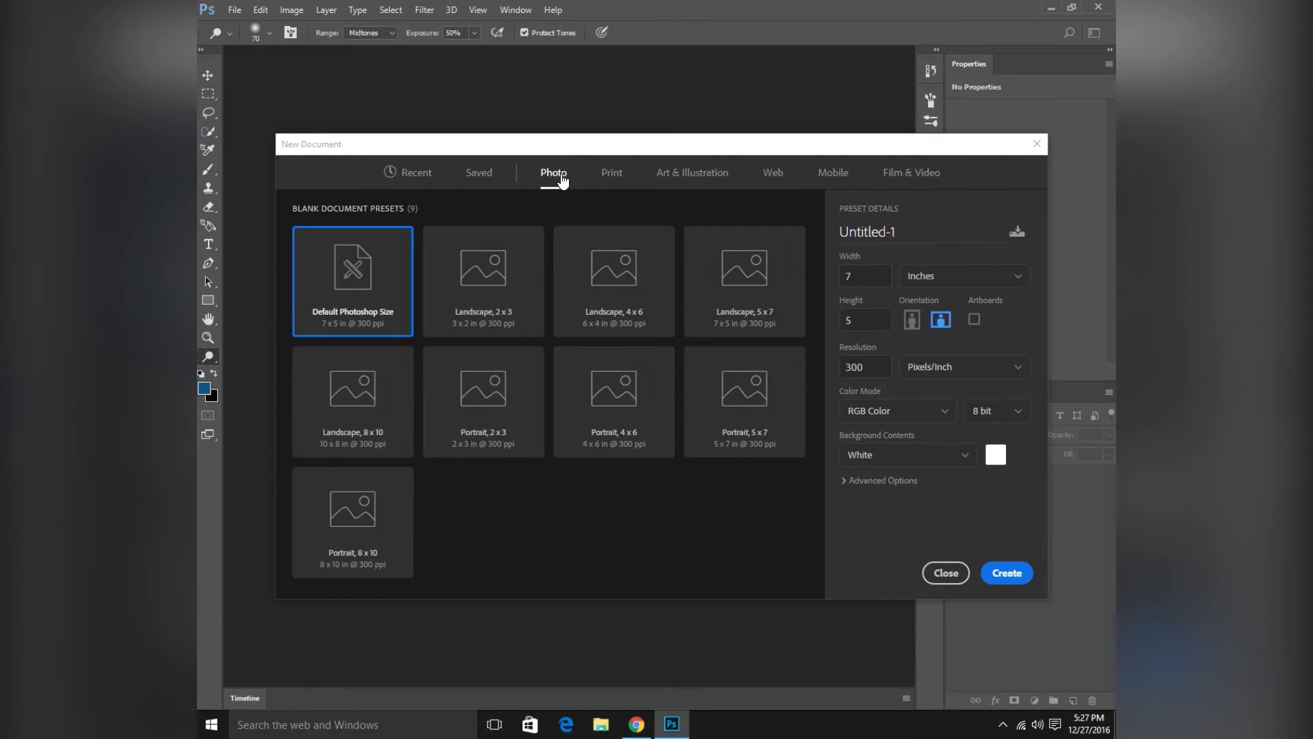
left_click(501, 270)
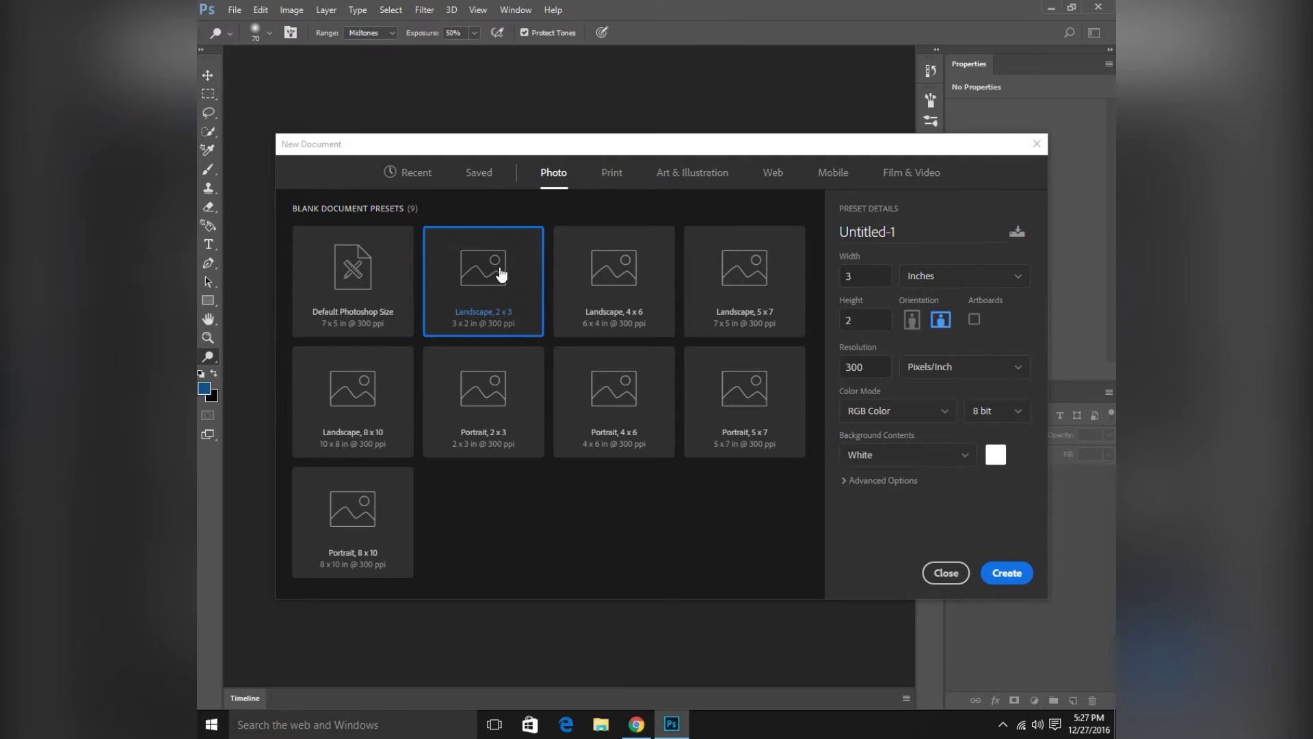
key("Return")
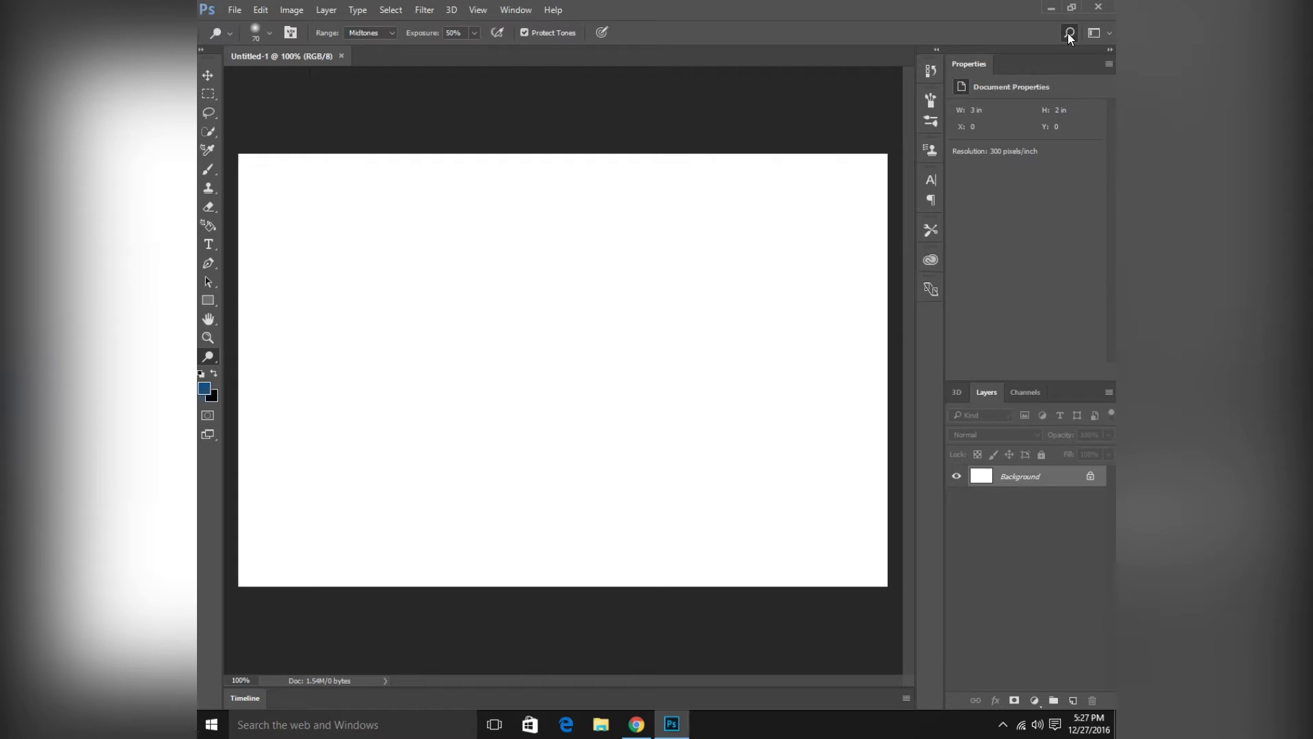
Find the Lasso Tool via search and draw a freehand A-shaped selection with its inner hole cut out.
key("ctrl+f")
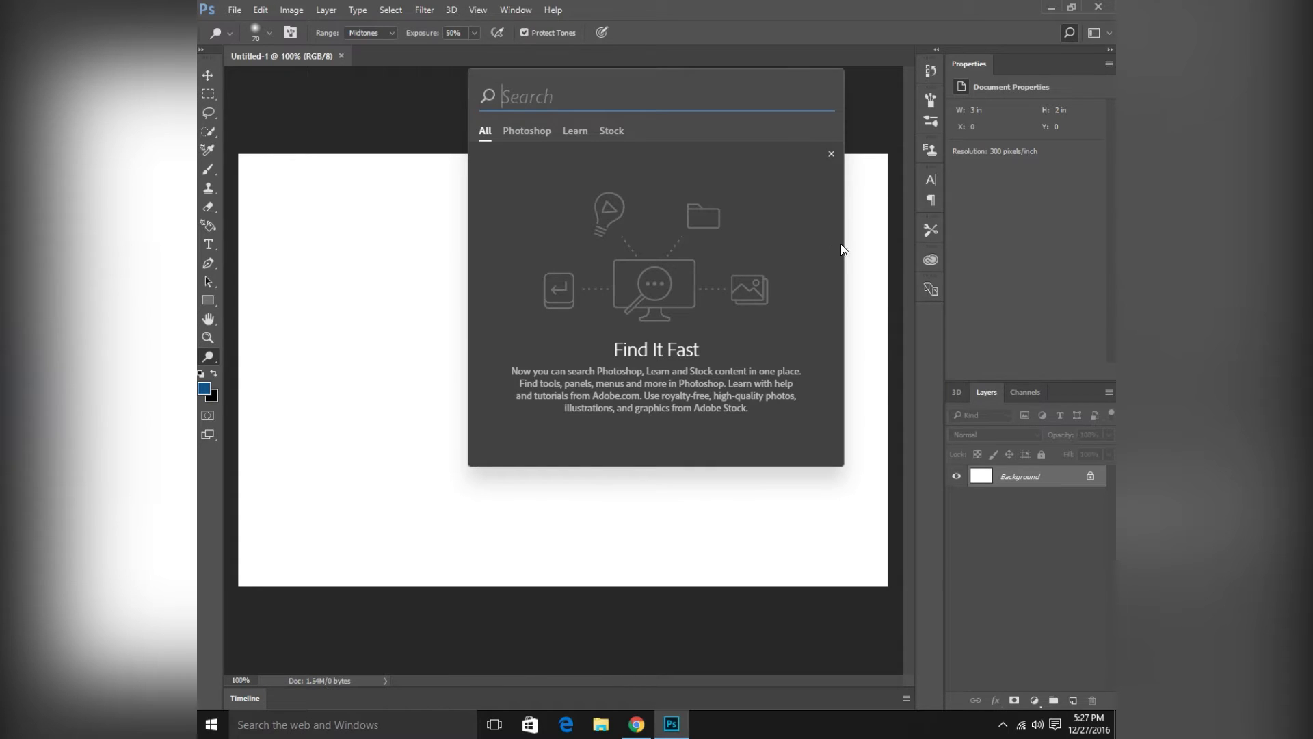
type("lasso")
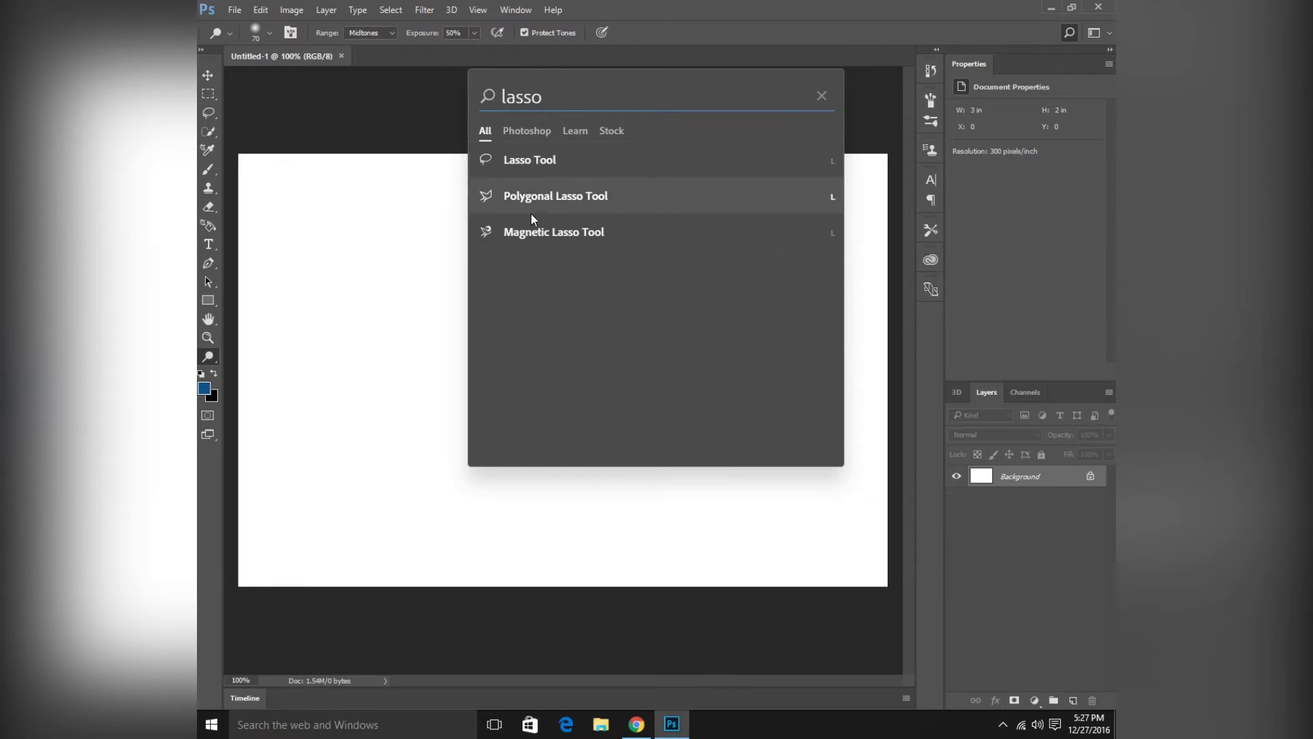
left_click(552, 161)
mouse_move(482, 226)
left_mouse_down()
mouse_move(646, 185)
mouse_move(545, 451)
mouse_move(523, 361)
left_mouse_up()
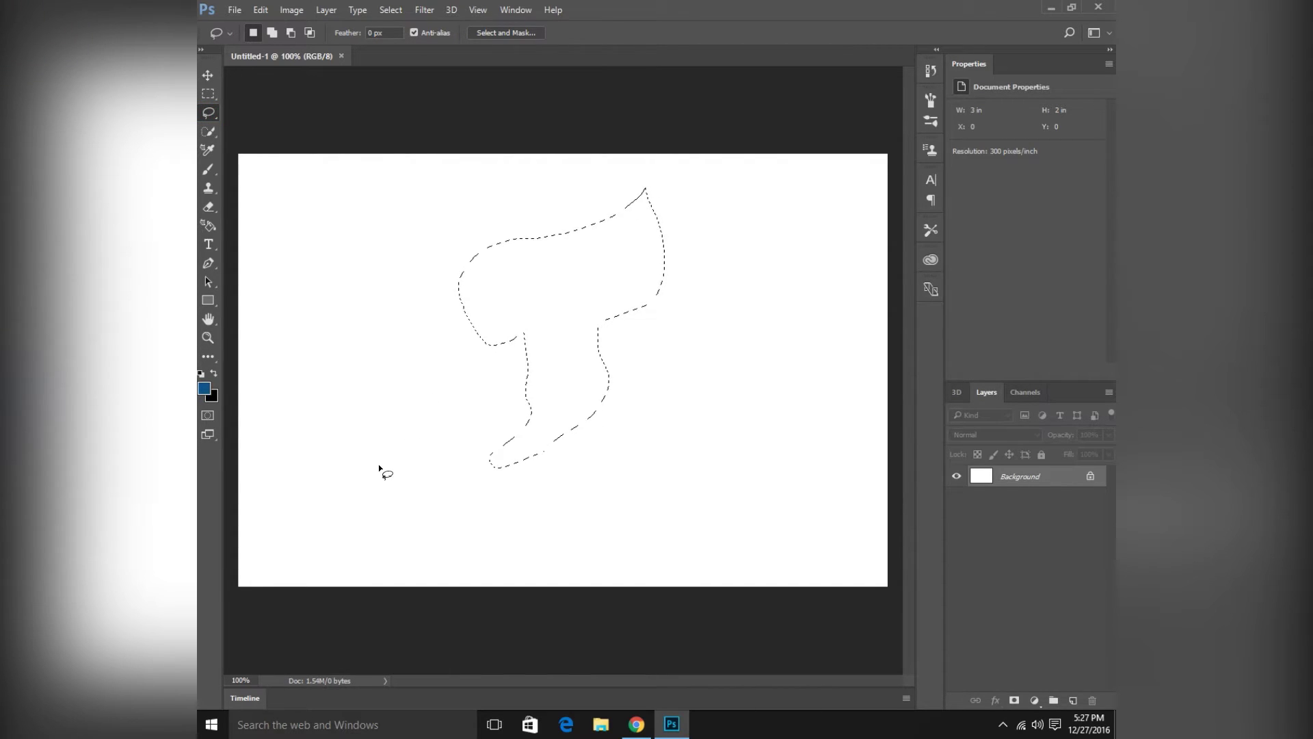
mouse_move(380, 466)
left_mouse_down()
mouse_move(481, 237)
mouse_move(568, 477)
mouse_move(490, 398)
mouse_move(444, 452)
mouse_move(389, 471)
left_mouse_up()
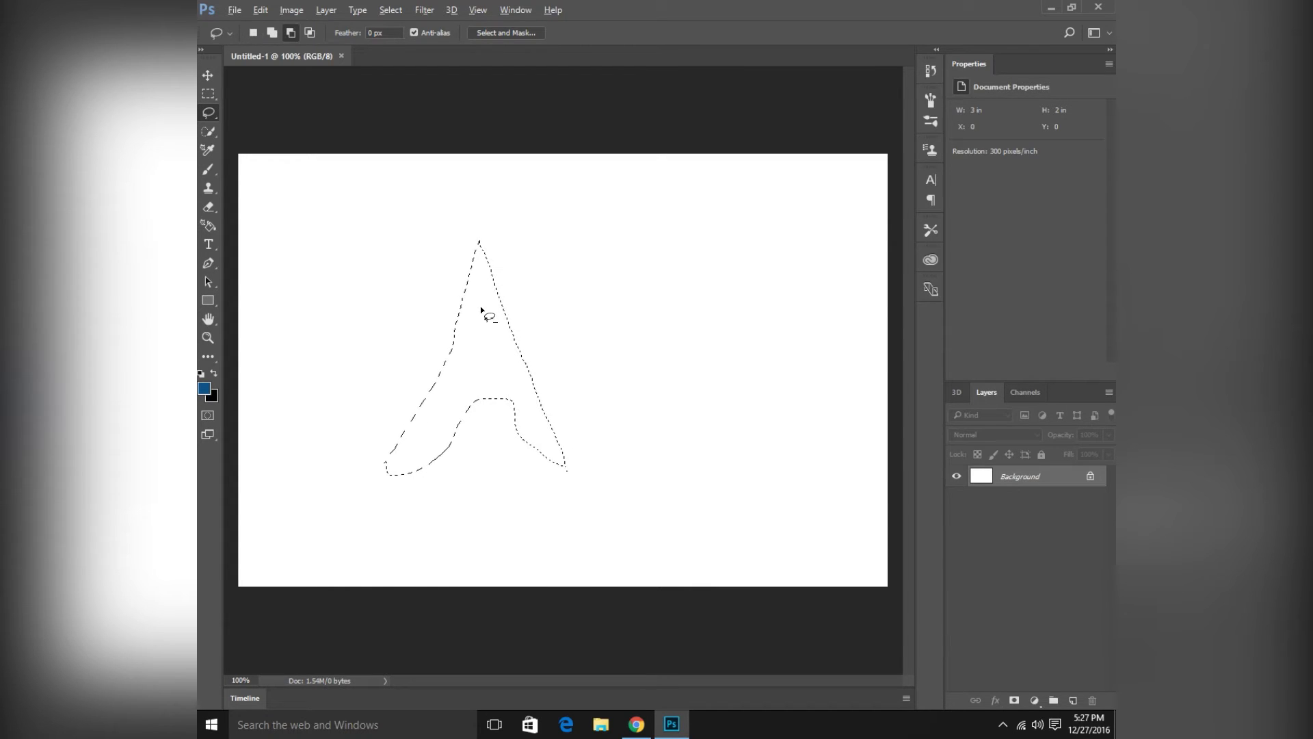
mouse_move(479, 316)
left_mouse_down()
mouse_move(469, 375)
mouse_move(478, 352)
left_mouse_up()
Deselect the A shape and view the lasso results under the Photoshop, Learn and Stock filters.
left_click(650, 294)
left_click(1069, 32)
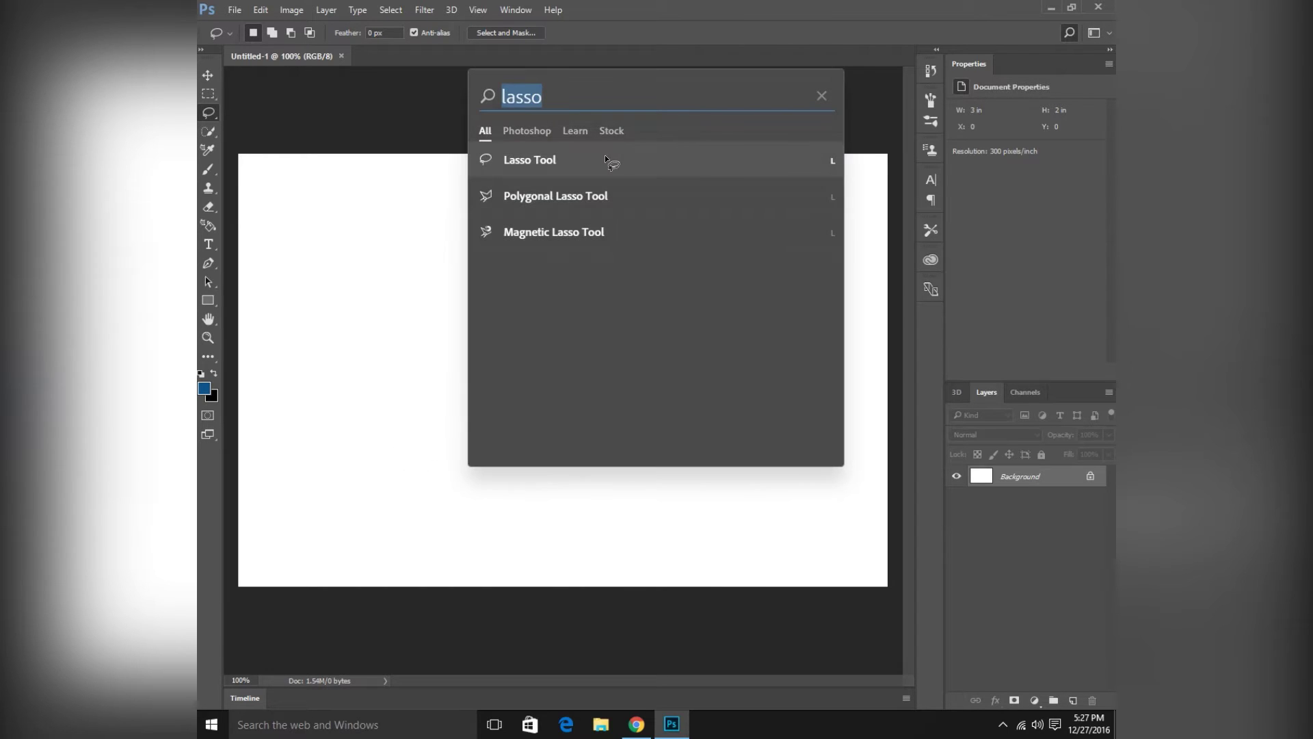
left_click(533, 132)
left_click(581, 131)
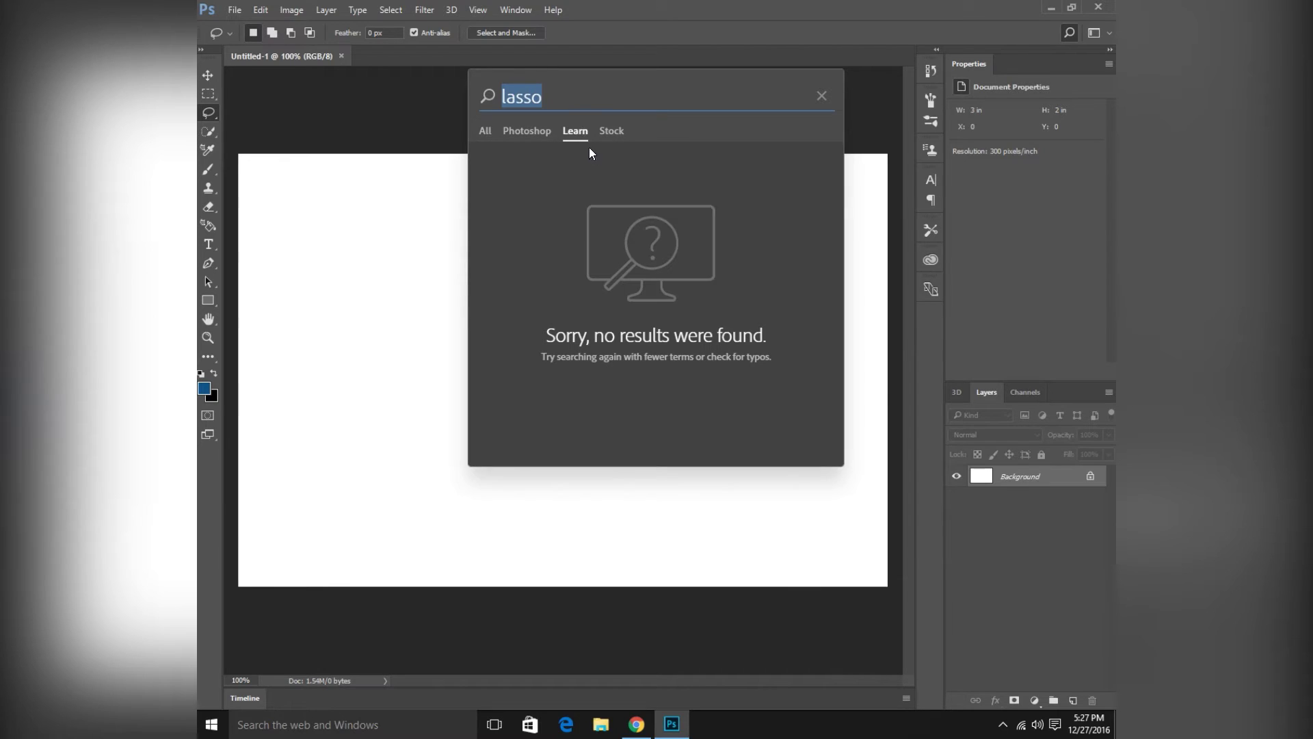
left_click(613, 132)
Search for 'animal', then empty the search field and return to All results.
left_click(631, 98)
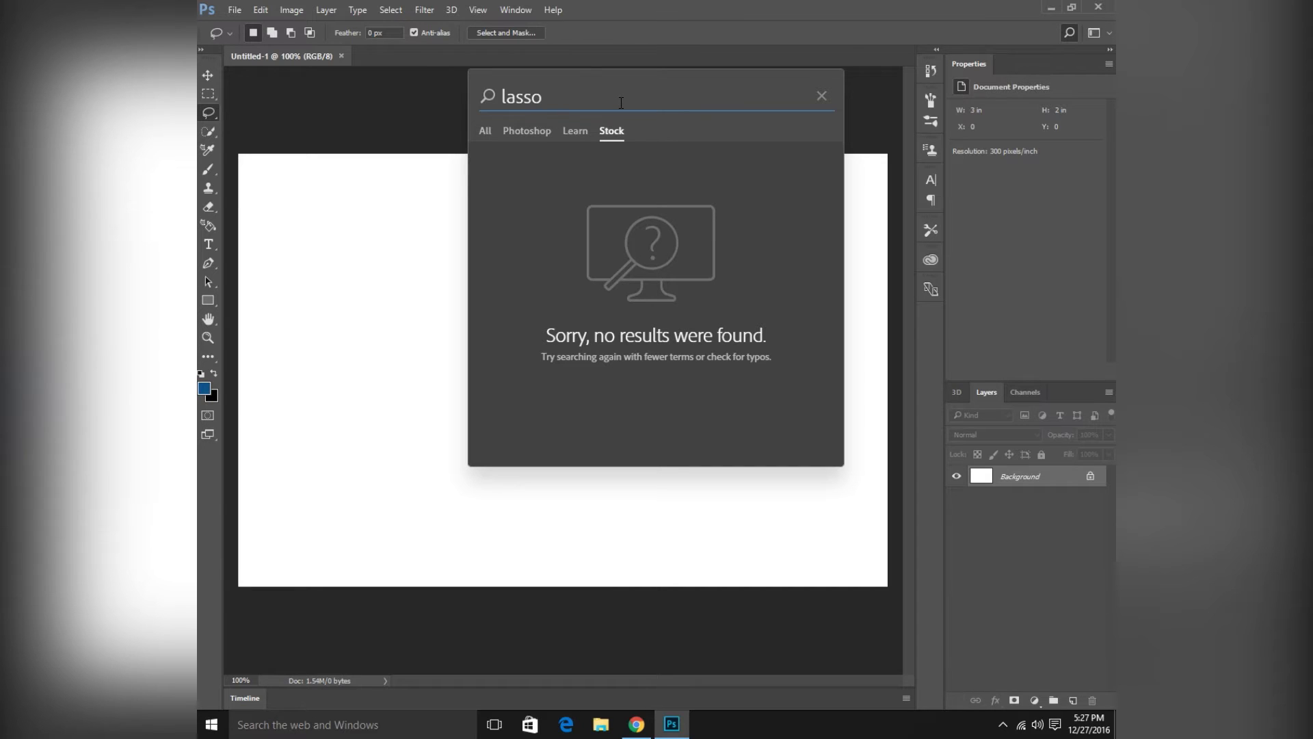
key("ctrl+a")
type("animal")
key("ctrl+a")
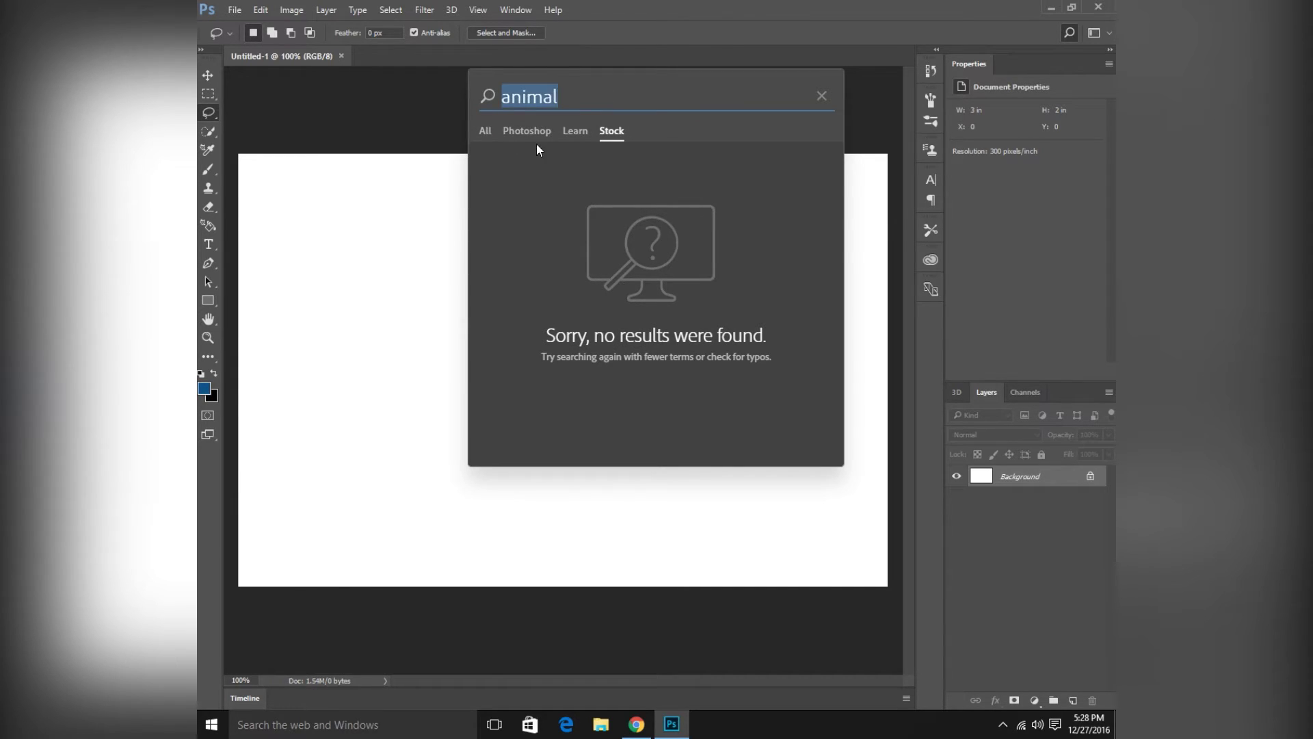
key("BackSpace")
left_click(485, 131)
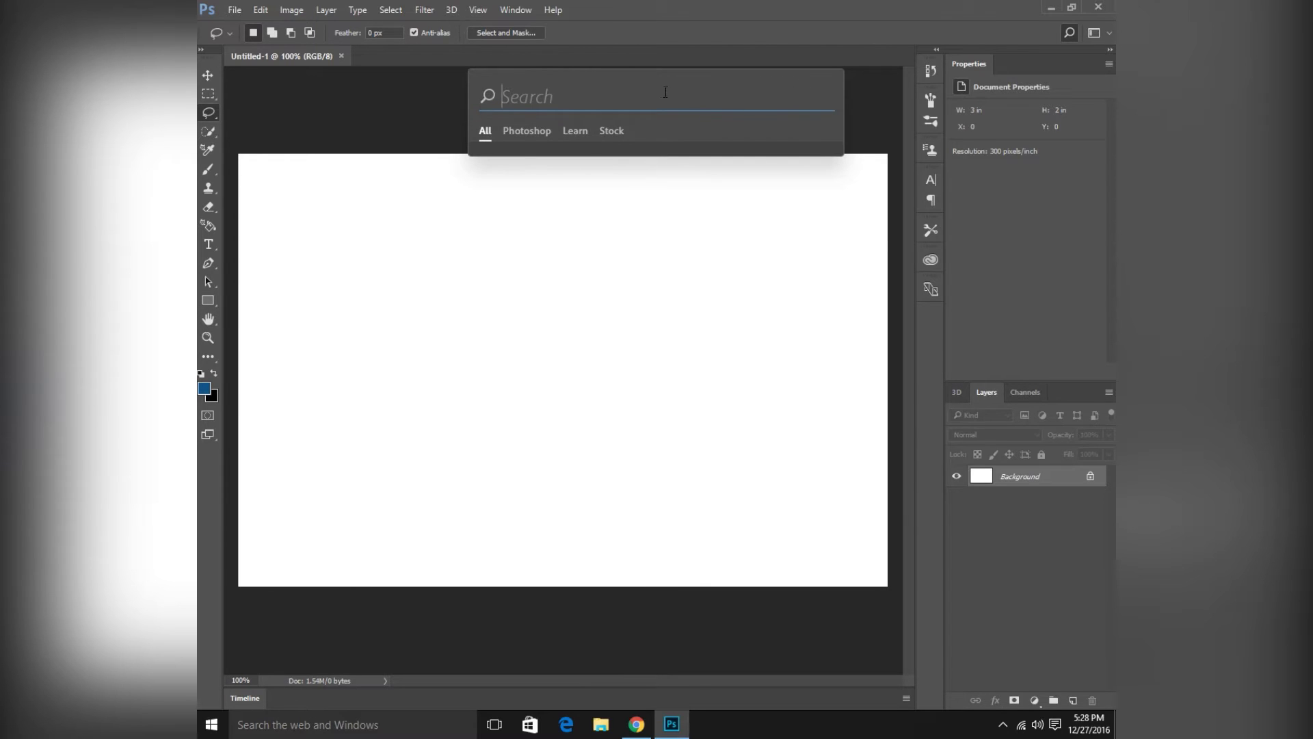
Close the search panel and open Smiling-Man-24.jpg from the Documents folder.
left_click(797, 188)
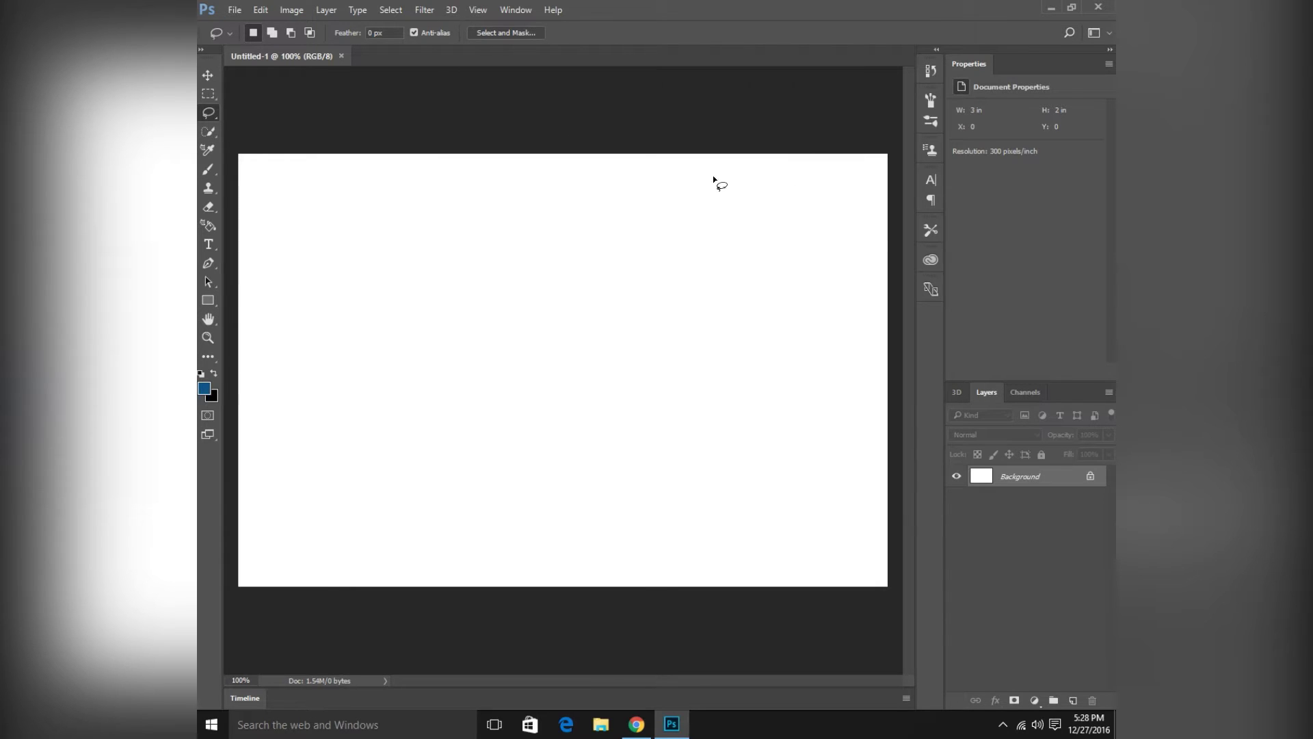
left_click(235, 9)
left_click(256, 40)
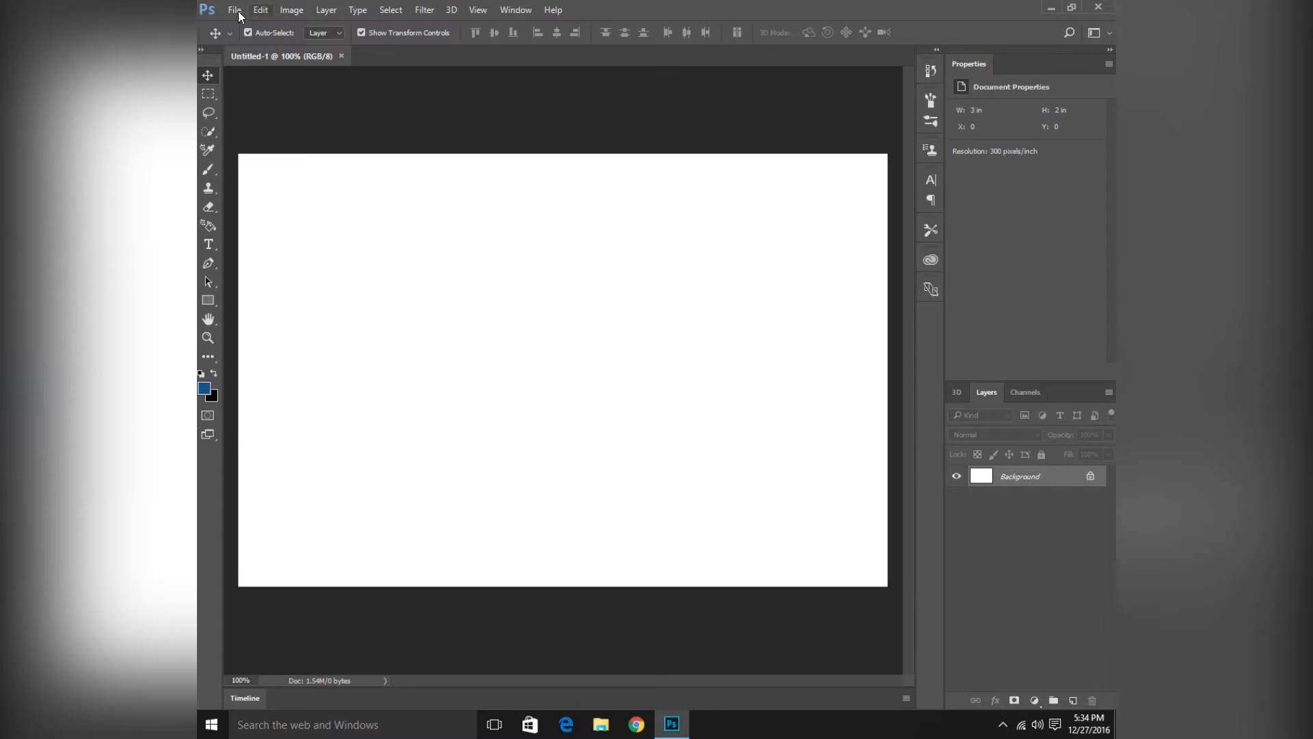
left_click(238, 11)
left_click(254, 39)
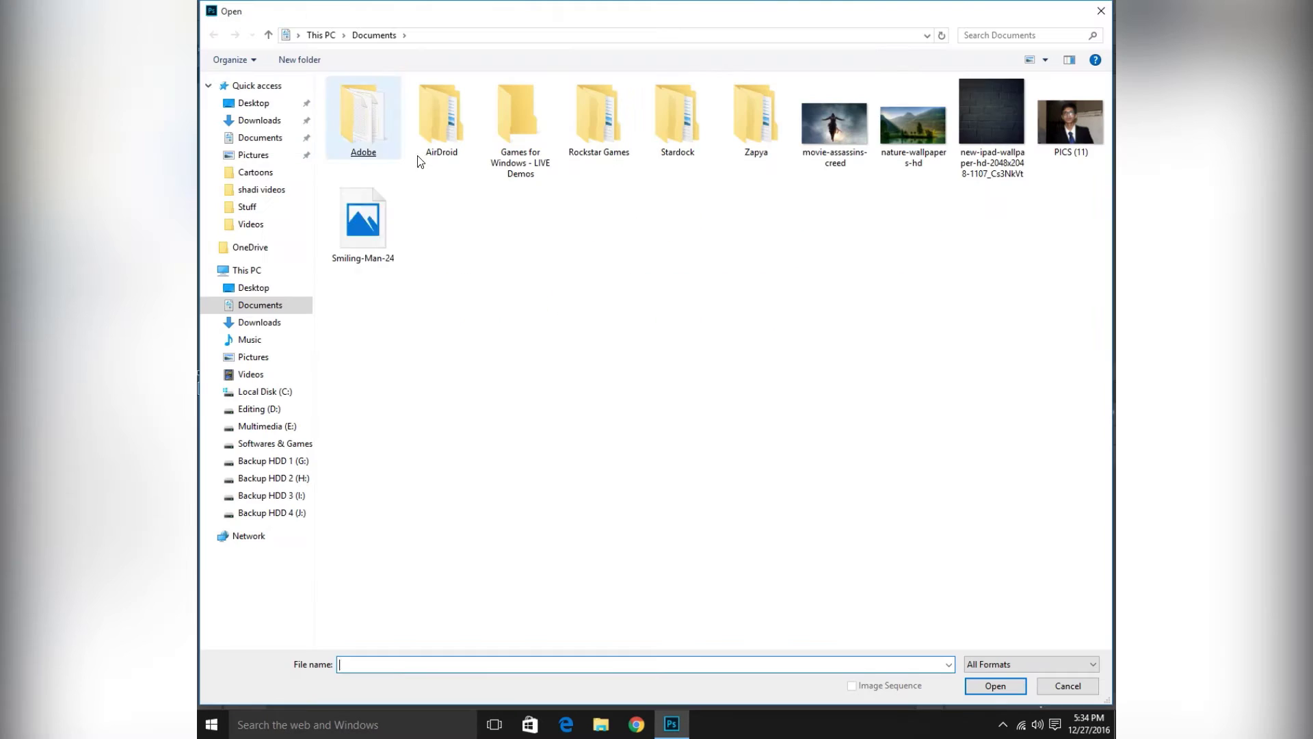
double_click(401, 242)
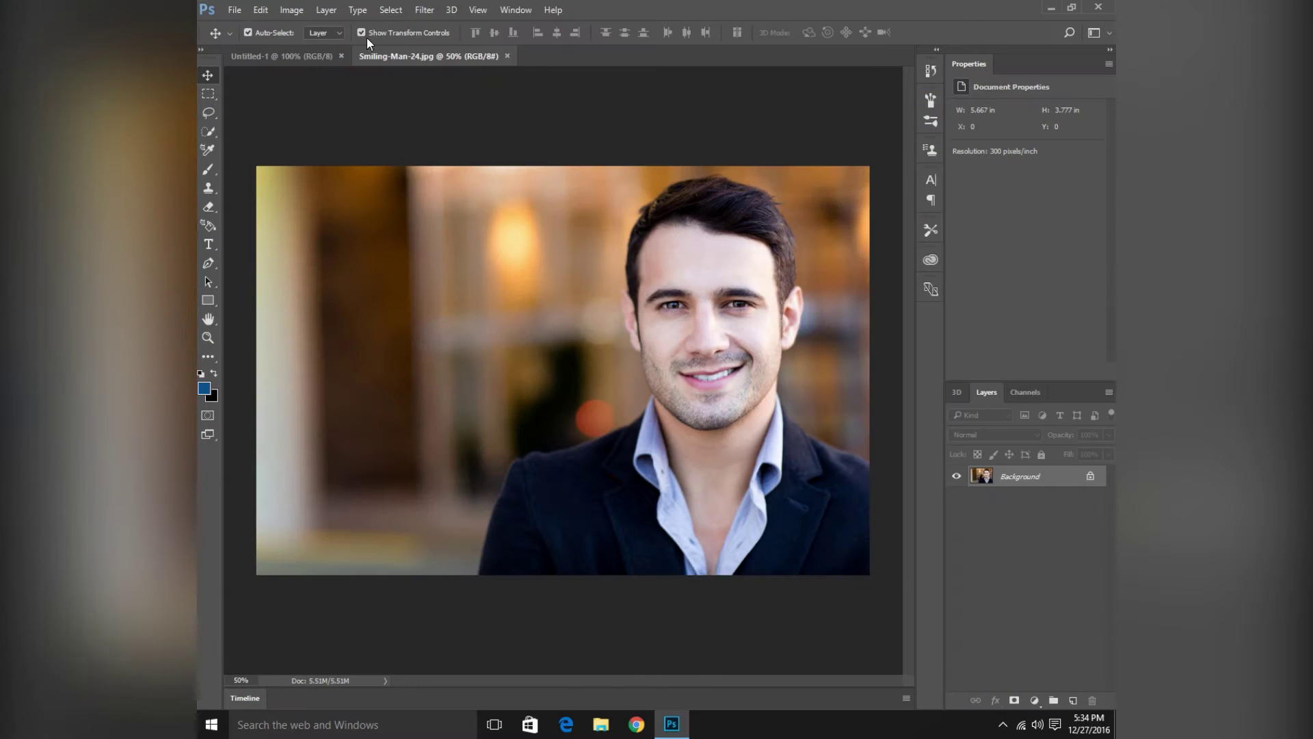
left_click(478, 10)
Make a first Quick Selection of the man in Select and Mask, then cancel it.
mouse_move(417, 11)
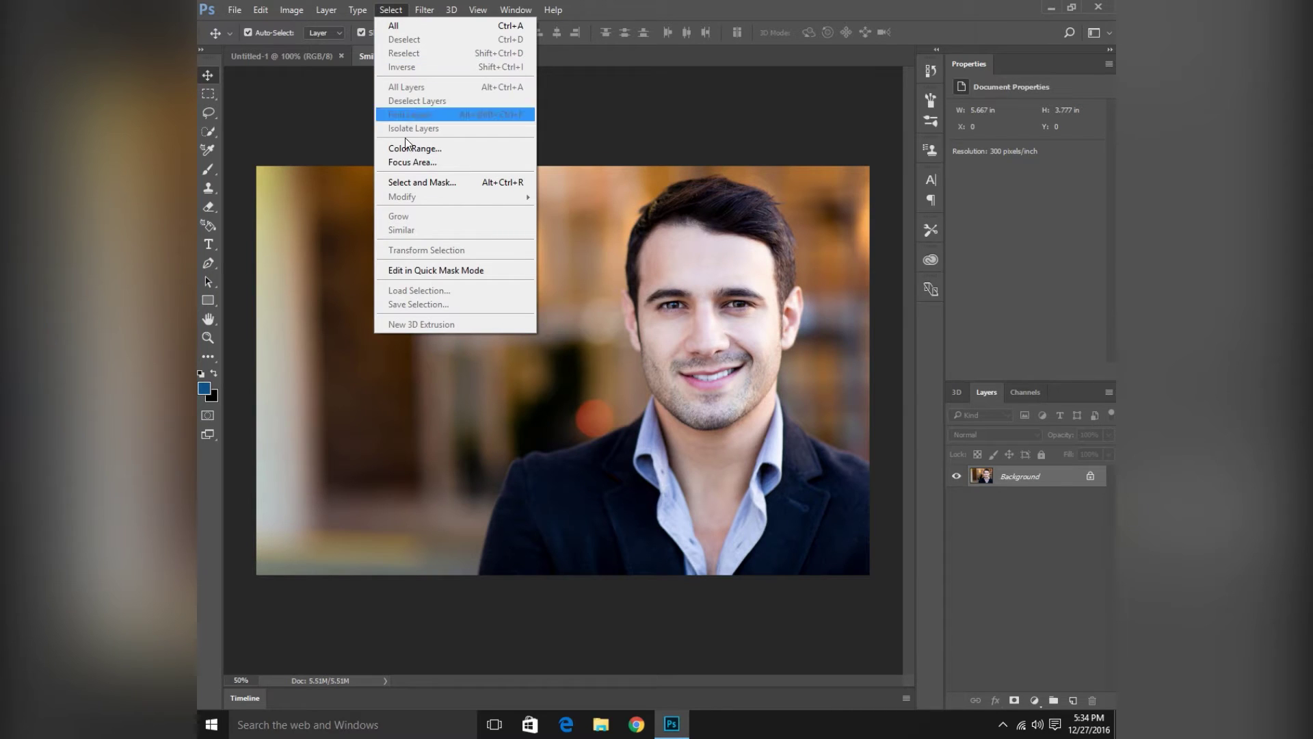
left_click(414, 179)
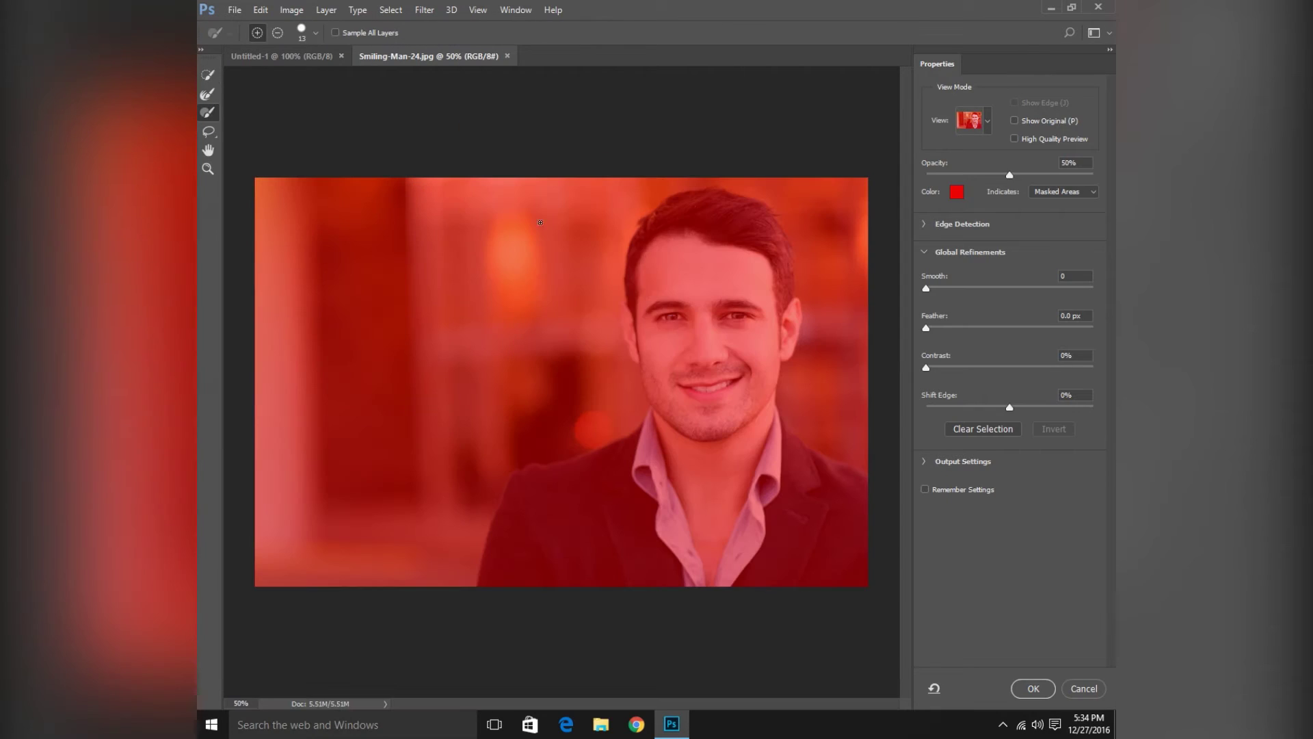
left_click(677, 265)
mouse_move(680, 278)
left_mouse_down()
mouse_move(678, 421)
mouse_move(637, 541)
left_mouse_up()
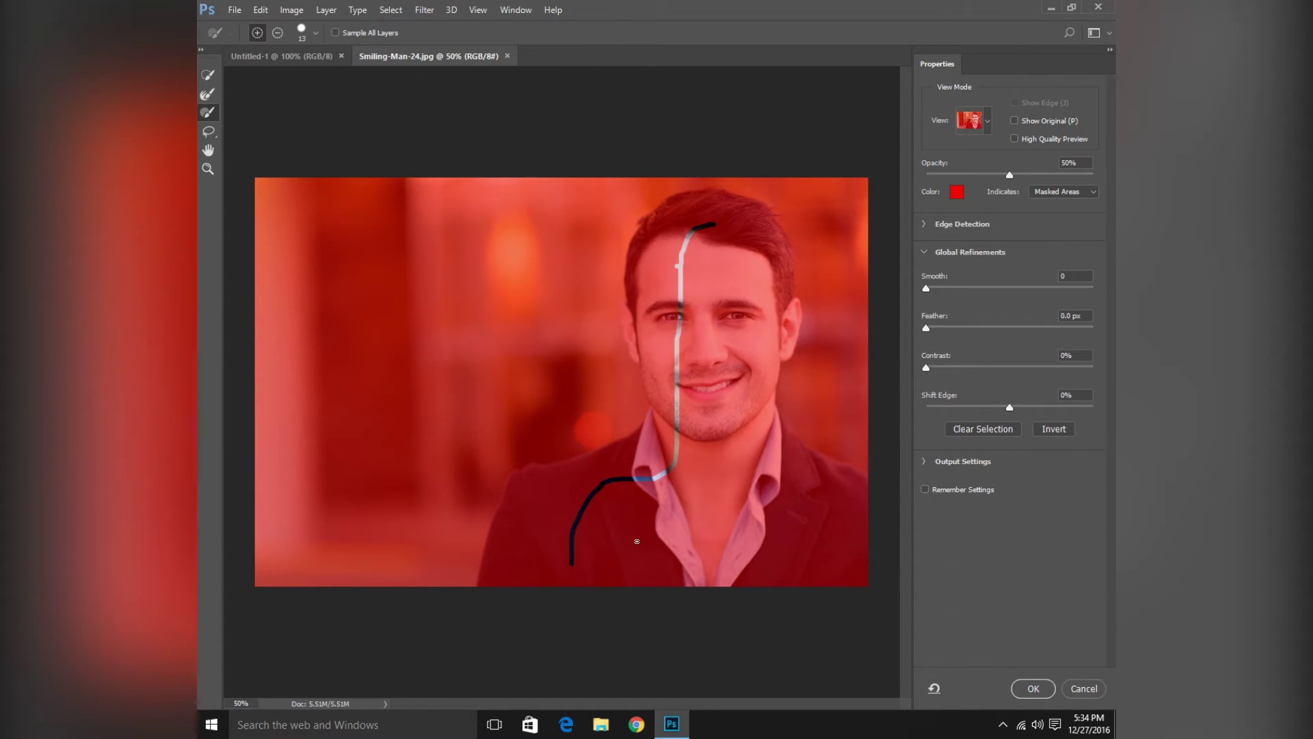
left_click(1086, 688)
Reopen Select and Mask and select the man from hair to jacket, including both ears.
left_click(390, 10)
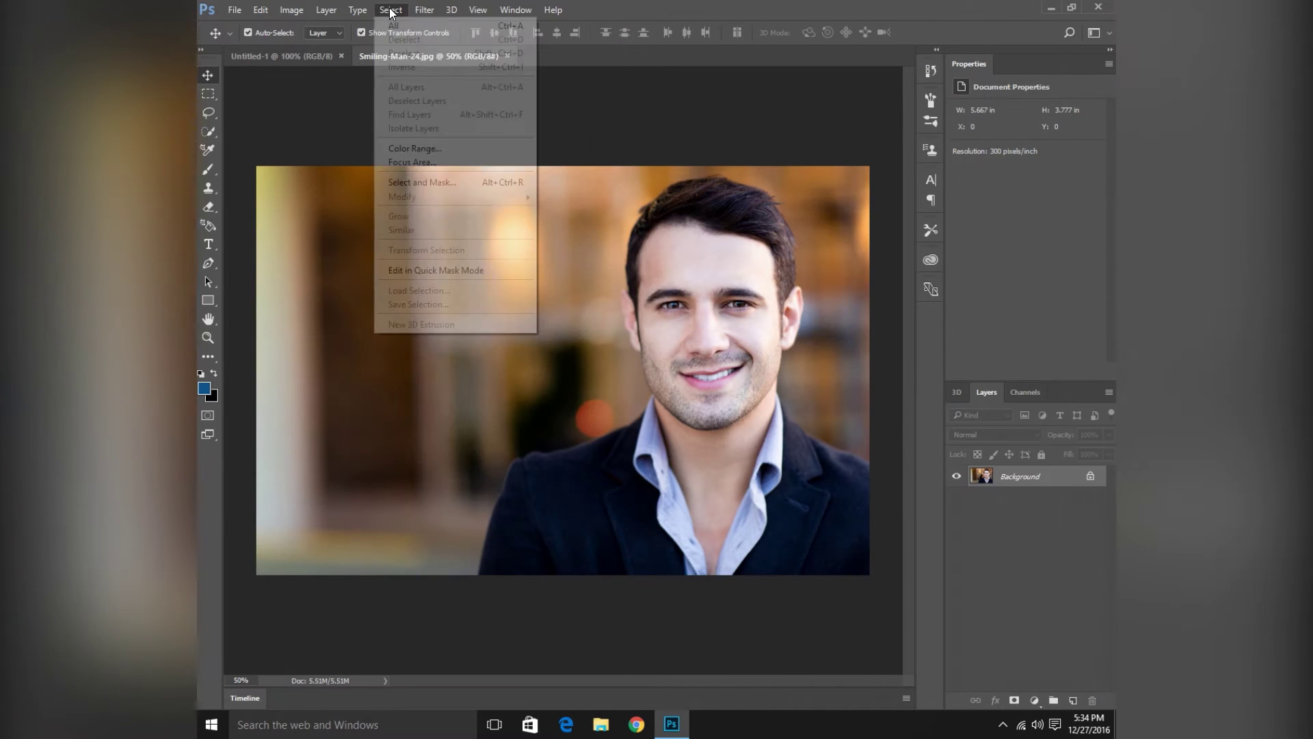
left_click(433, 186)
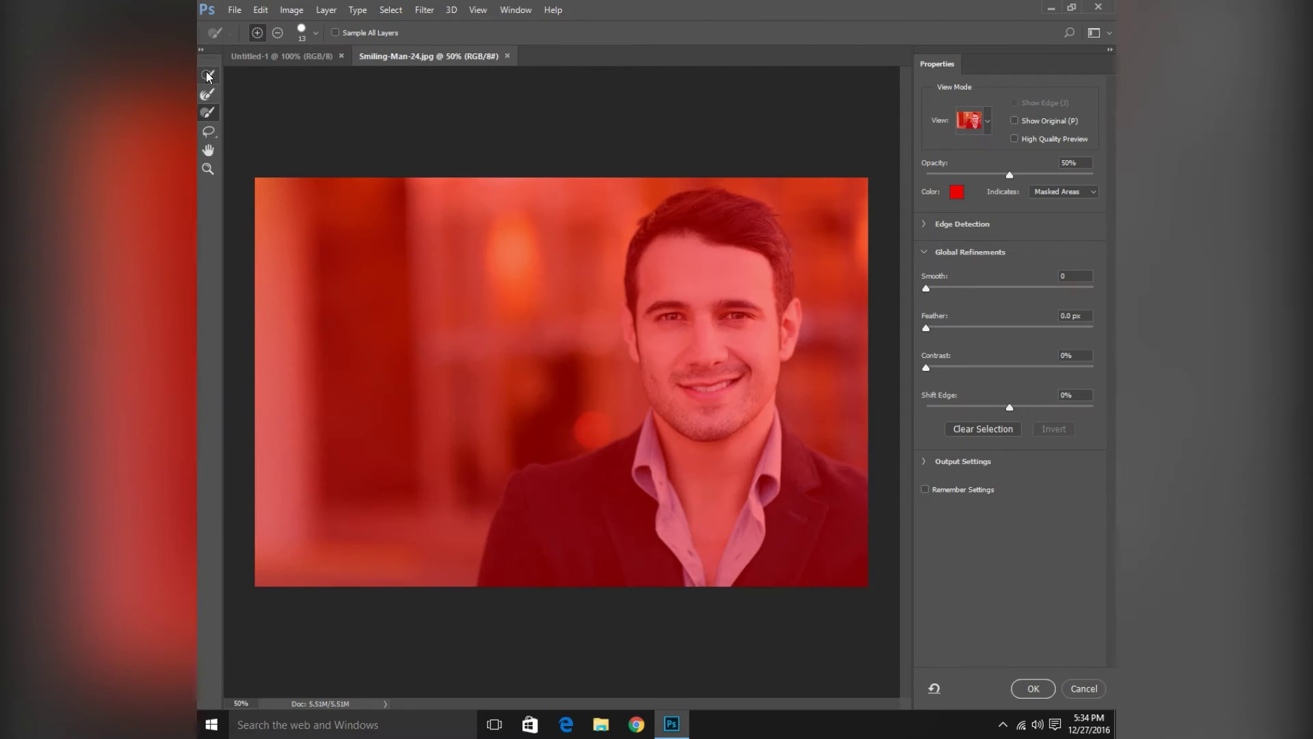
mouse_move(716, 229)
left_mouse_down()
mouse_move(679, 252)
mouse_move(674, 449)
mouse_move(562, 514)
mouse_move(589, 593)
left_mouse_up()
mouse_move(831, 564)
left_mouse_down()
mouse_move(834, 516)
mouse_move(814, 531)
mouse_move(859, 559)
left_mouse_up()
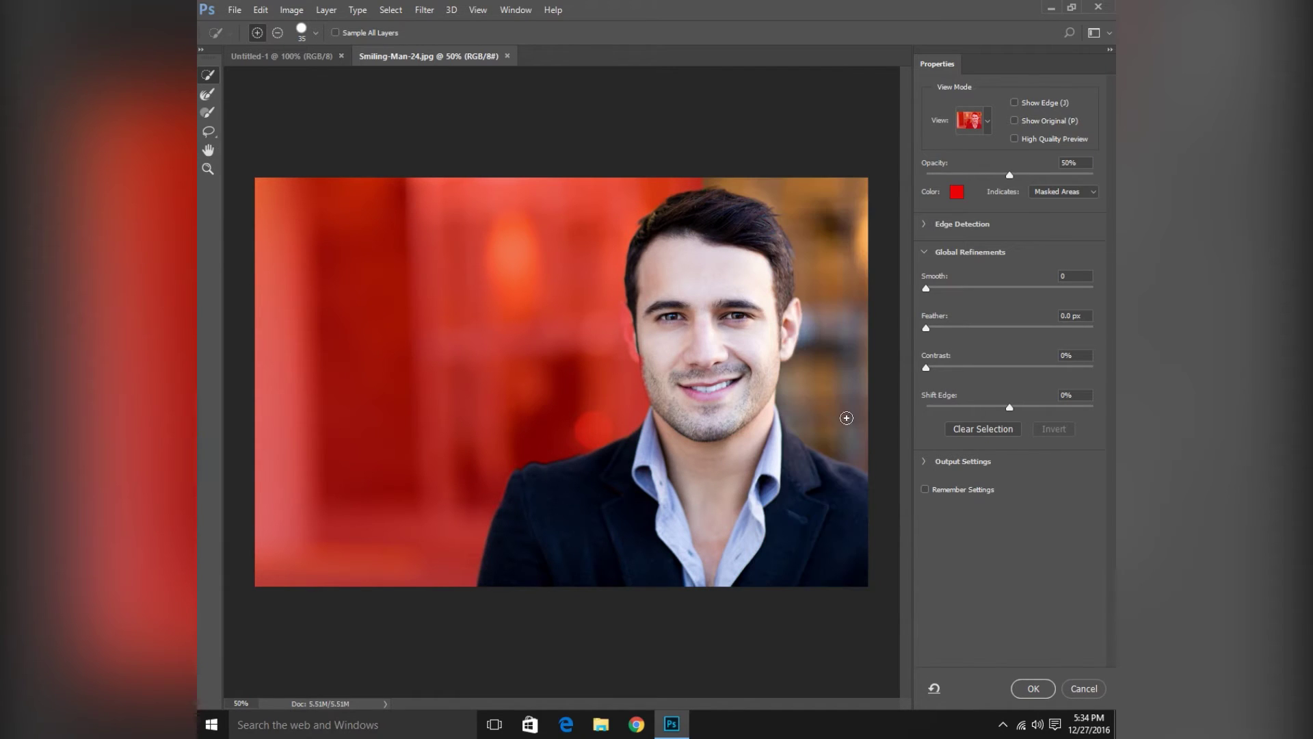
left_click(814, 219, "alt")
left_click(851, 396, "alt")
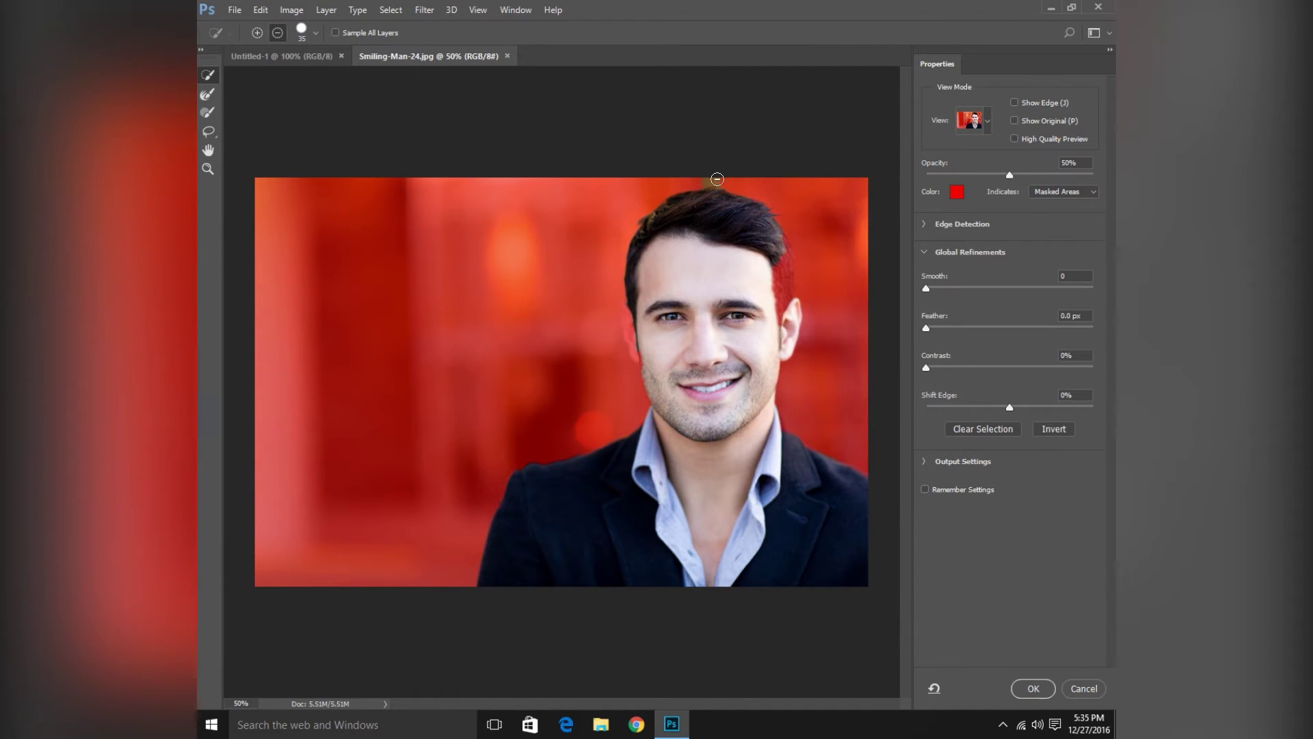
left_click_drag(773, 272, 784, 320)
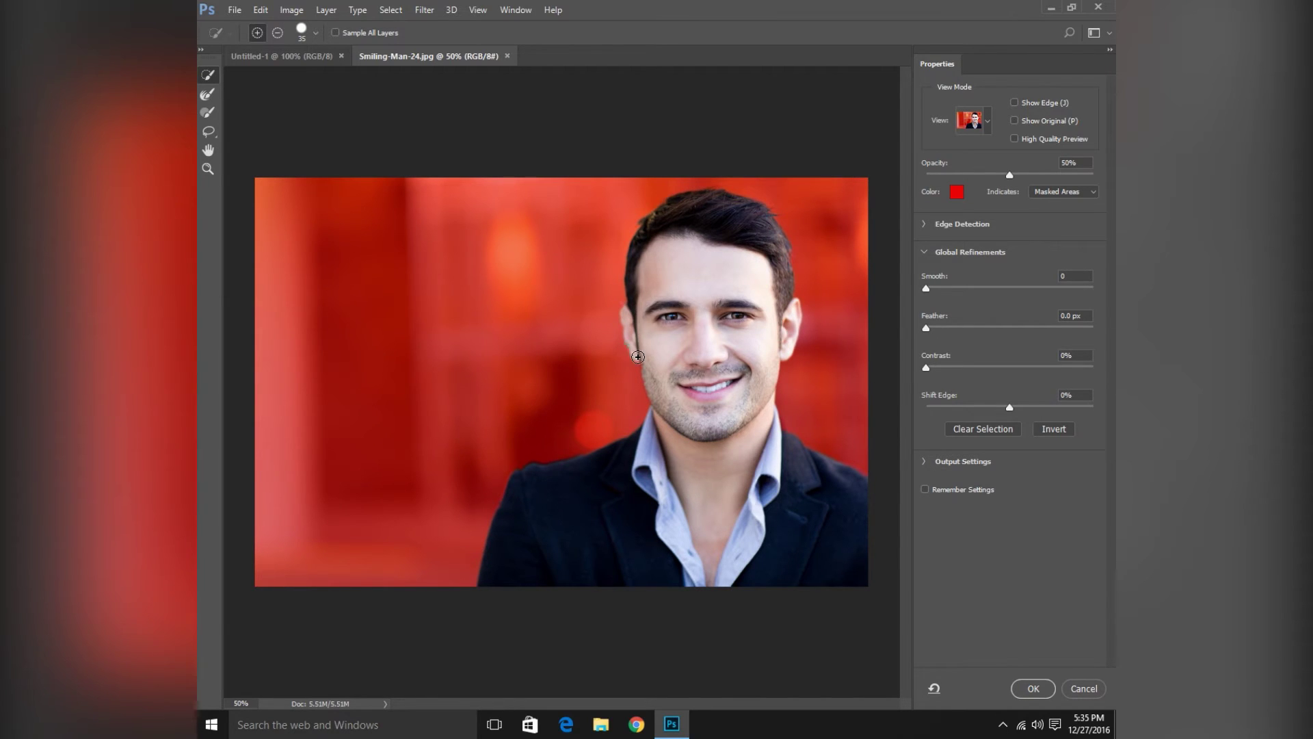
left_click(629, 309)
Refine the hair with a smaller Refine Edge Brush and preview the selection as marching ants.
left_click(208, 93)
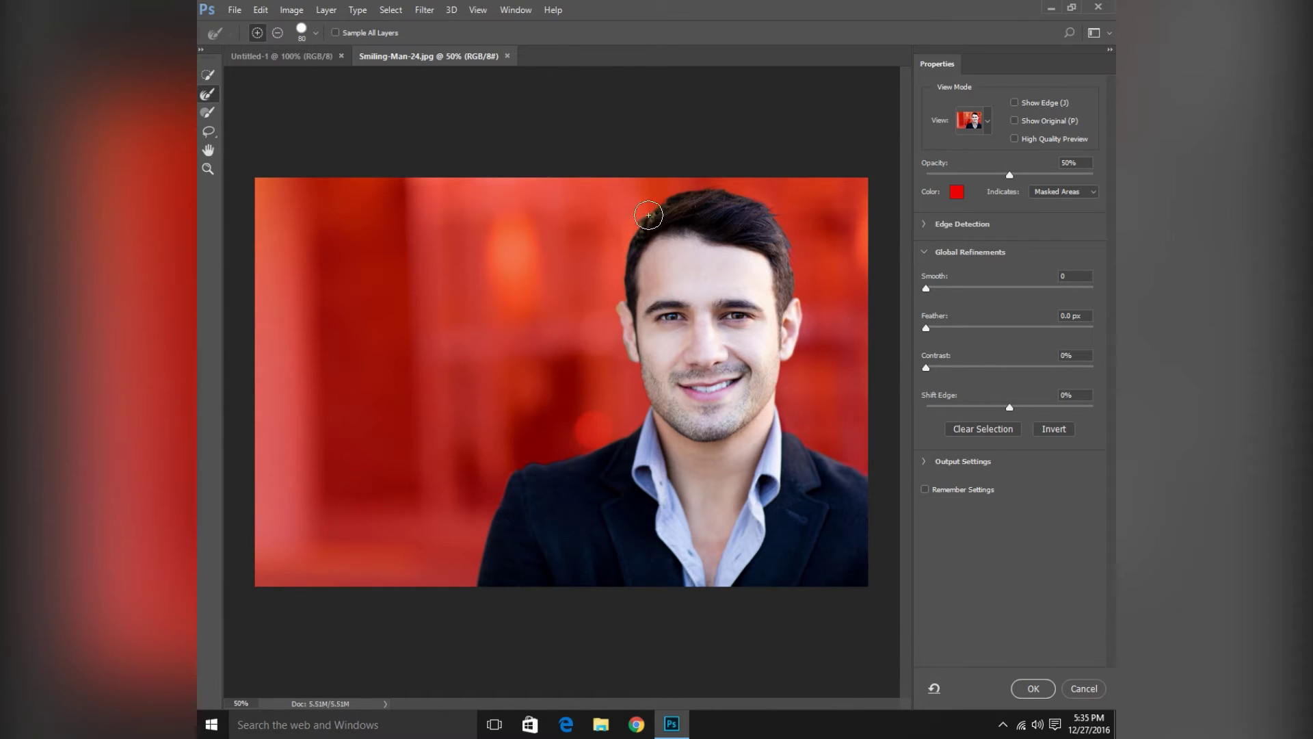
key("bracketleft")
key("bracketleft")
key("bracketleft")
left_click(988, 132)
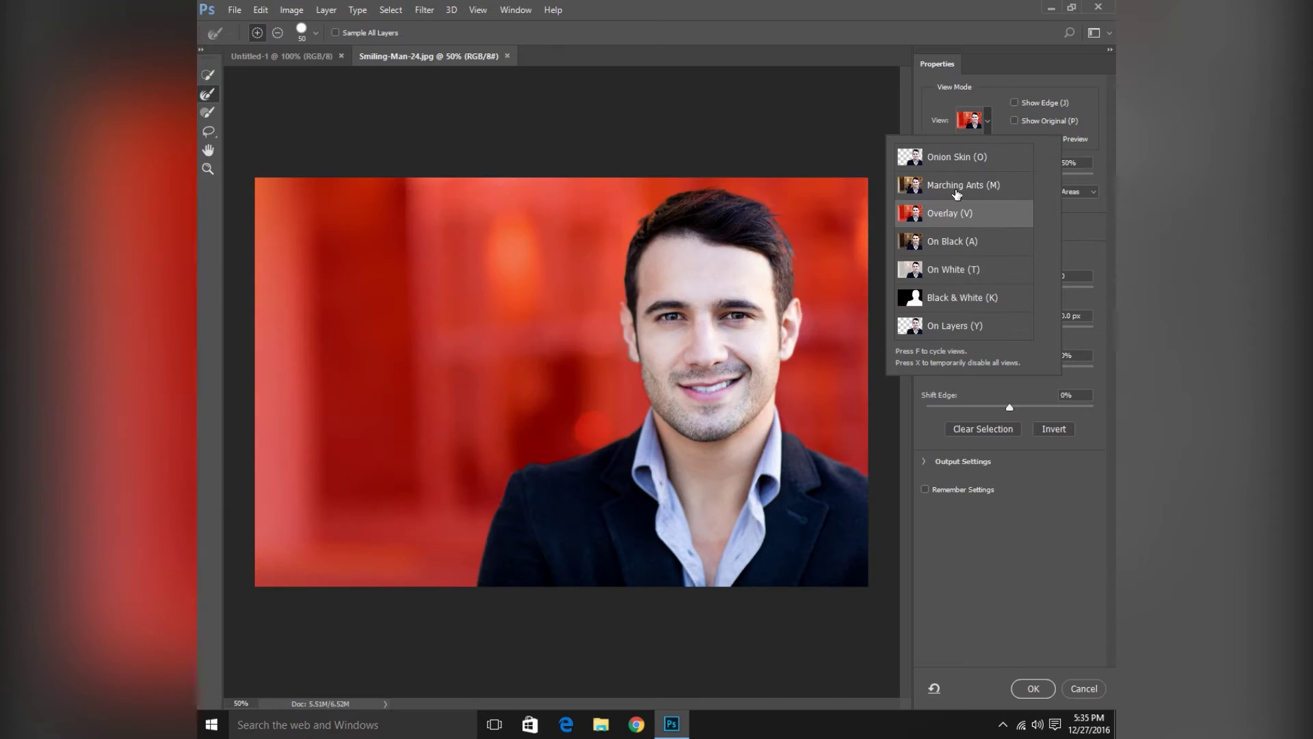
left_click(958, 186)
Output the cutout as a layer mask and open the brick wall wallpaper image.
left_click(1022, 689)
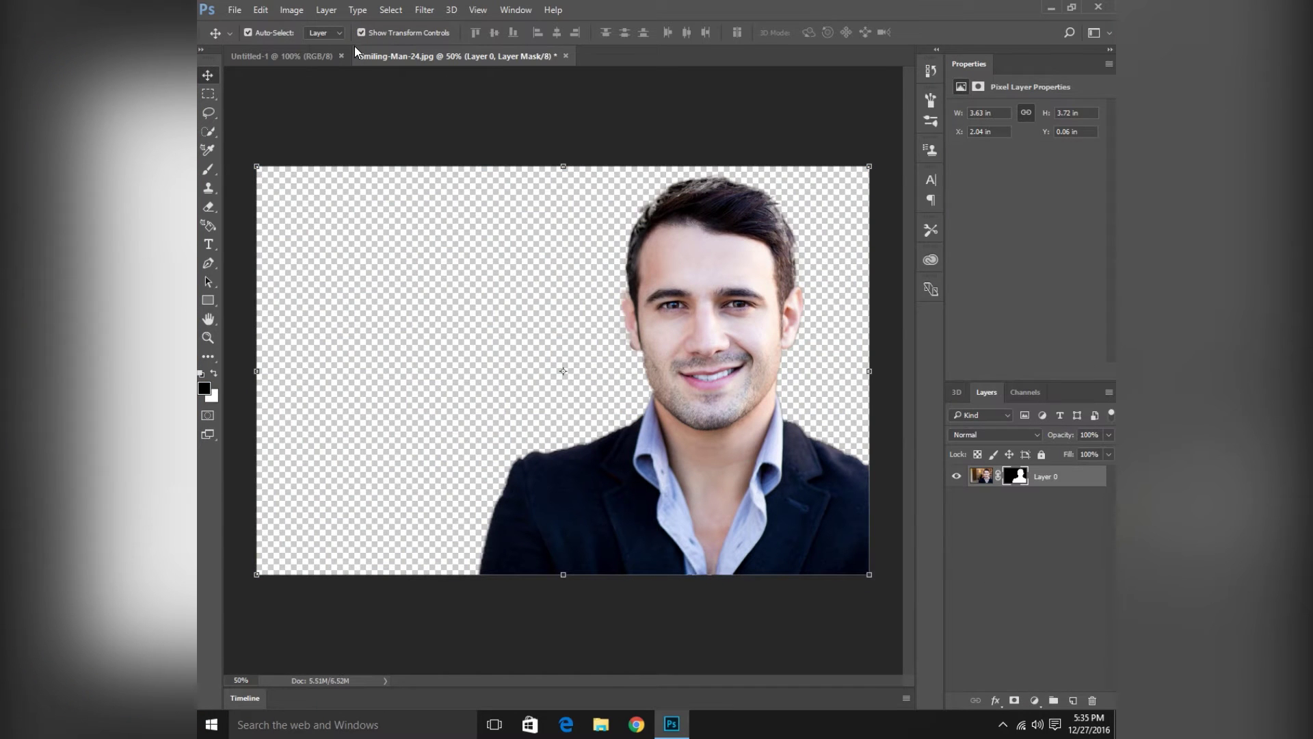
left_click(235, 9)
left_click(249, 42)
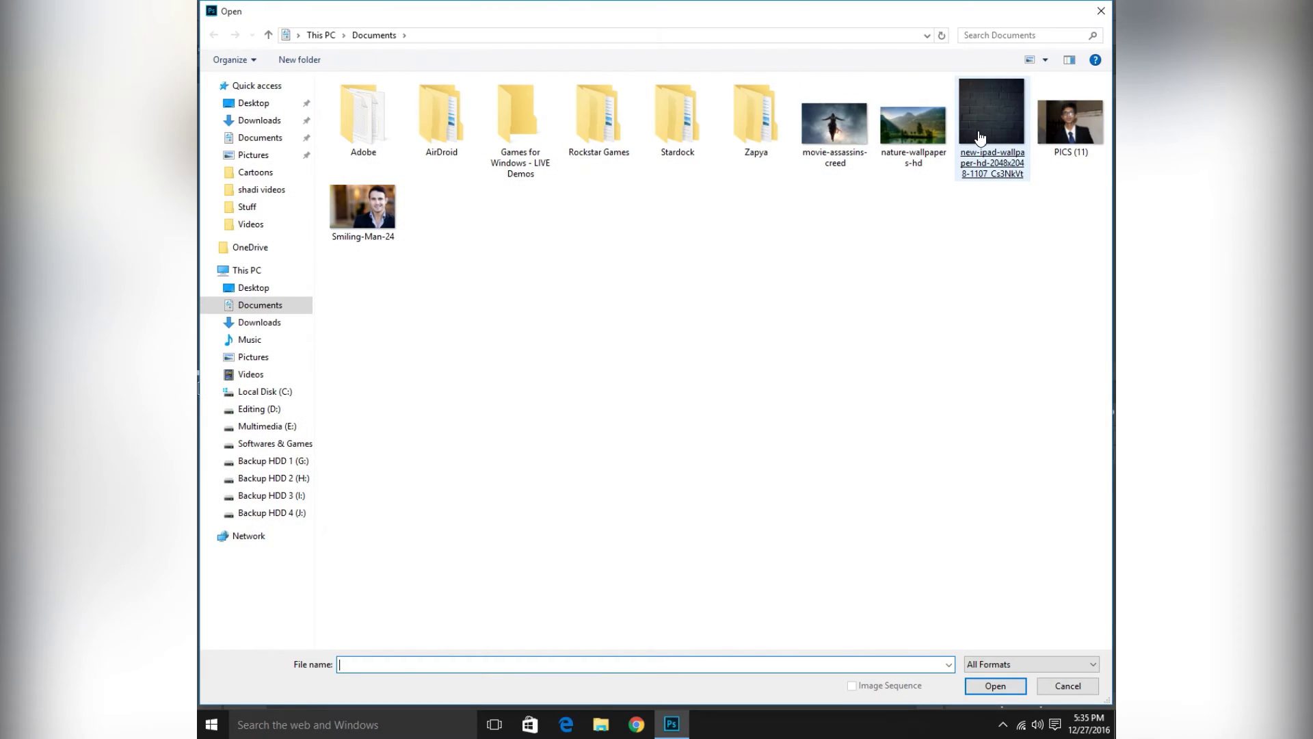
double_click(988, 116)
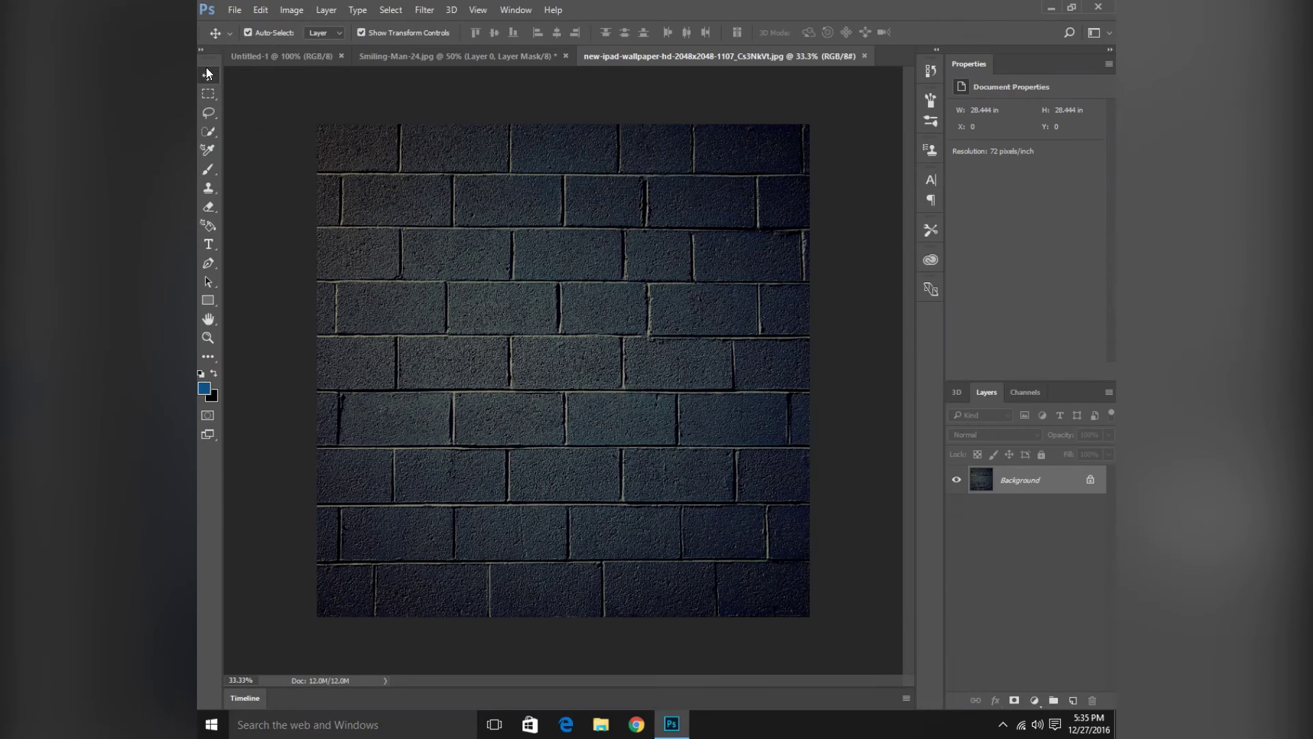
Drag the cut-out man into the wallpaper and scale him to about 178%.
left_click(445, 56)
left_click_drag(766, 226, 690, 204)
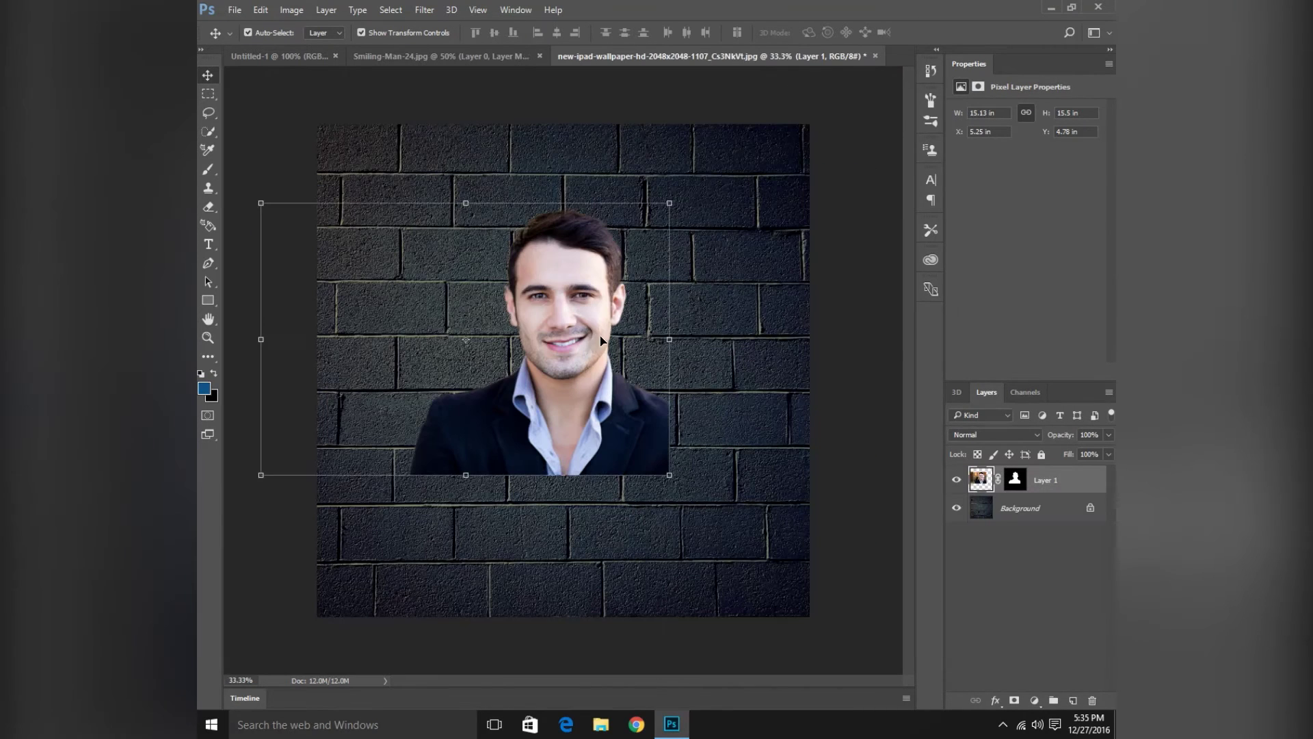
left_click_drag(609, 347, 632, 347)
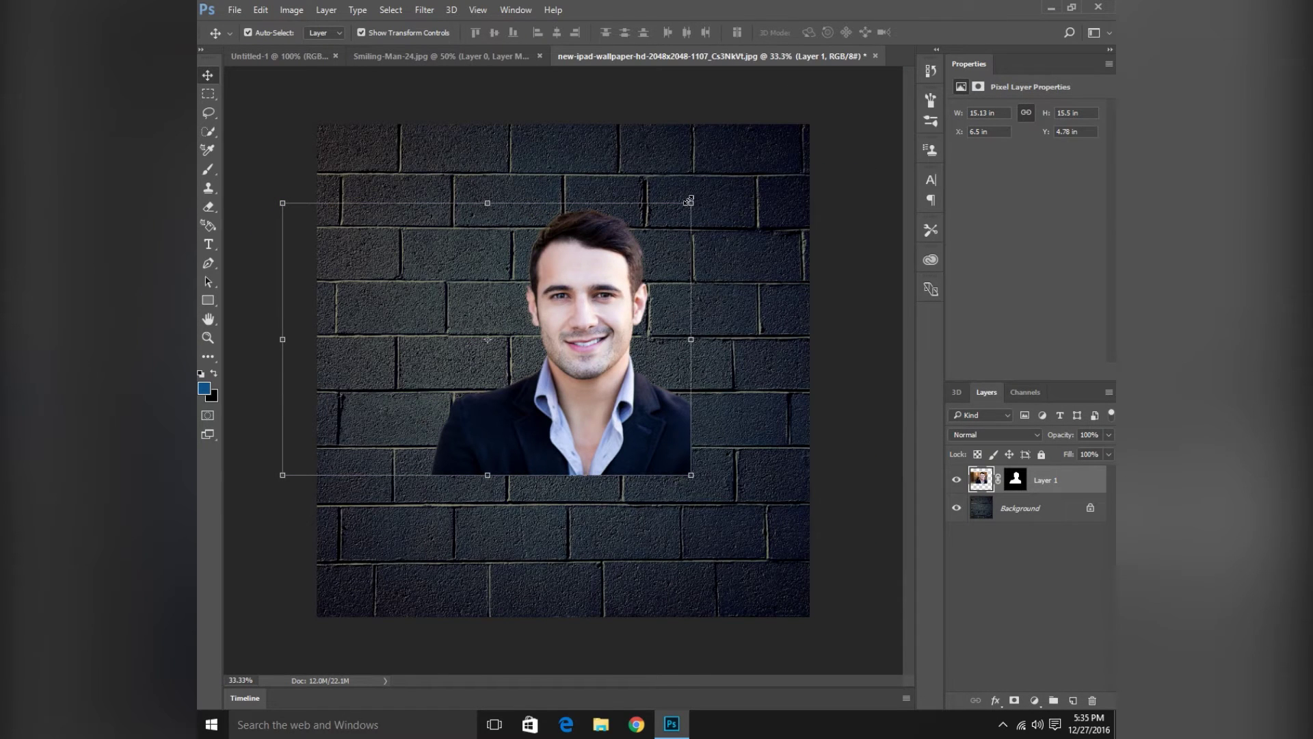
left_click_drag(688, 201, 855, 131)
left_click_drag(752, 287, 709, 295)
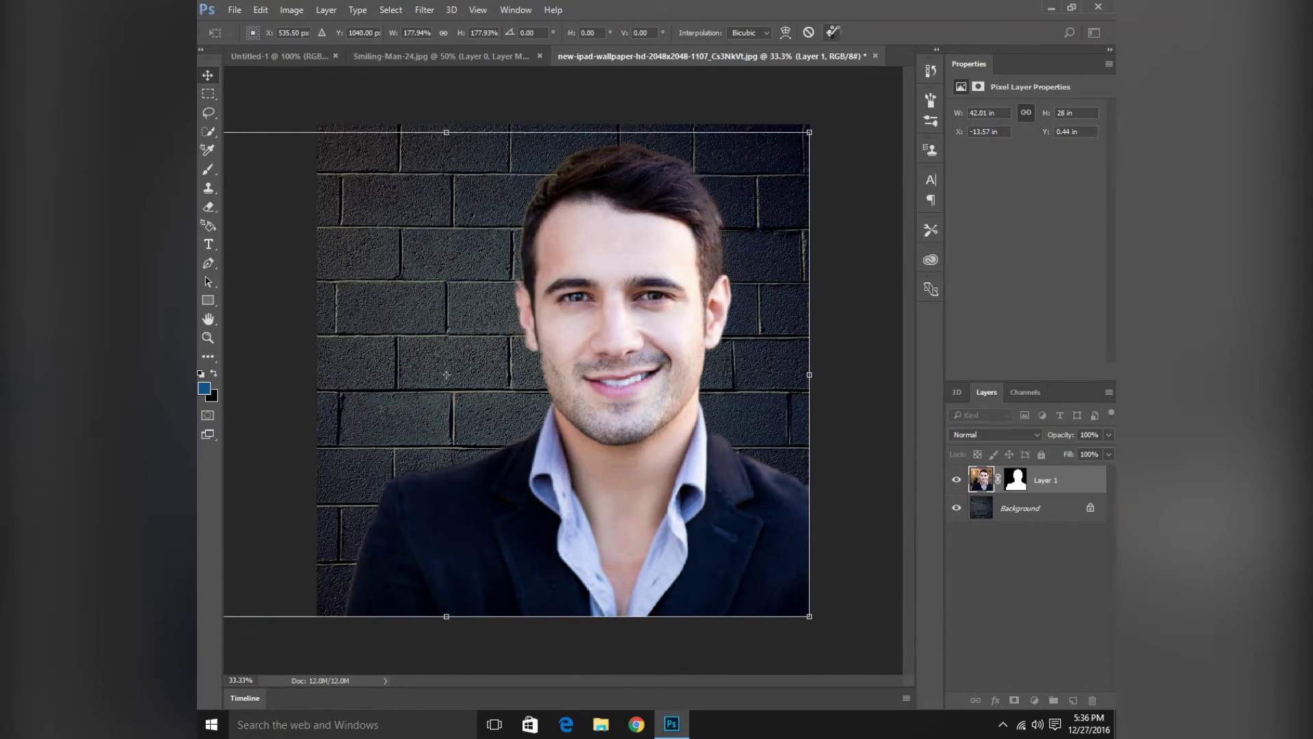
left_click(833, 33)
Bring in the nature-wallpapers-hd landscape below the man and shift it up to fill the canvas.
left_click(235, 9)
left_click(257, 35)
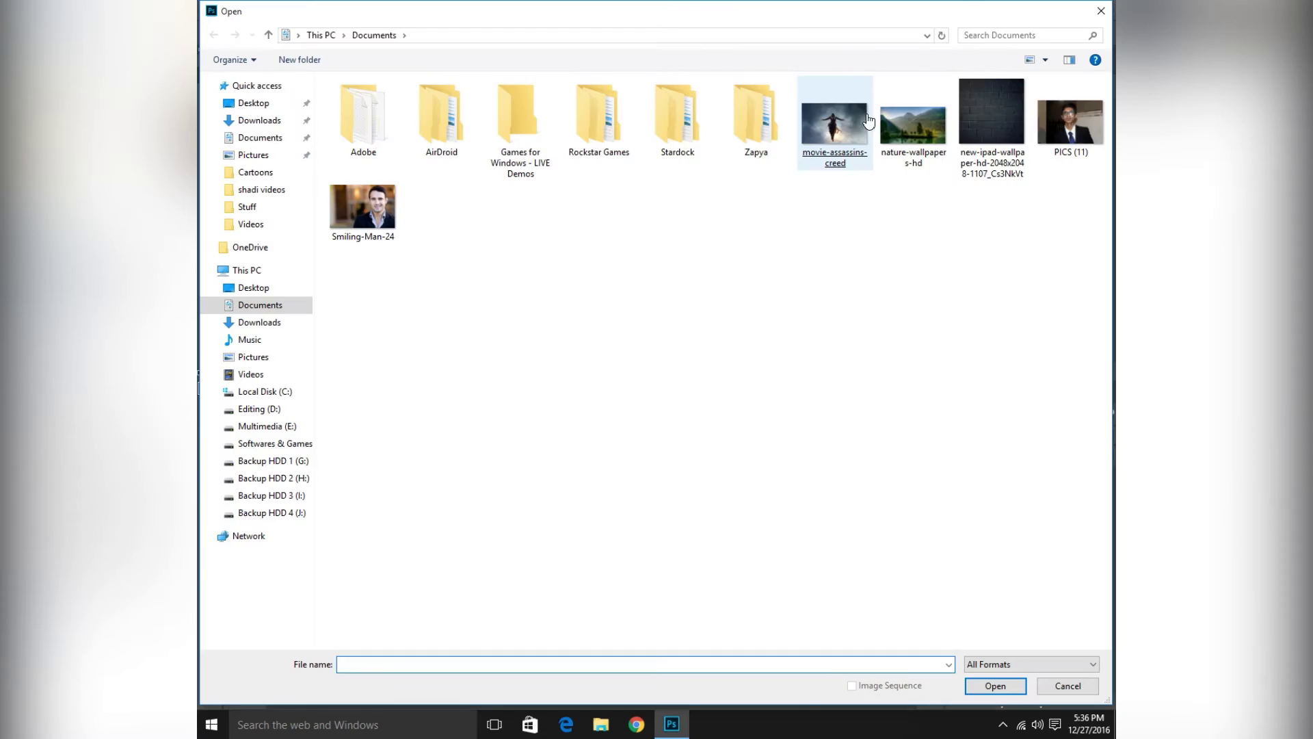
double_click(914, 125)
left_click_drag(581, 55, 602, 274)
left_click_drag(1020, 509, 1019, 472)
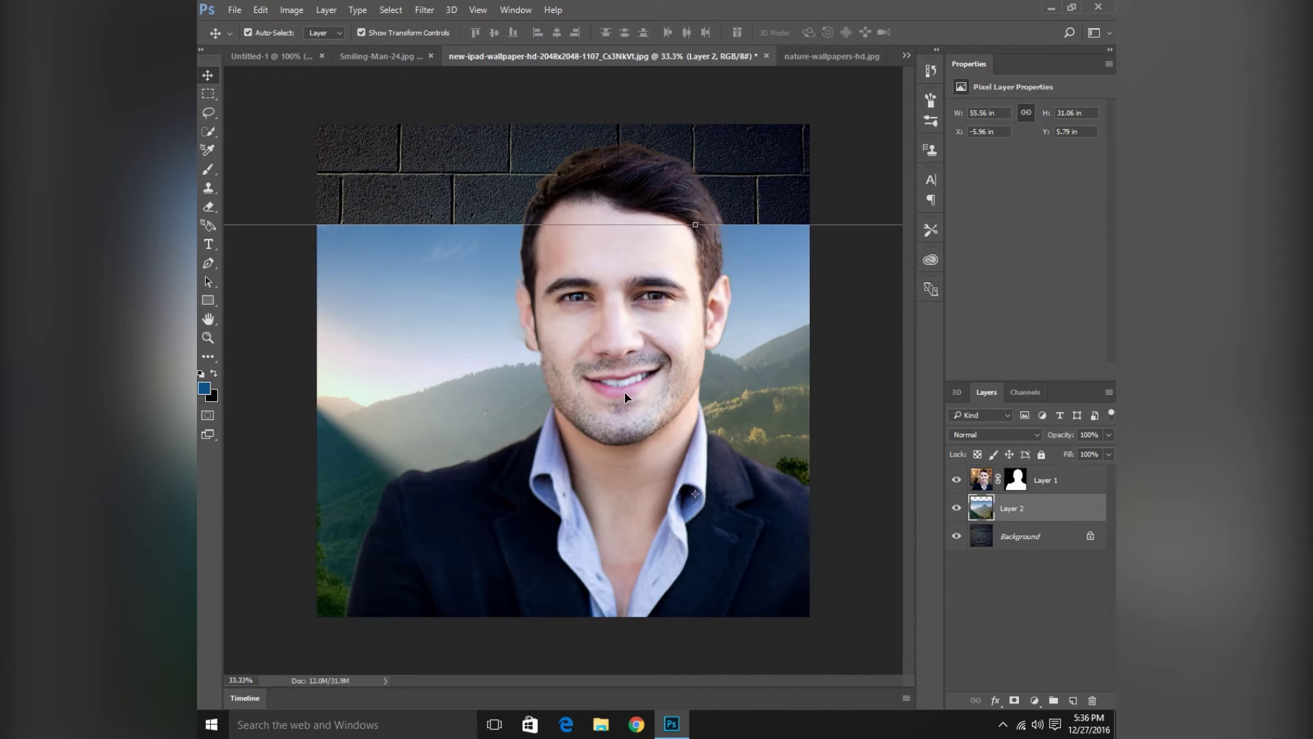
left_click_drag(615, 356, 602, 239)
key("ctrl+z")
left_click_drag(426, 306, 504, 155)
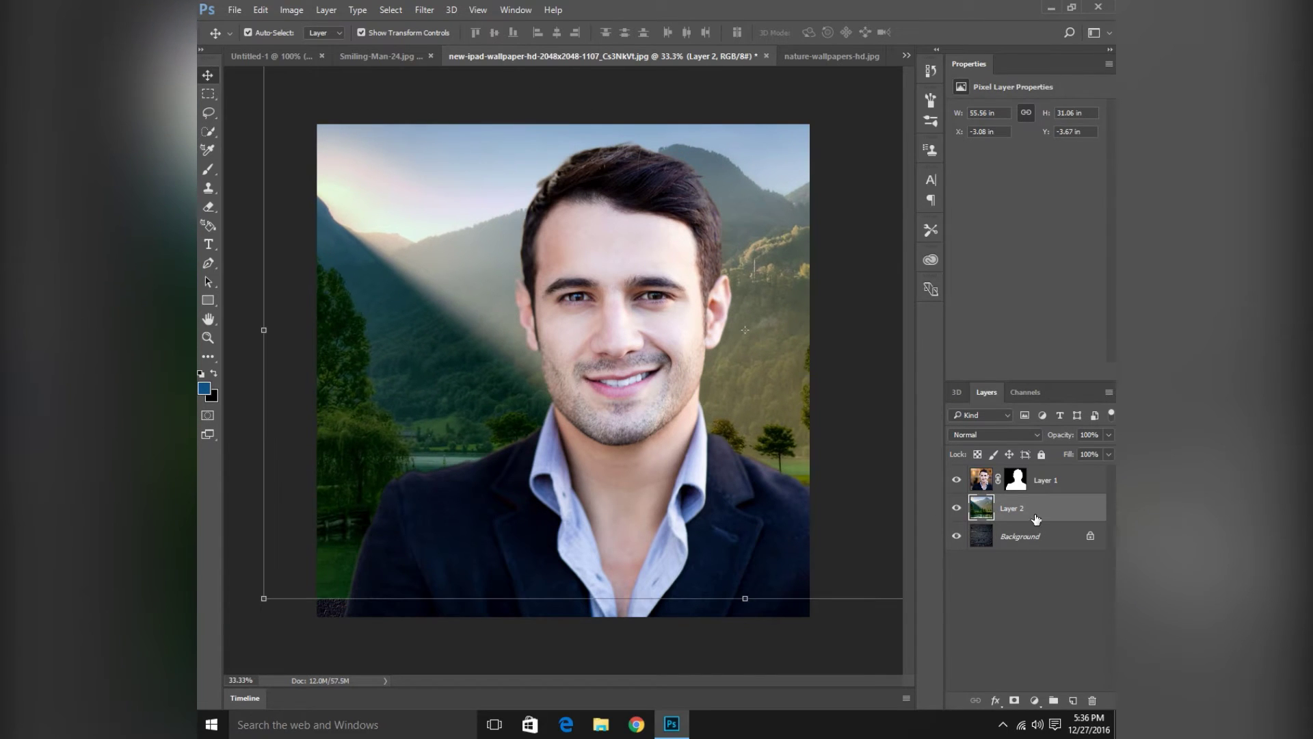
Select the man's layer, open Filter > Liquify and zoom in on the face.
left_click(1056, 484)
left_click(326, 9)
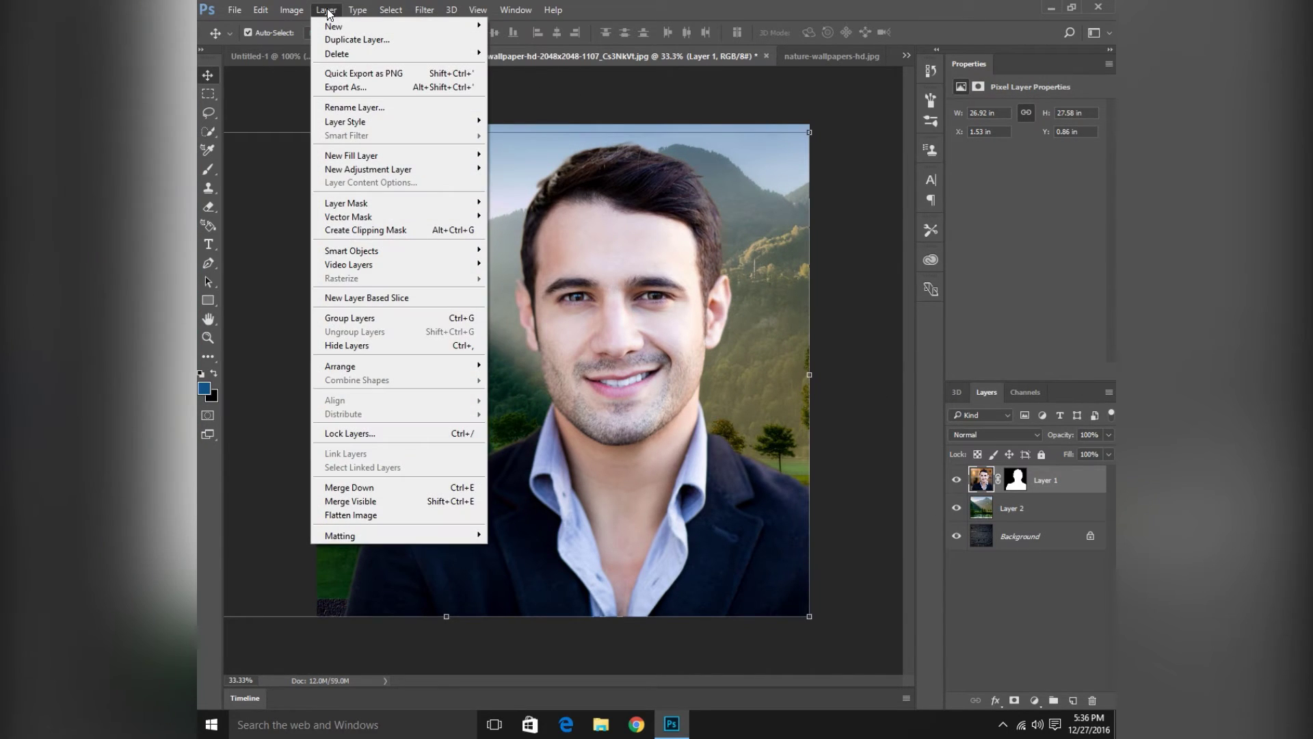
mouse_move(390, 10)
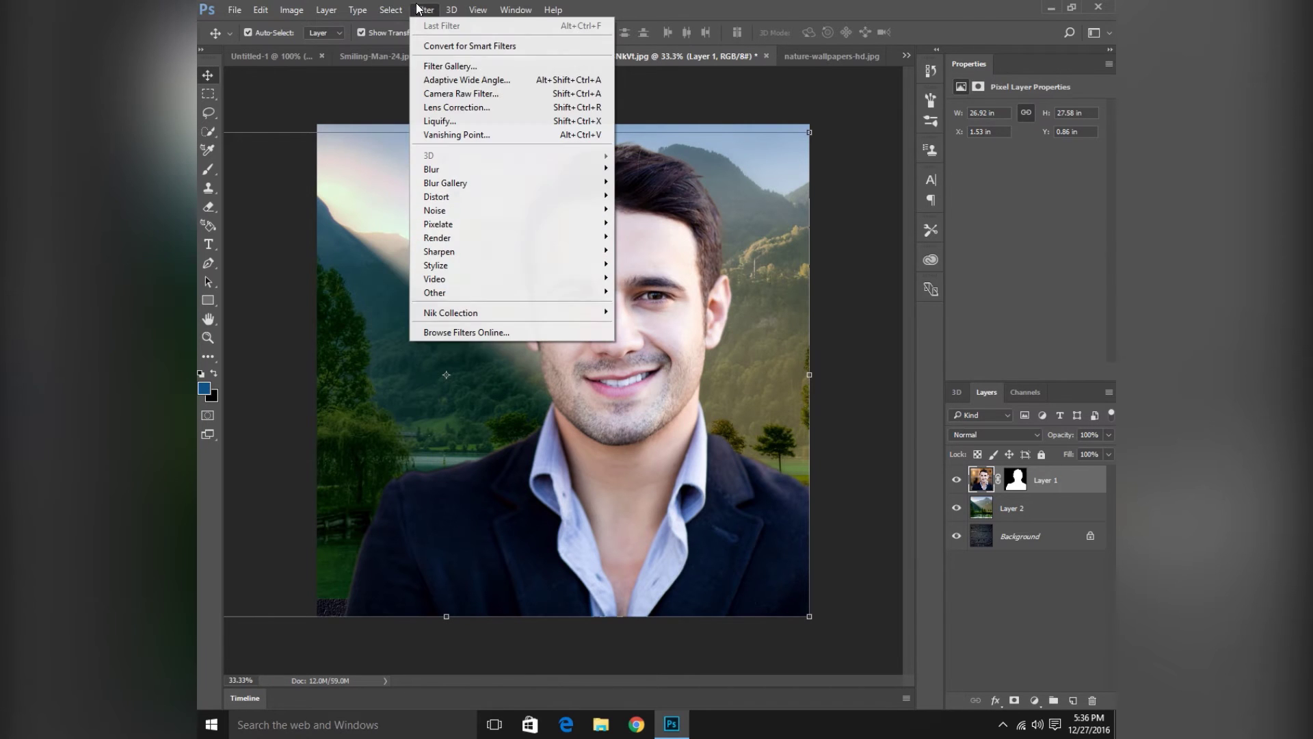
left_click(440, 126)
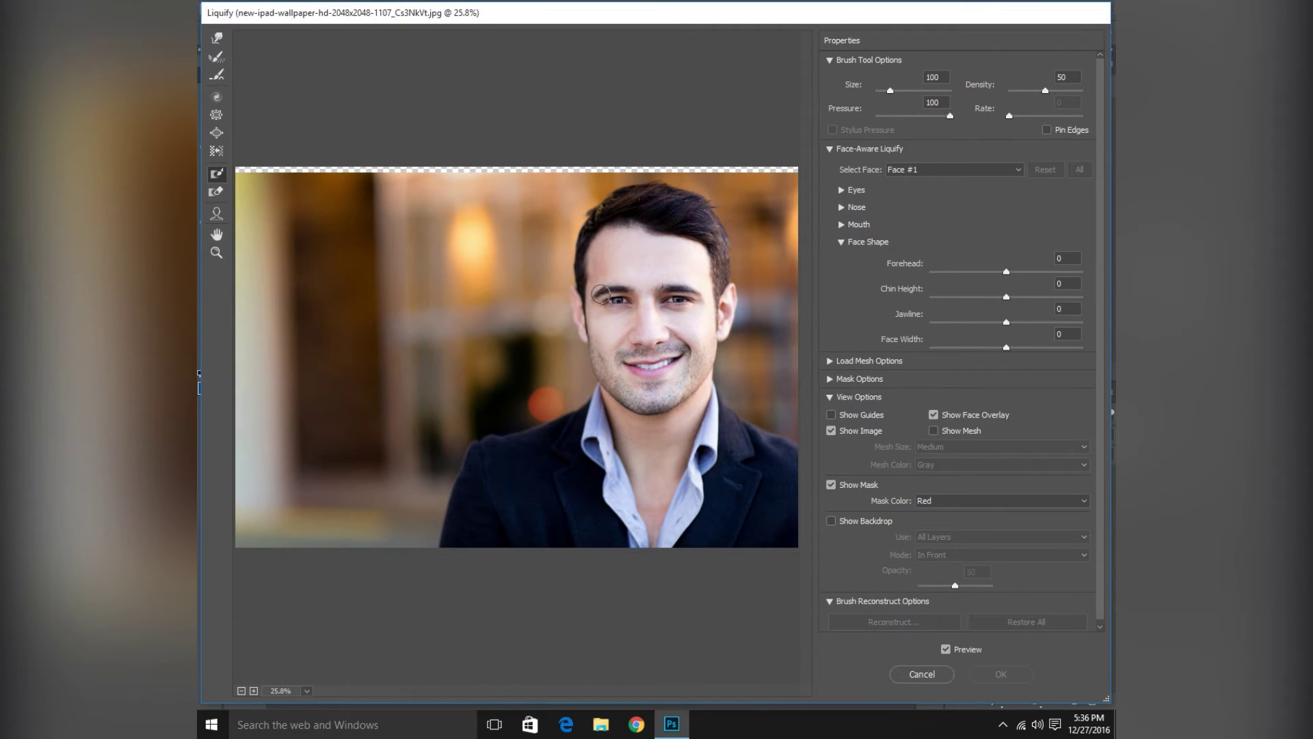
left_click(217, 252)
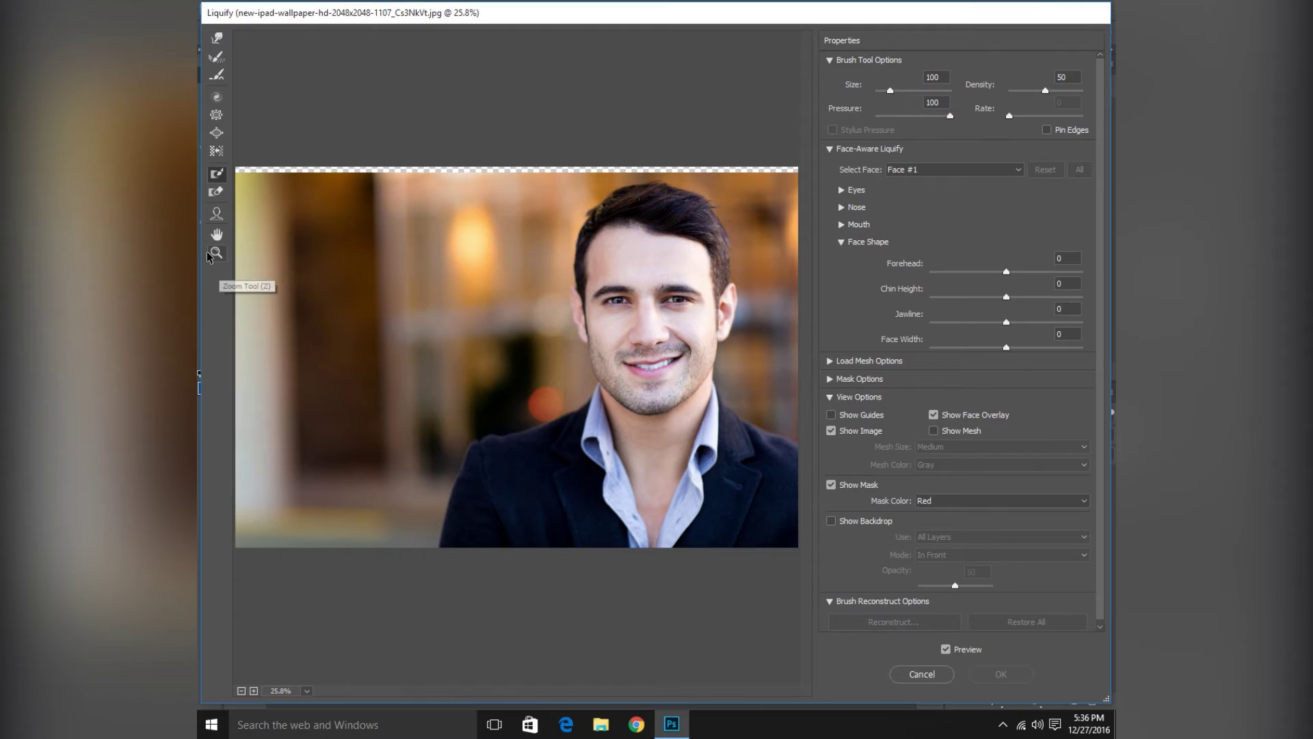
left_click_drag(787, 443, 523, 184)
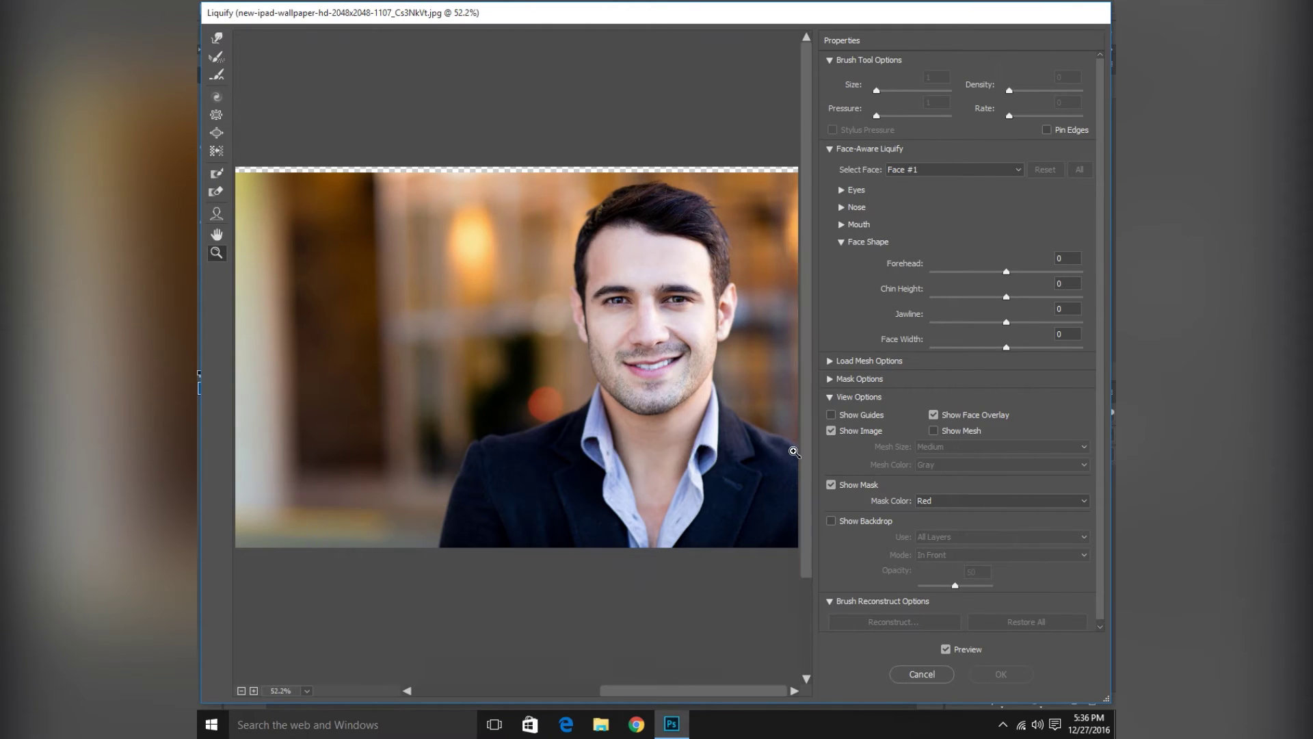
Try Face-Aware eye size, height and tilt adjustments, undoing each back to 0.
left_click(842, 190)
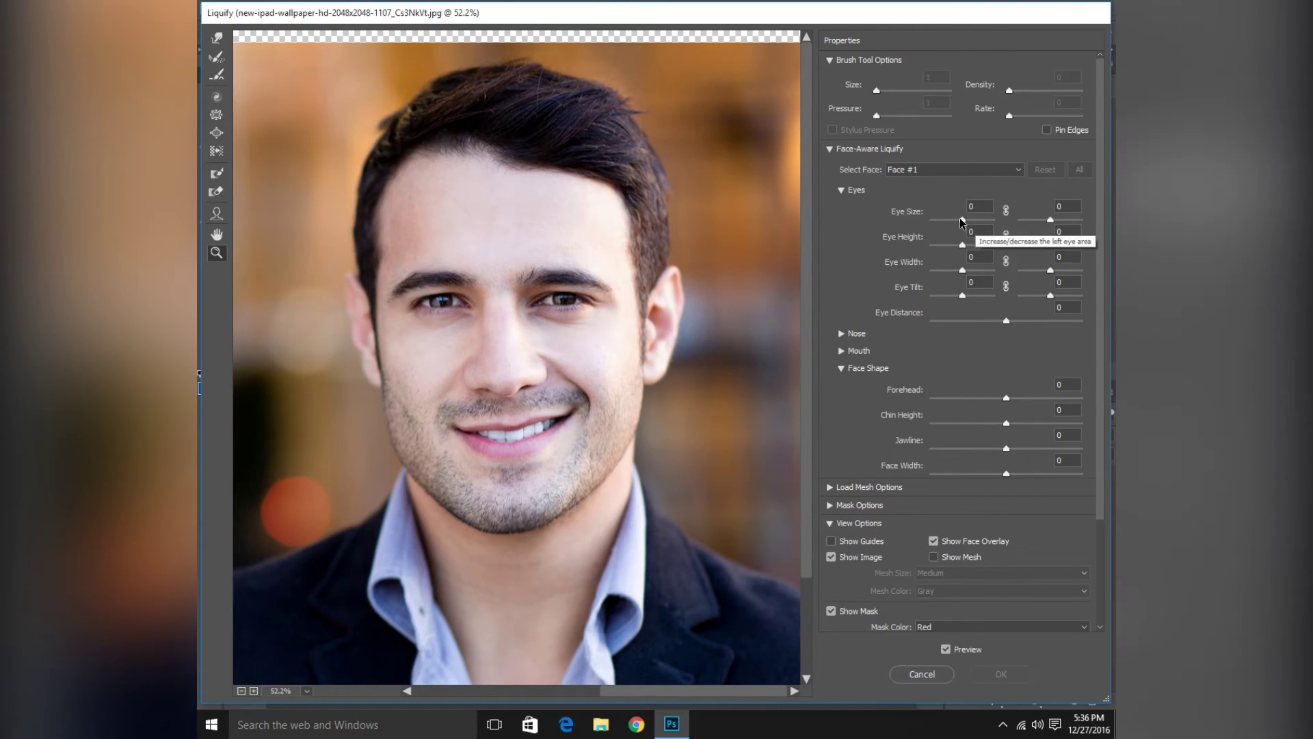
left_click_drag(963, 220, 898, 221)
key("ctrl+z")
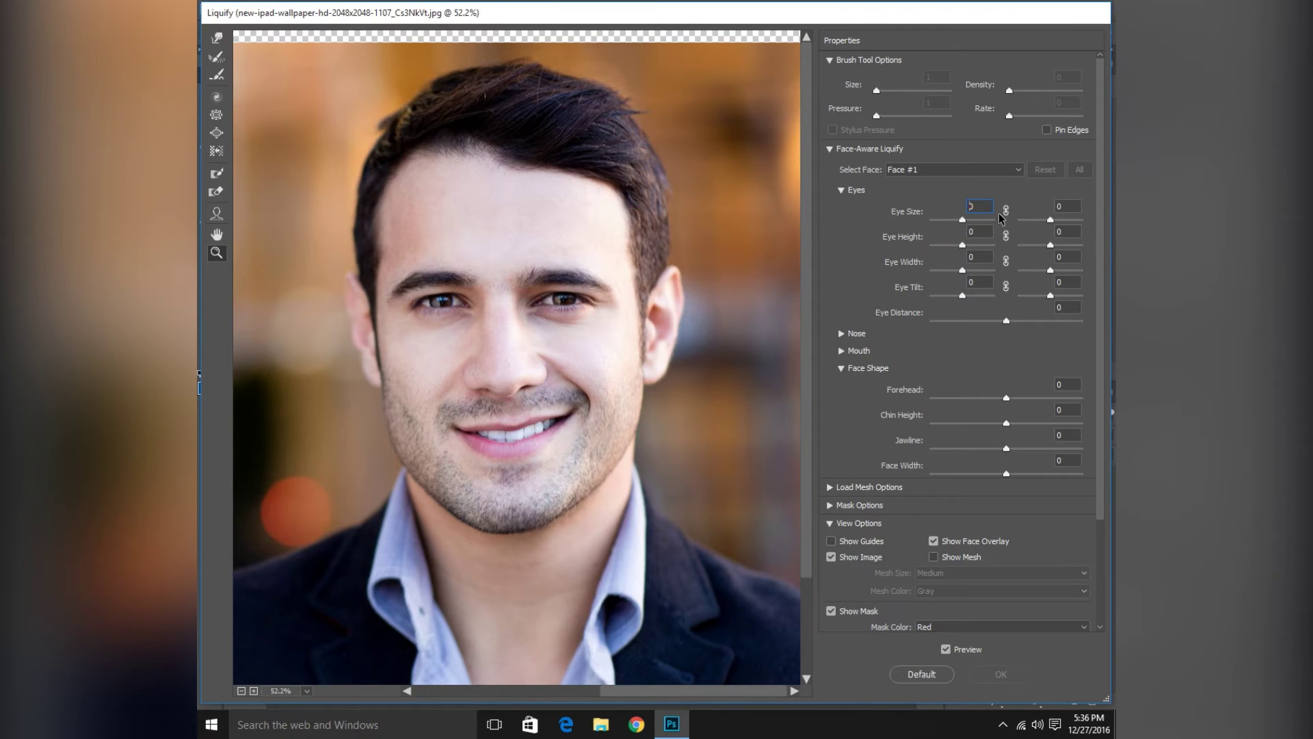
left_click(1007, 212)
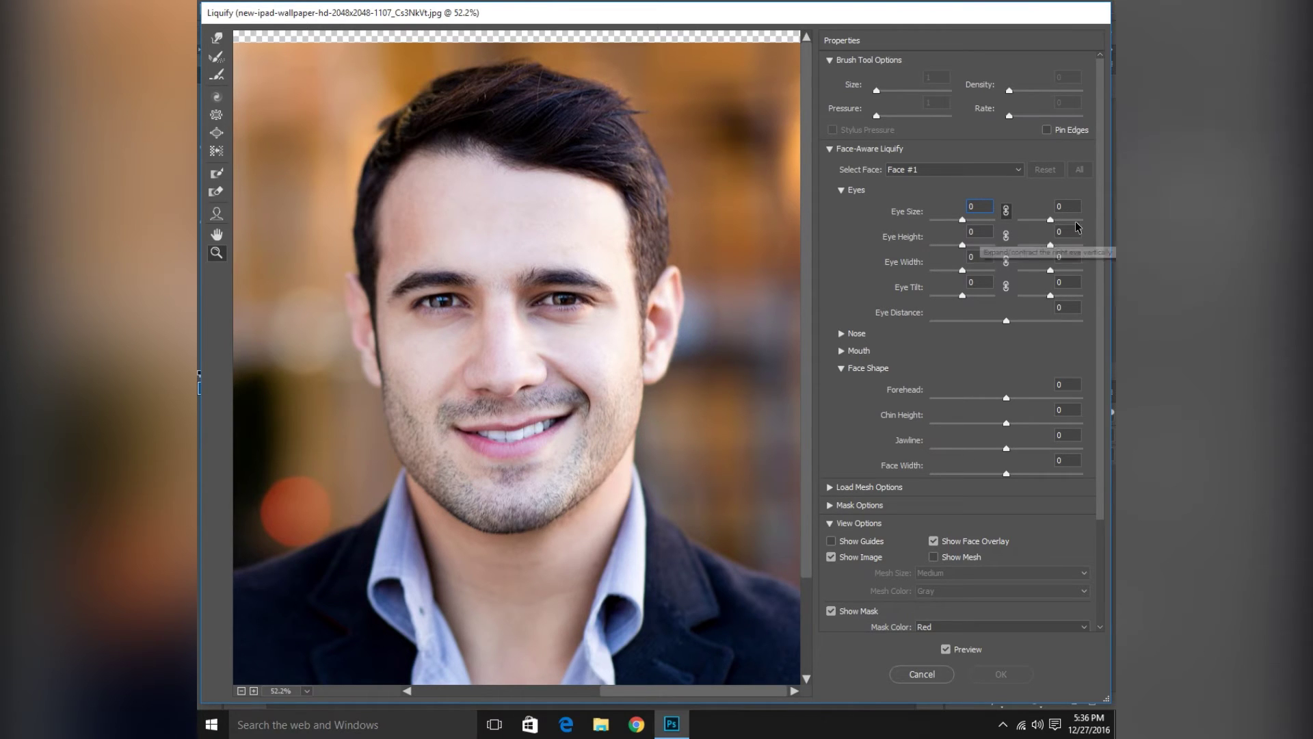
left_click(1051, 220)
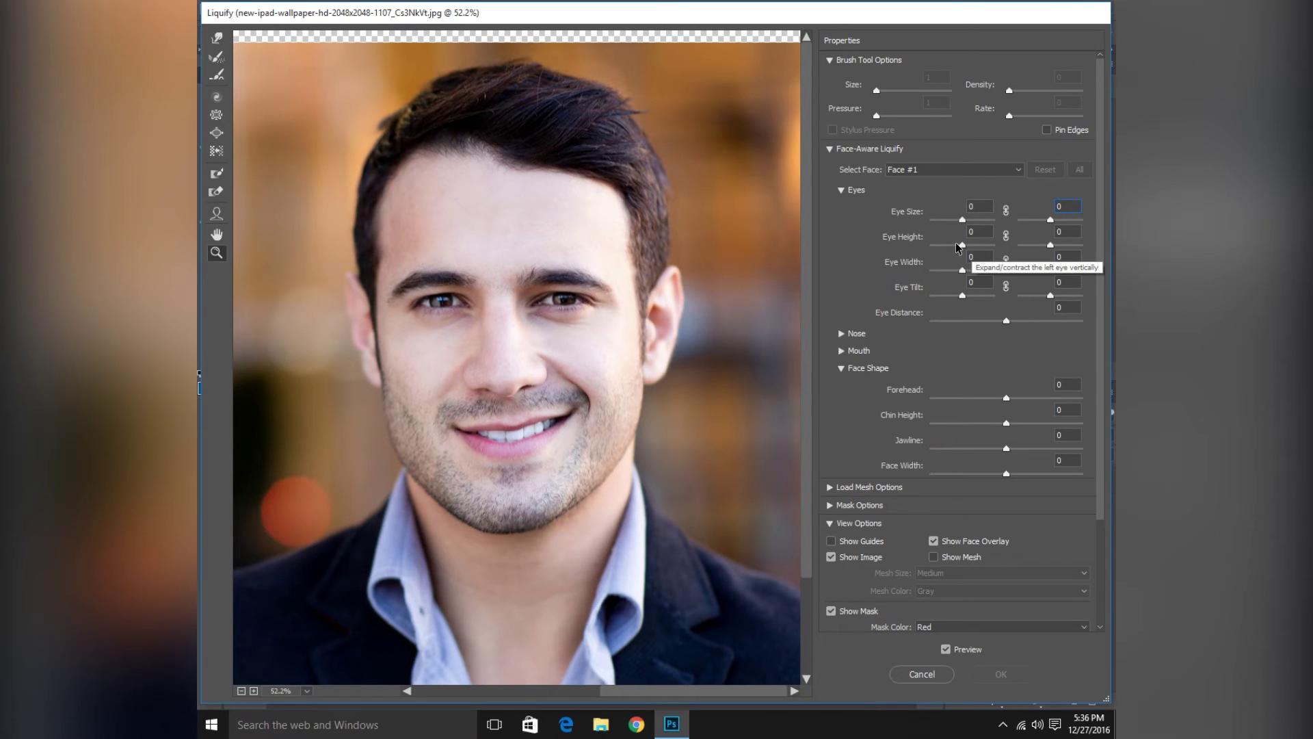
left_click_drag(963, 245, 918, 323)
key("ctrl+z")
key("ctrl+z")
left_click(1006, 286)
key("ctrl+z")
Try a nose height change, reset Eye Distance and Nose Width to 0, and collapse the Nose section.
key("ctrl+z")
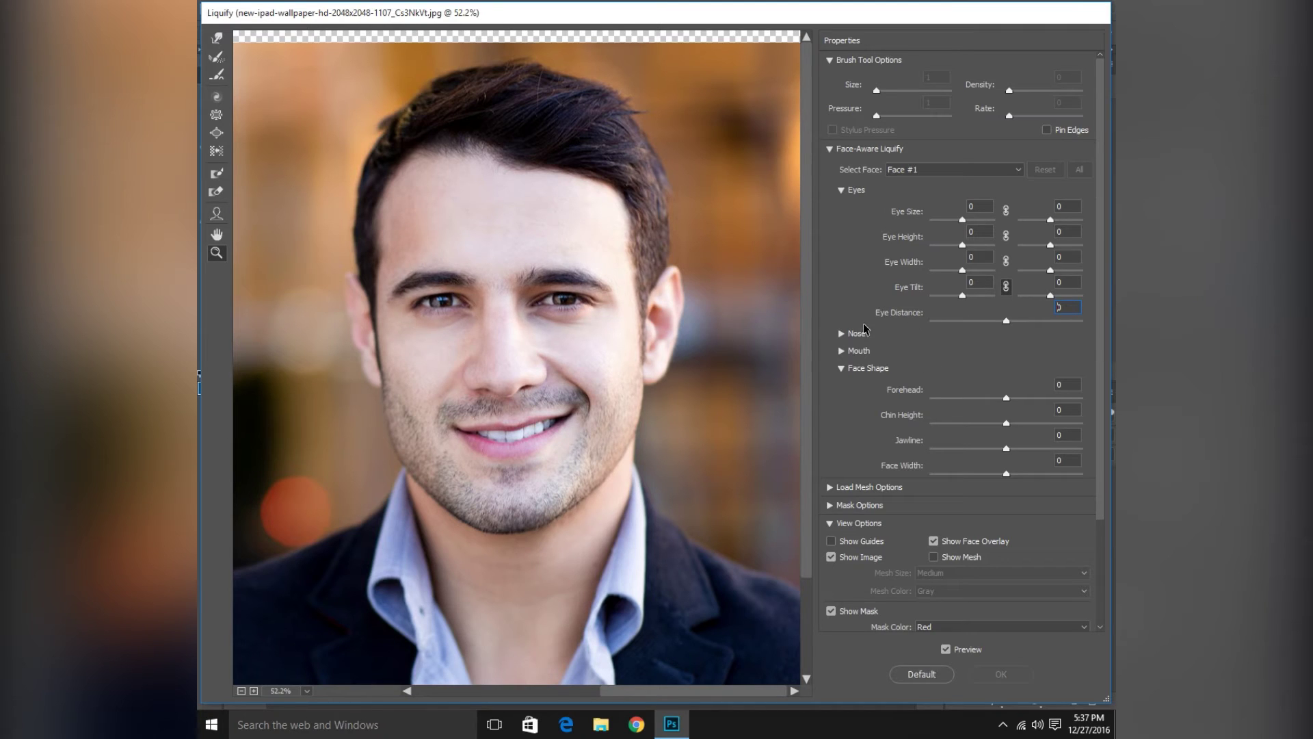
left_click(842, 333)
left_click_drag(1006, 363, 889, 411)
key("ctrl+z")
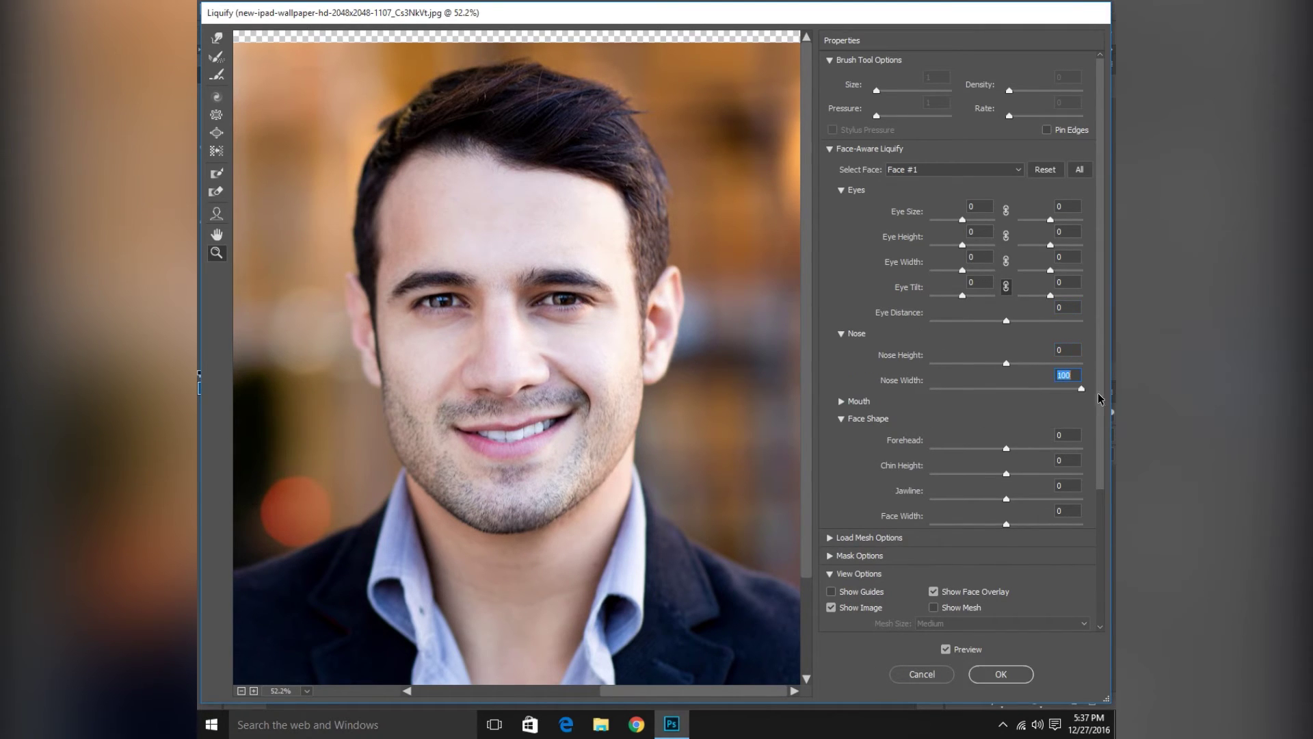
key("ctrl+z")
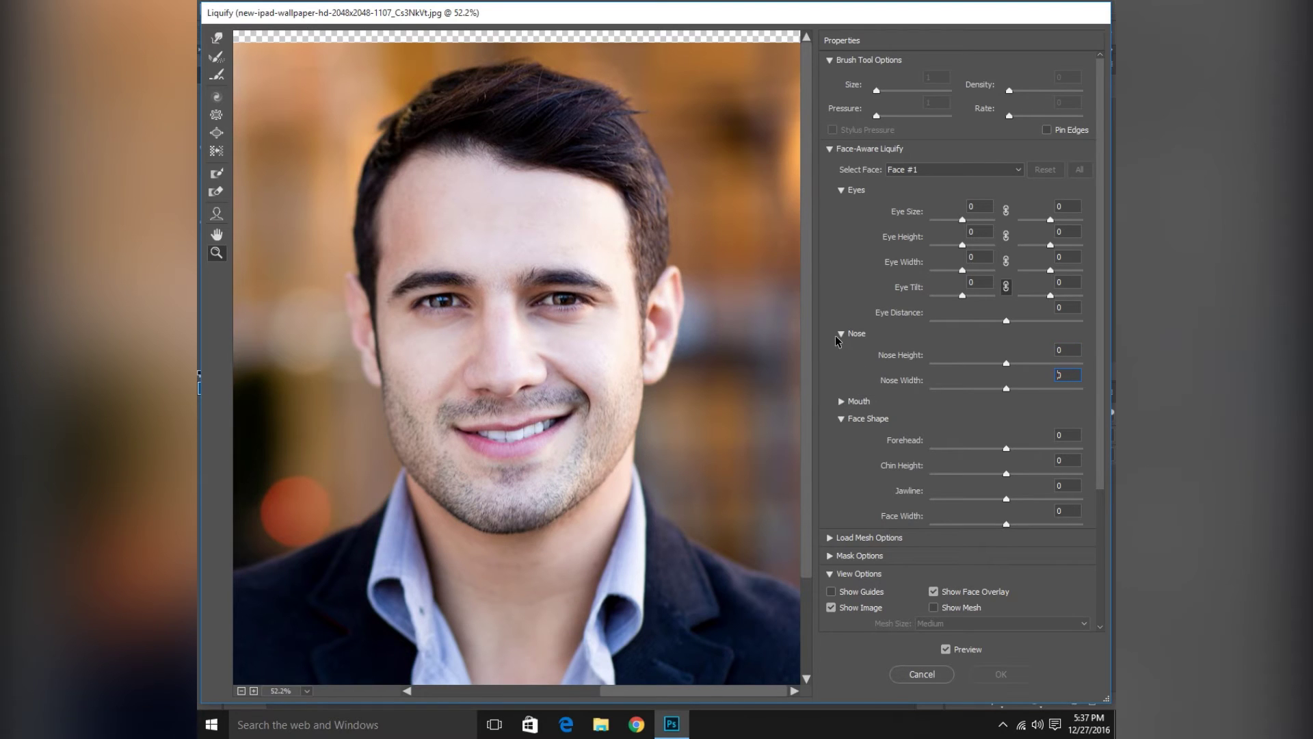
left_click(840, 334)
In Liquify, test maximum Smile and minimum Lower Lip and Mouth Height, resetting each to 0.
left_click(841, 191)
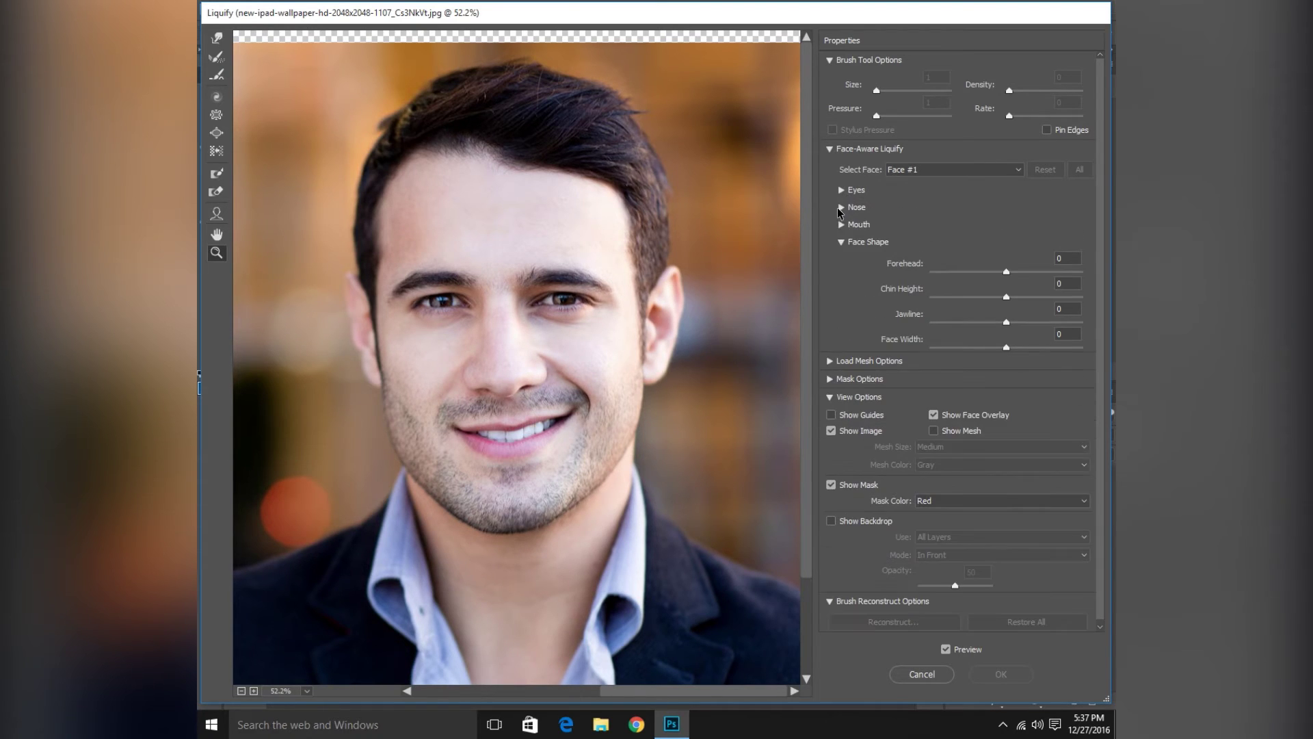
left_click(842, 241)
left_click(841, 225)
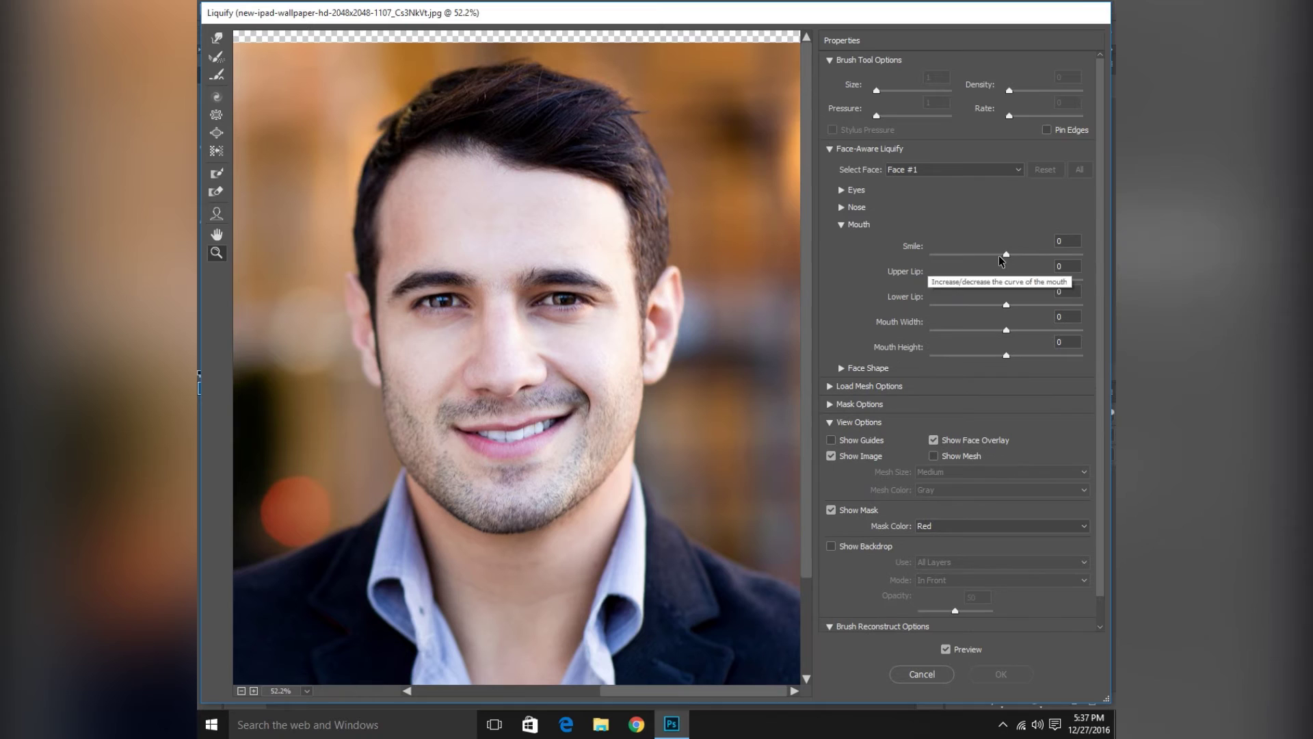
left_click_drag(1006, 254, 900, 301)
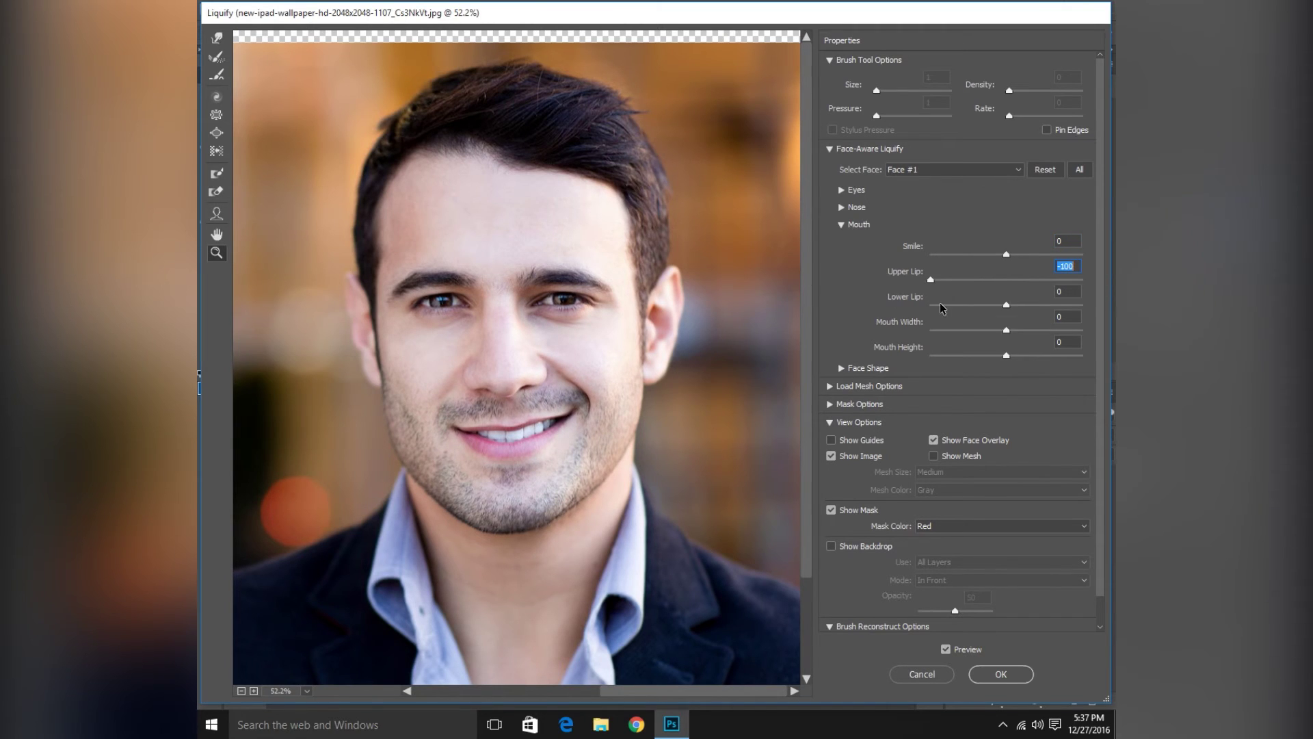
type("0")
left_click_drag(1007, 305, 917, 305)
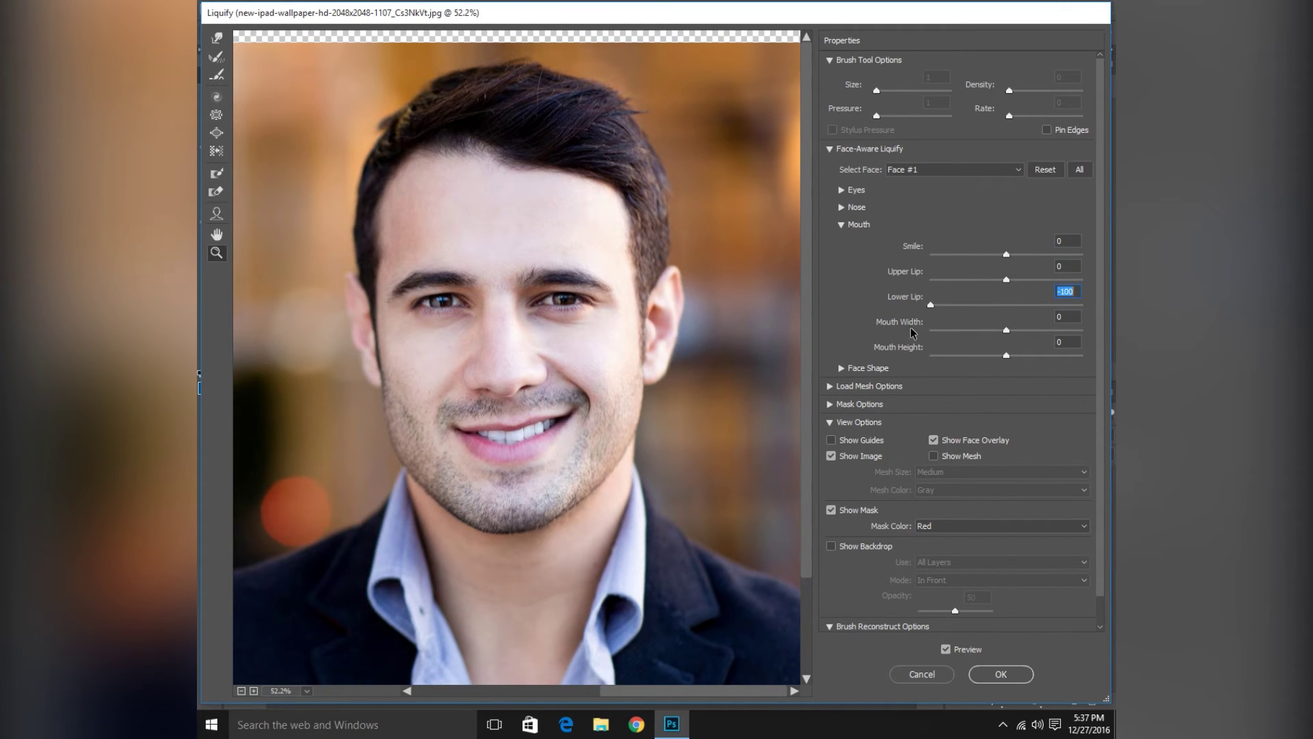
type("0")
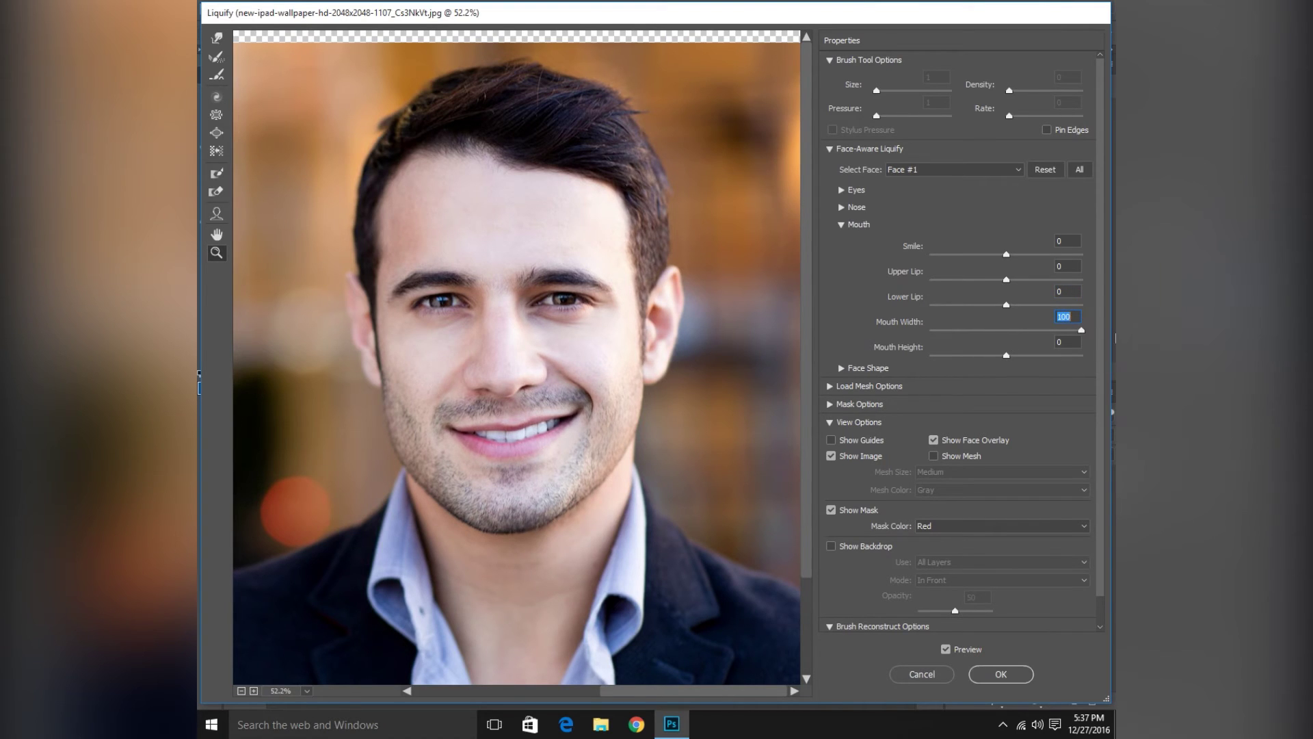
left_click_drag(1006, 355, 917, 356)
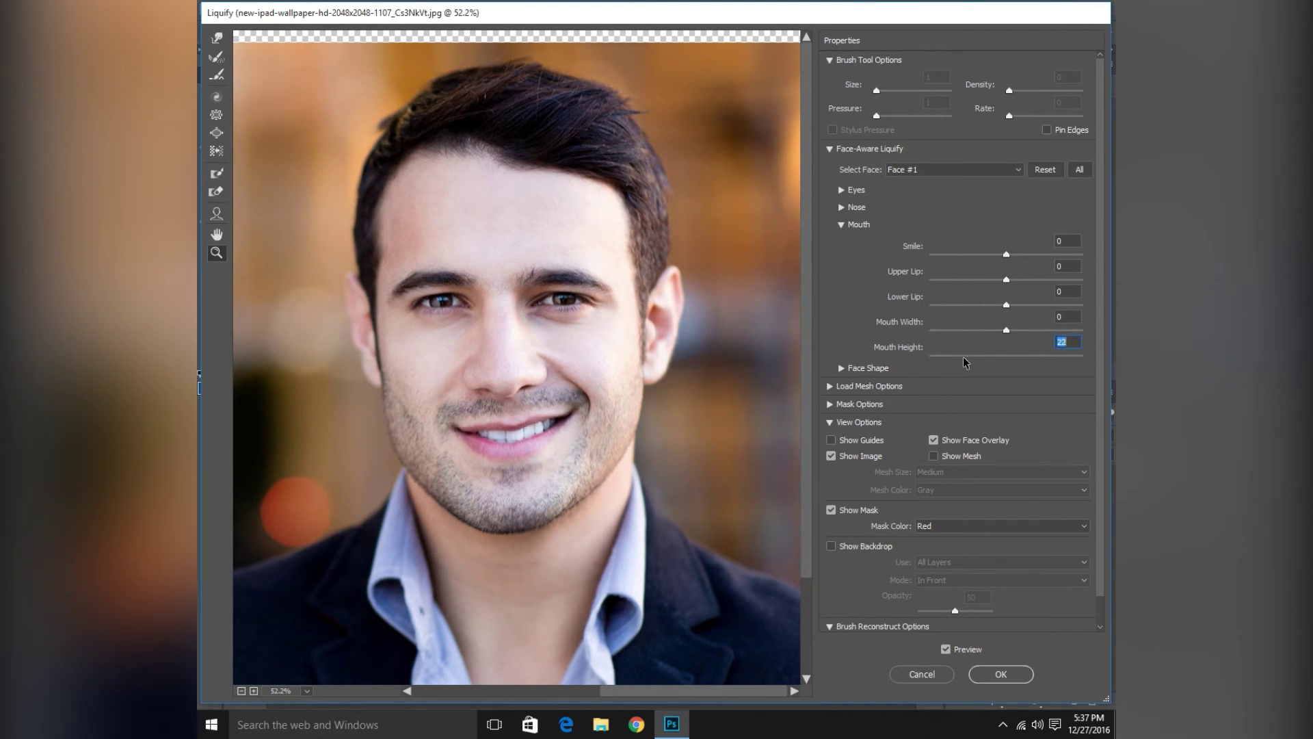
type("0")
Test maximum Forehead, minimum Chin Height and a -94 Jawline, resetting each to 0.
left_click(841, 224)
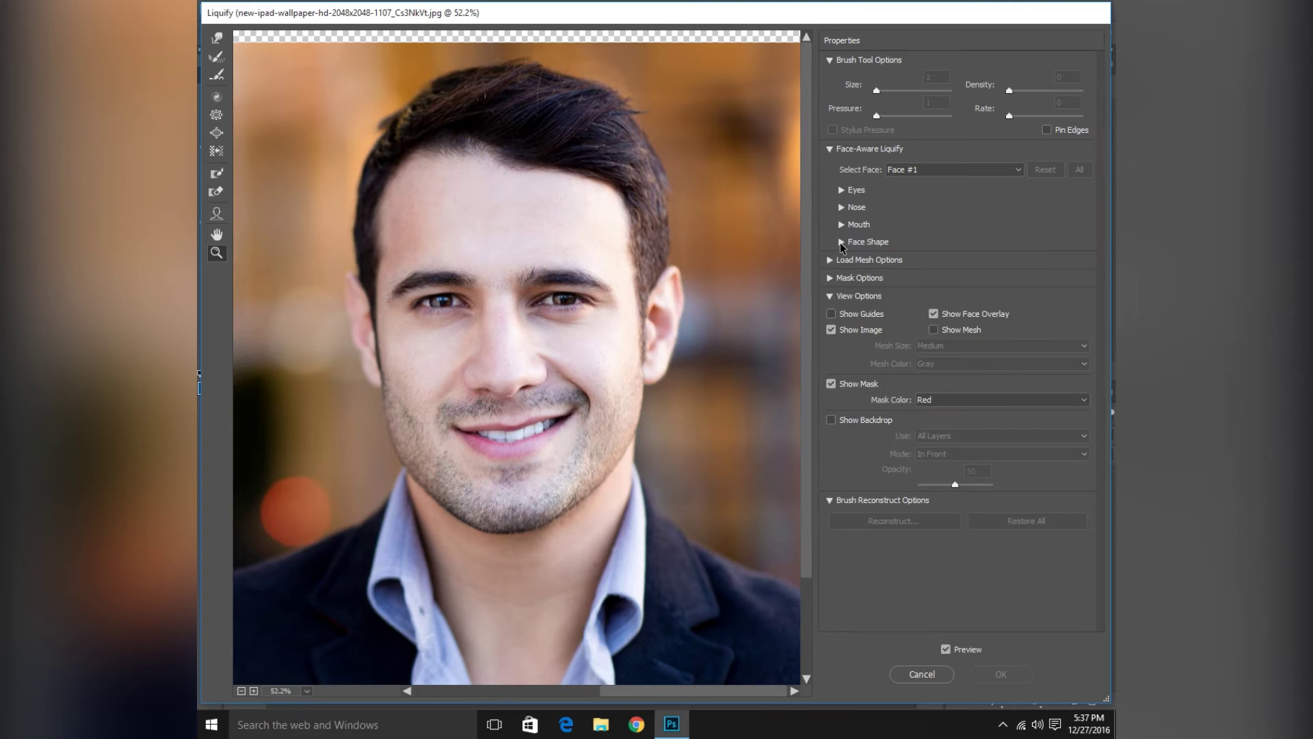
left_click(841, 206)
left_click_drag(1007, 271, 1082, 271)
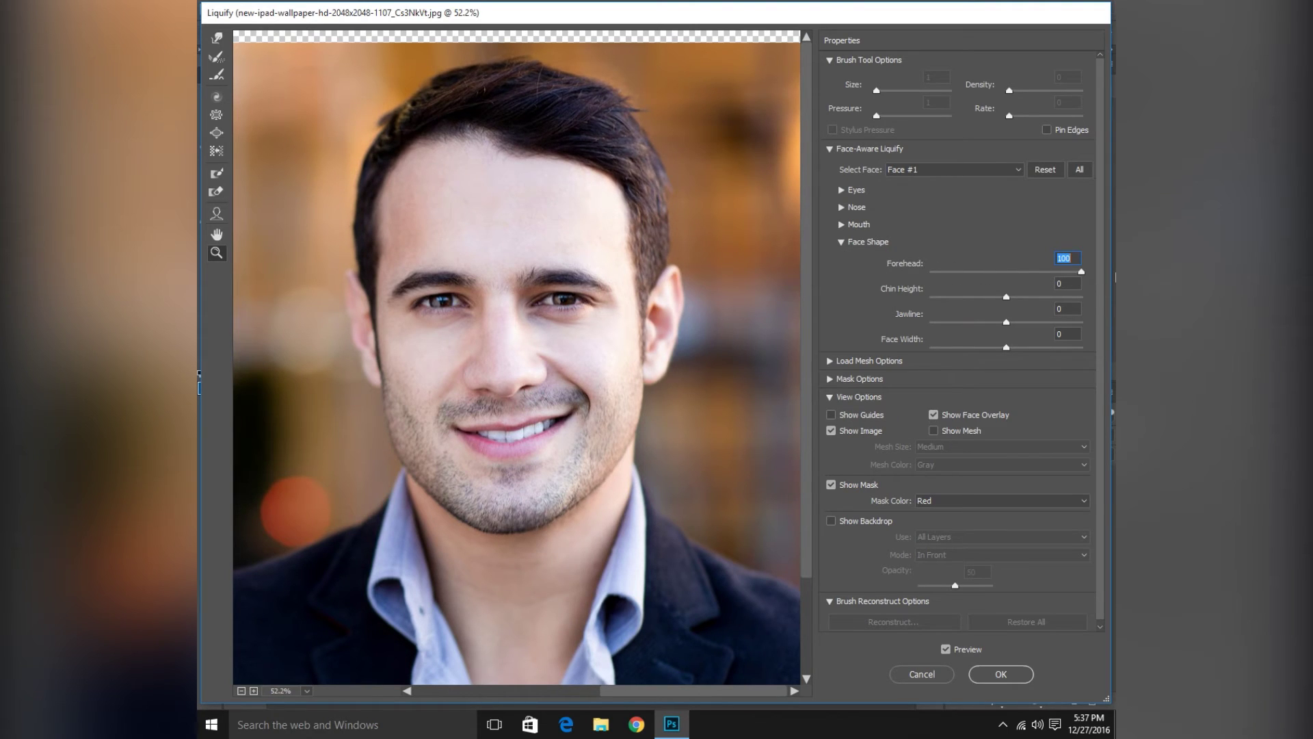
type("0")
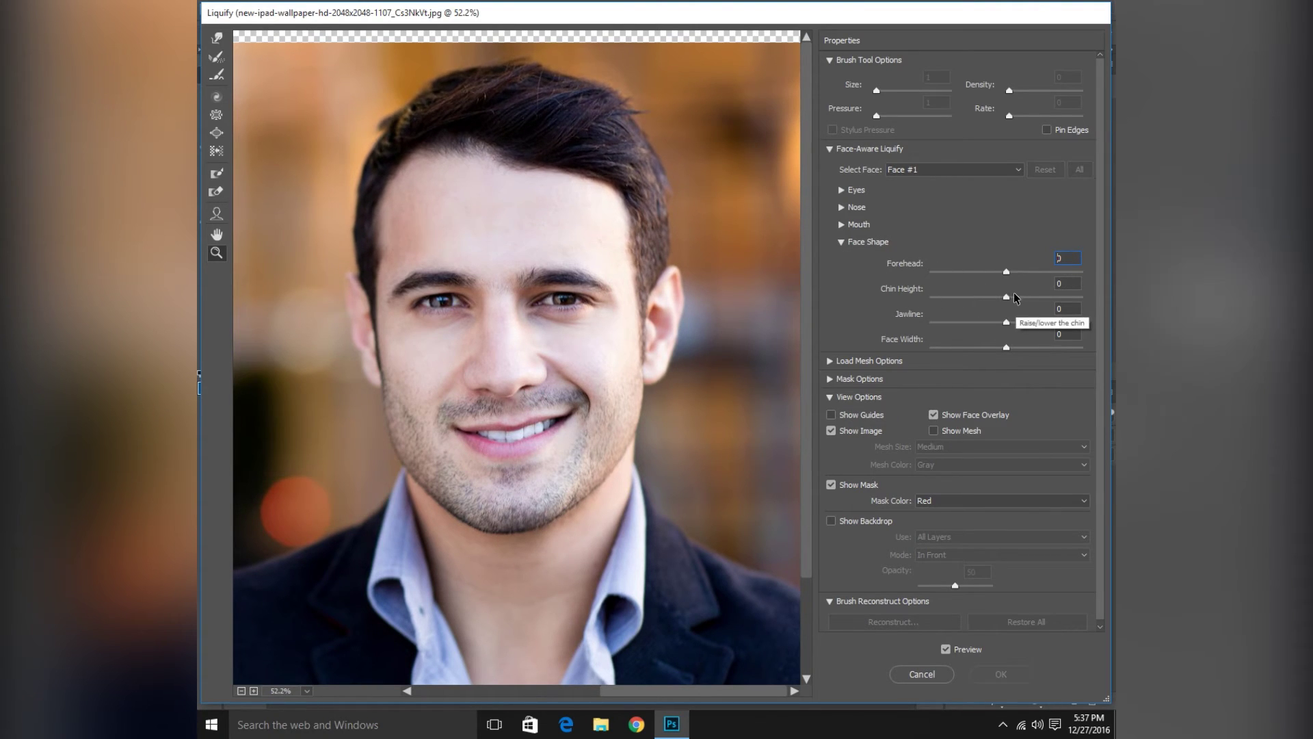
left_click_drag(1007, 296, 925, 304)
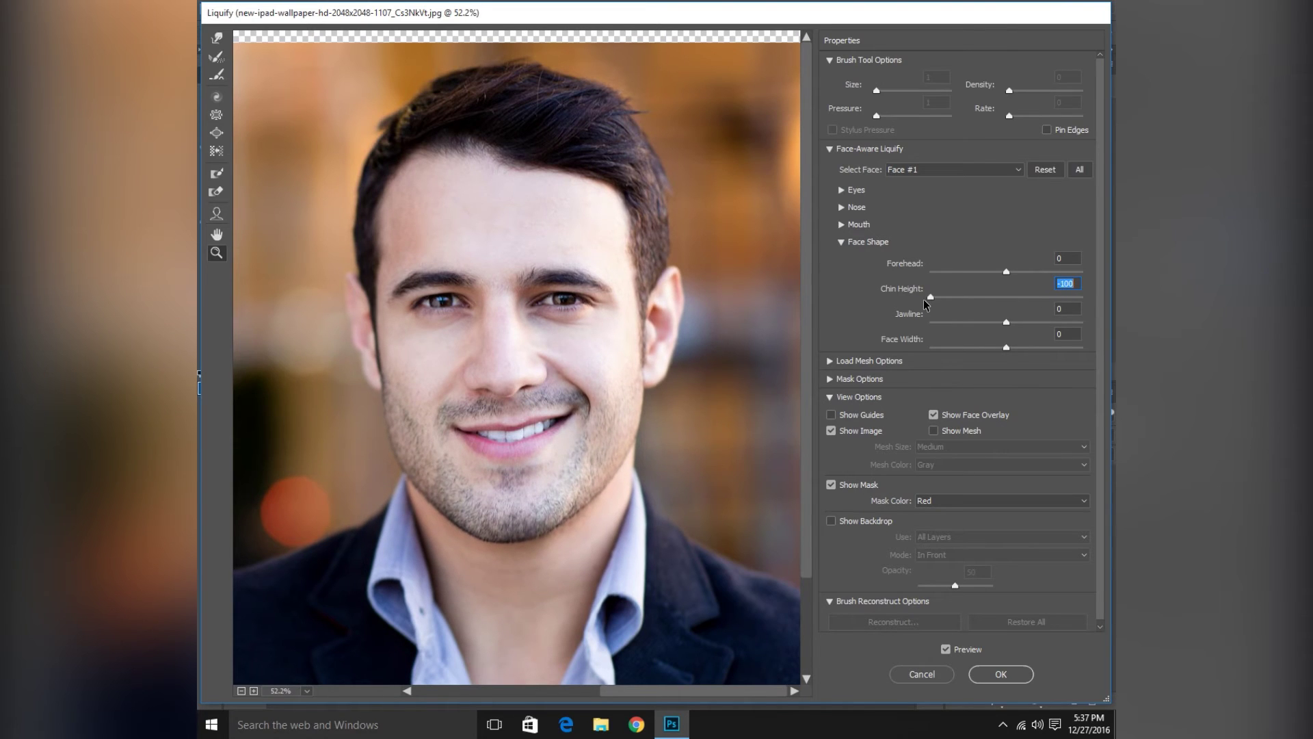
type("0")
left_click_drag(1006, 322, 913, 359)
type("00")
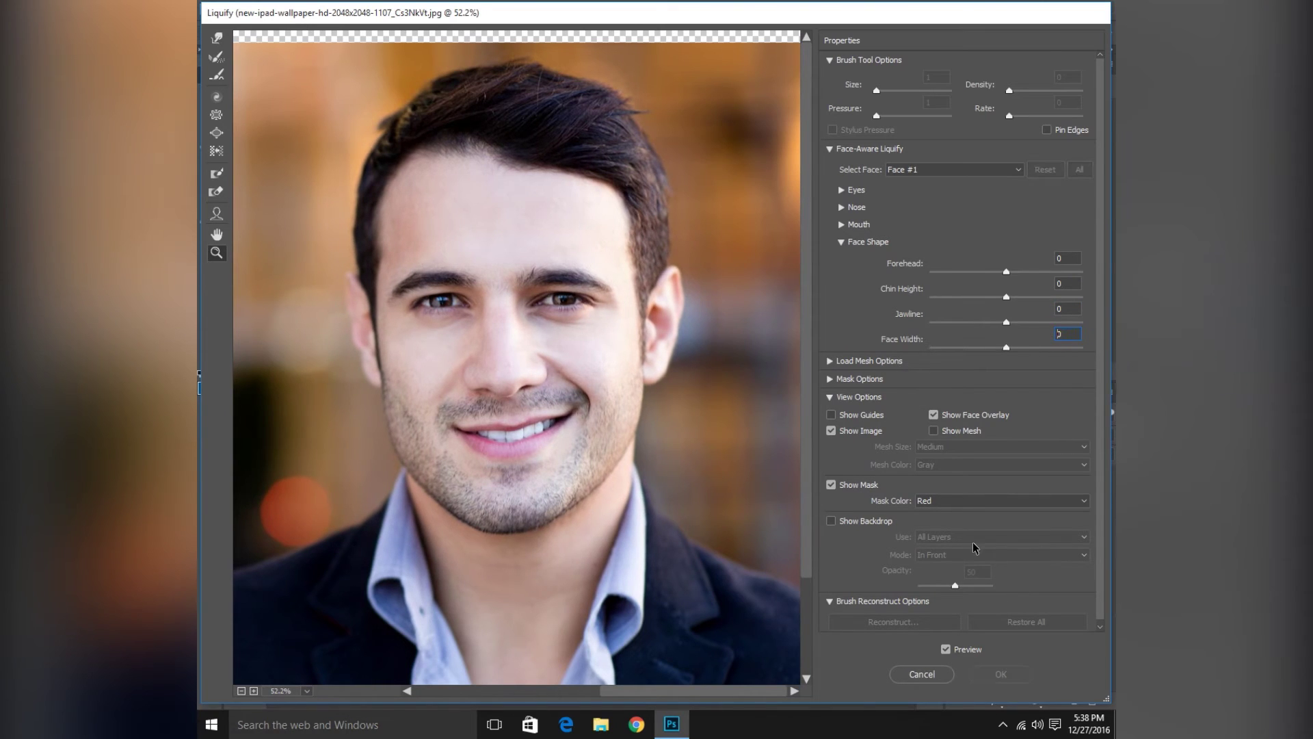
Cancel Liquify, then darken the neck and face with a size-500 Burn Tool.
left_click(924, 677)
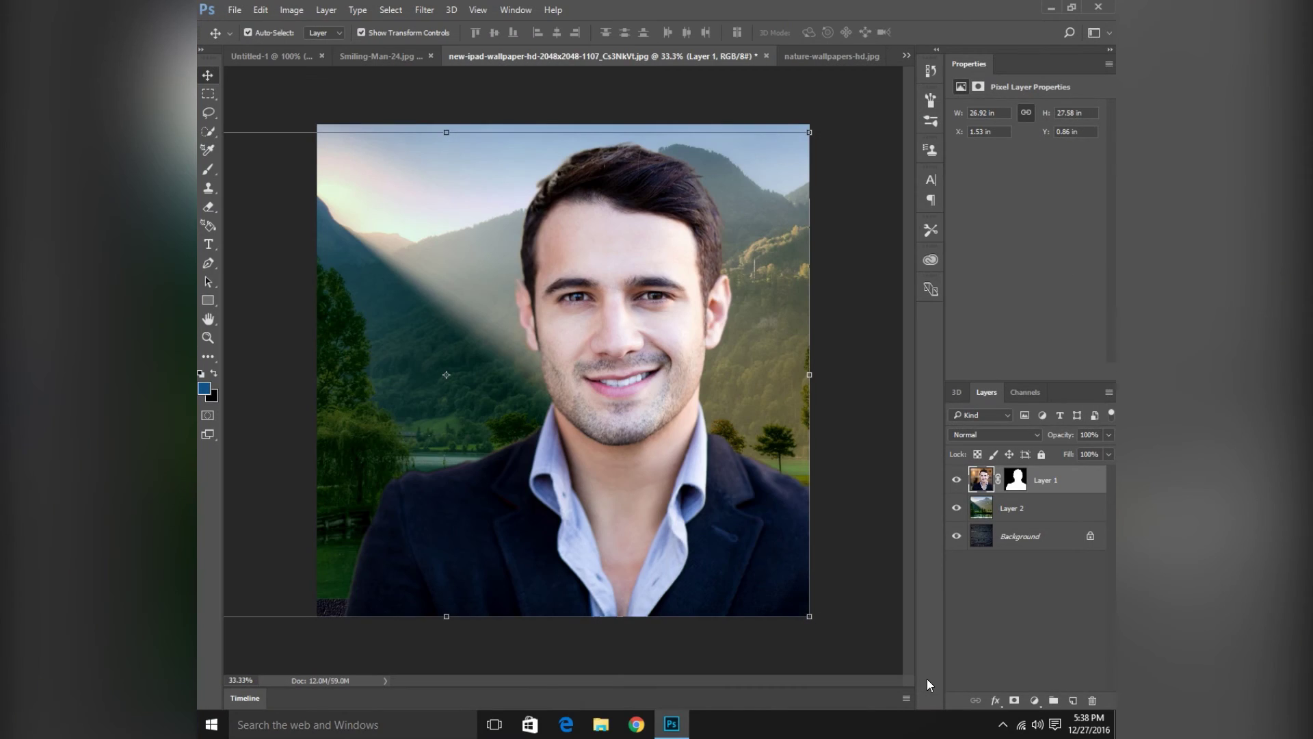
left_click(1070, 33)
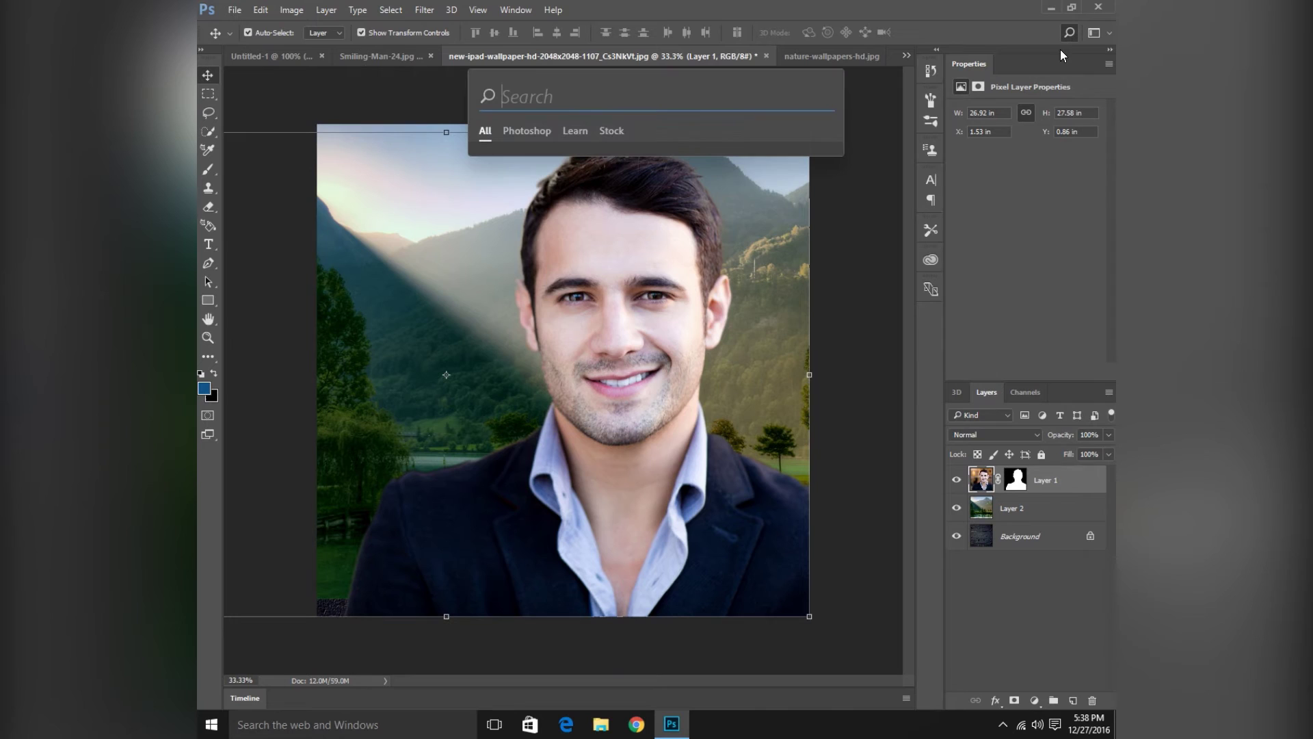
type("lasso")
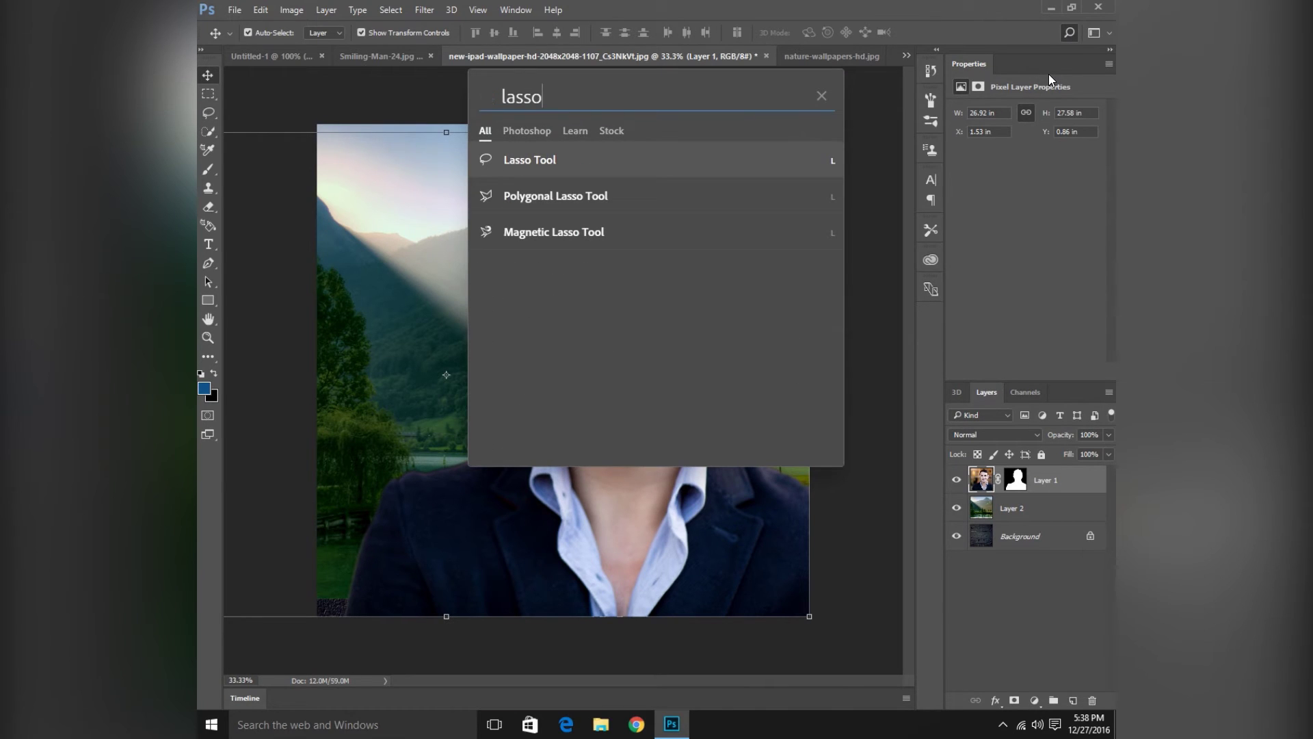
key("BackSpace")
key("BackSpace")
key("BackSpace")
key("BackSpace")
key("BackSpace")
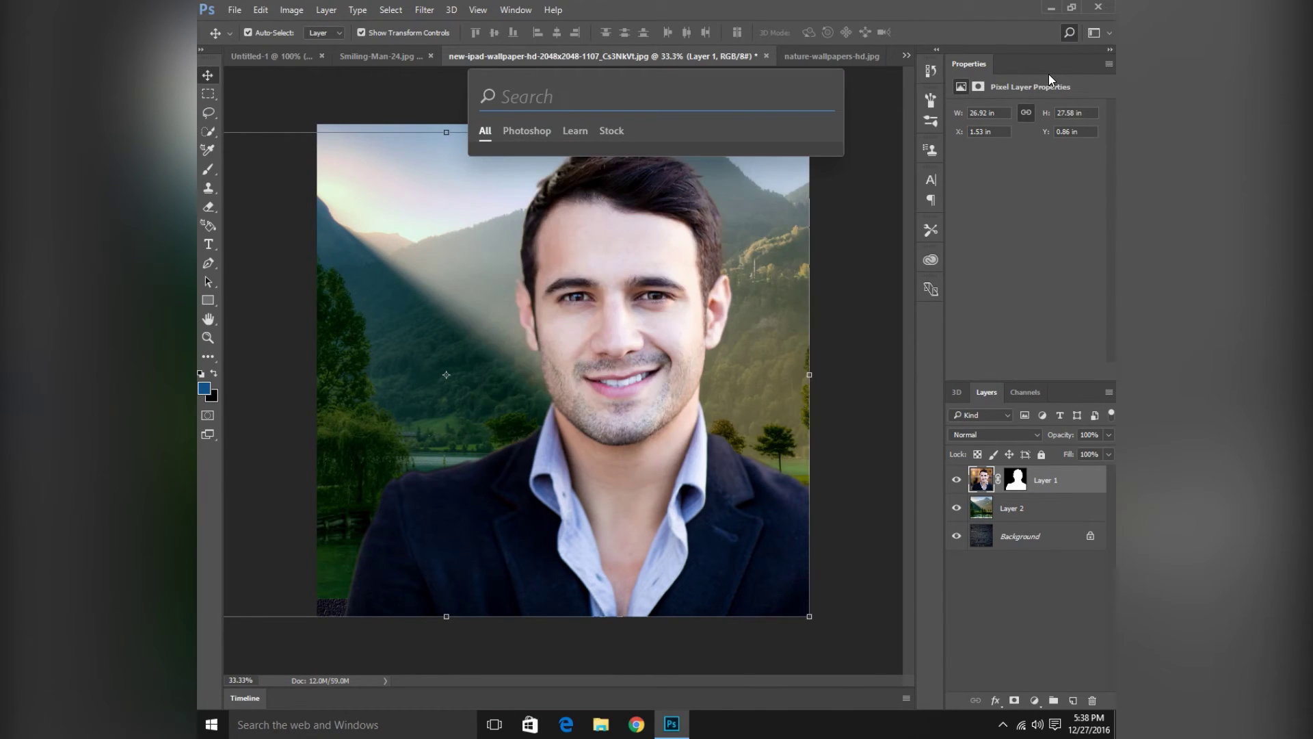
type("paint")
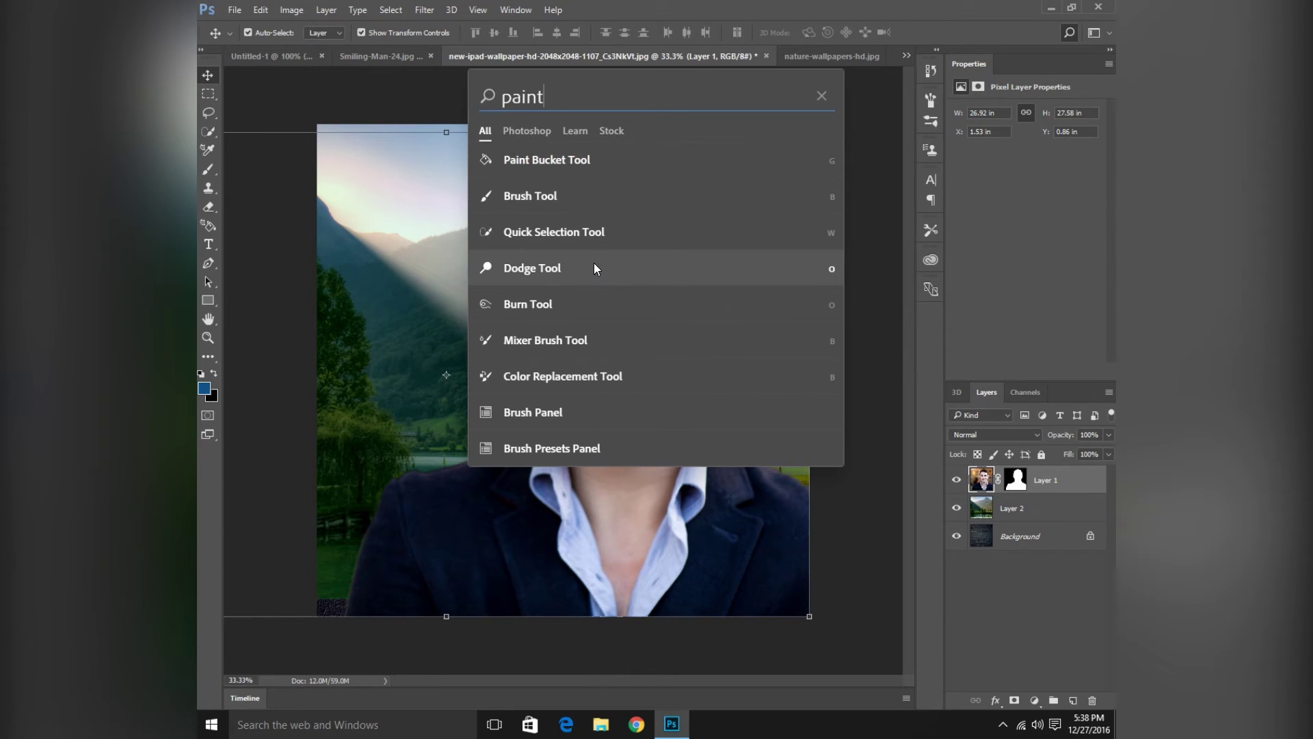
left_click(588, 302)
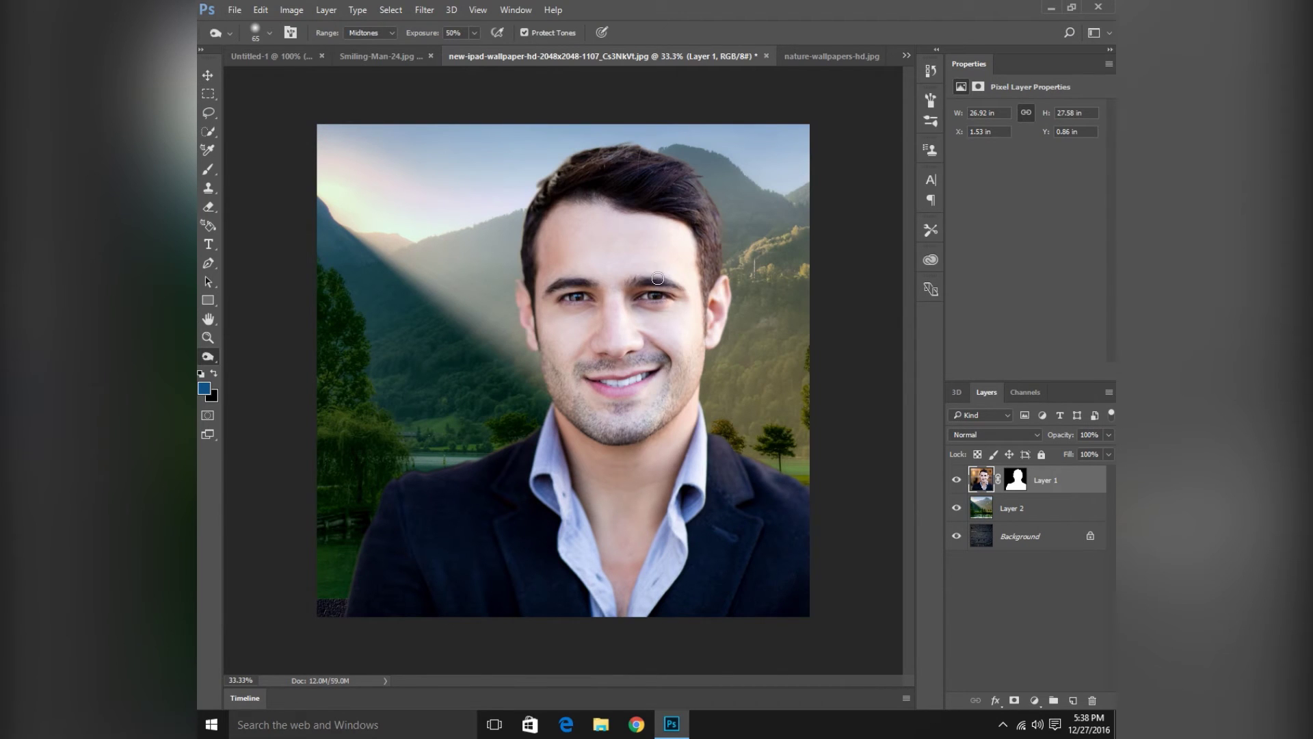
key("bracketright")
key("bracketright")
key("bracketright")
key("bracketright")
key("bracketright")
key("bracketright")
key("bracketright")
key("bracketright")
key("bracketright")
key("bracketright")
key("bracketright")
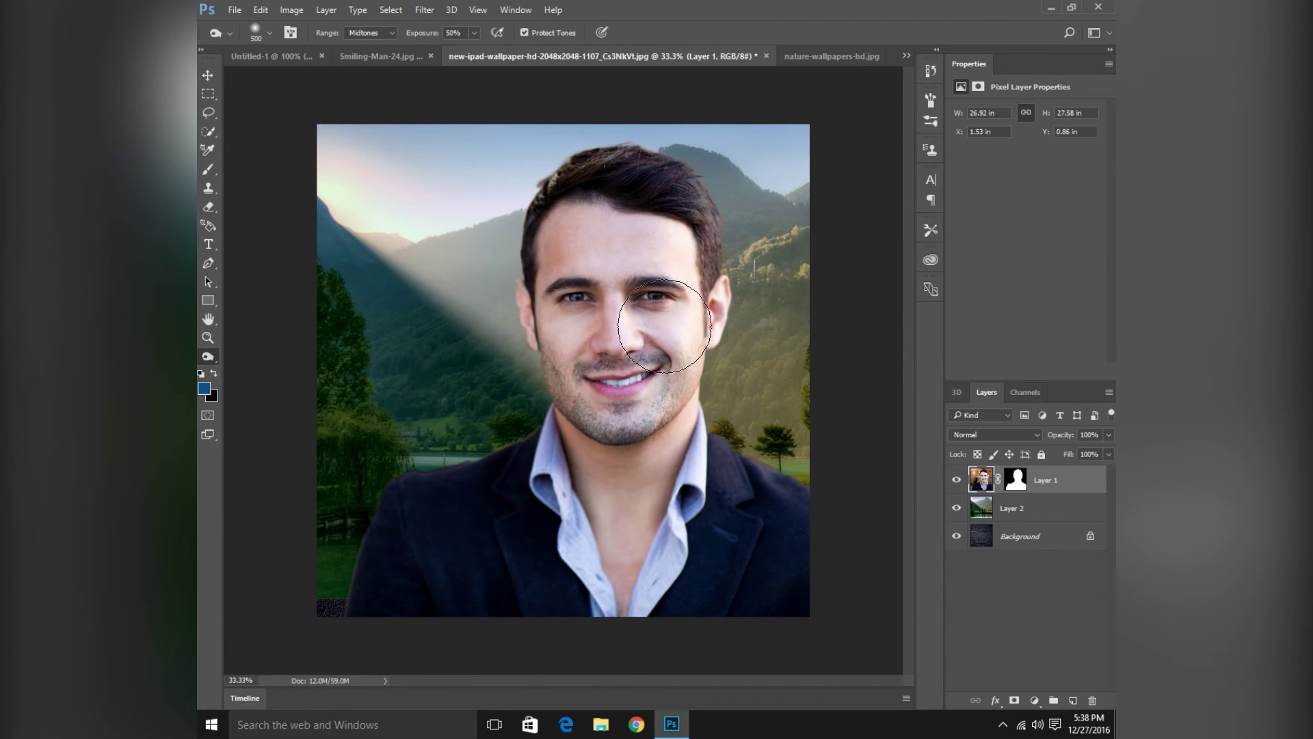
mouse_move(605, 549)
left_mouse_down()
mouse_move(615, 410)
mouse_move(602, 246)
mouse_move(602, 616)
left_mouse_up()
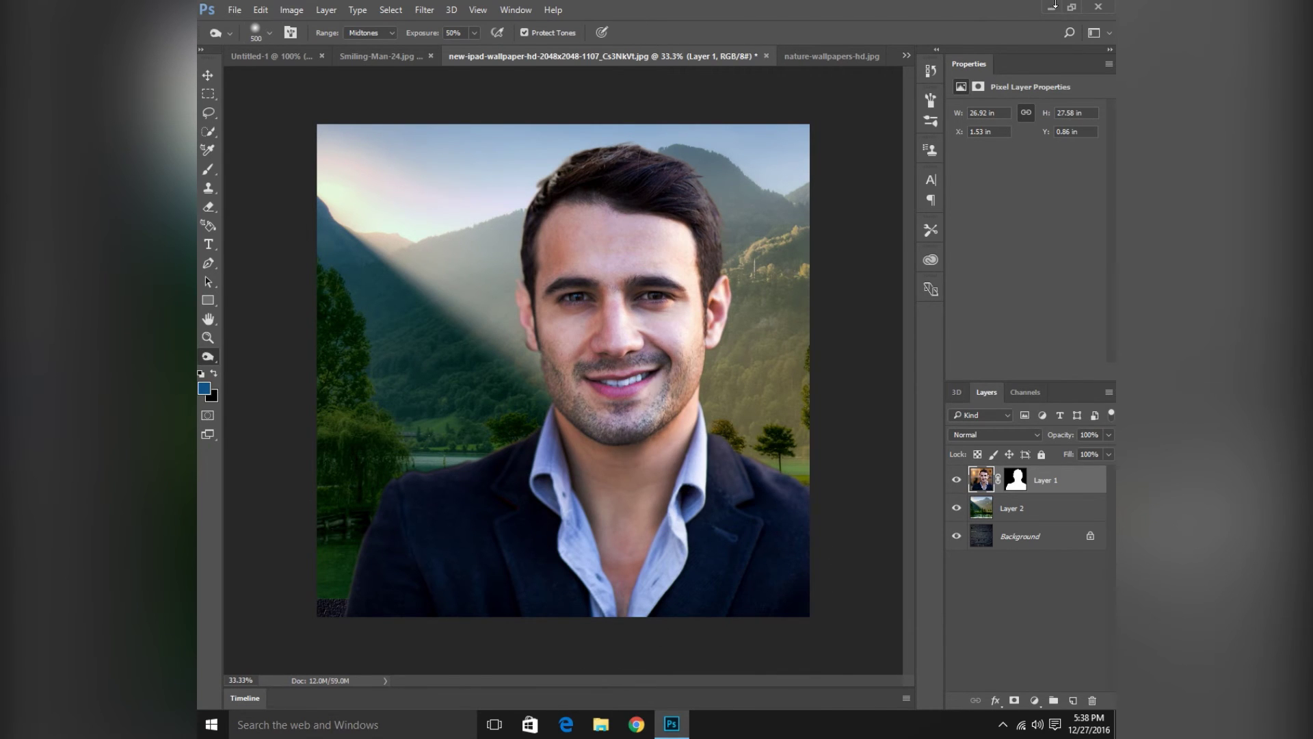
Lighten the forehead, face, chin and neck with the Dodge Tool at size 300.
left_click(1070, 33)
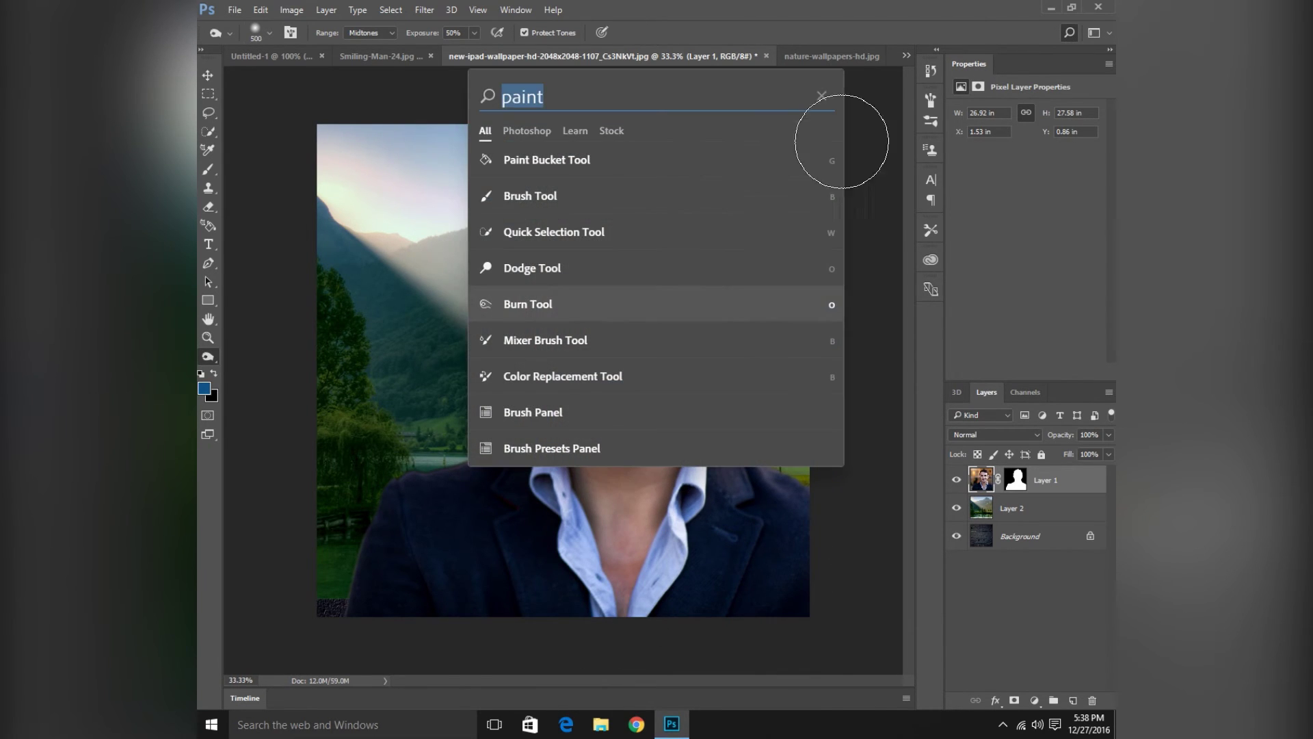
left_click(554, 265)
mouse_move(634, 231)
left_mouse_down()
mouse_move(584, 265)
mouse_move(555, 237)
mouse_move(644, 225)
mouse_move(582, 244)
mouse_move(626, 236)
mouse_move(612, 237)
mouse_move(641, 254)
mouse_move(589, 234)
left_mouse_up()
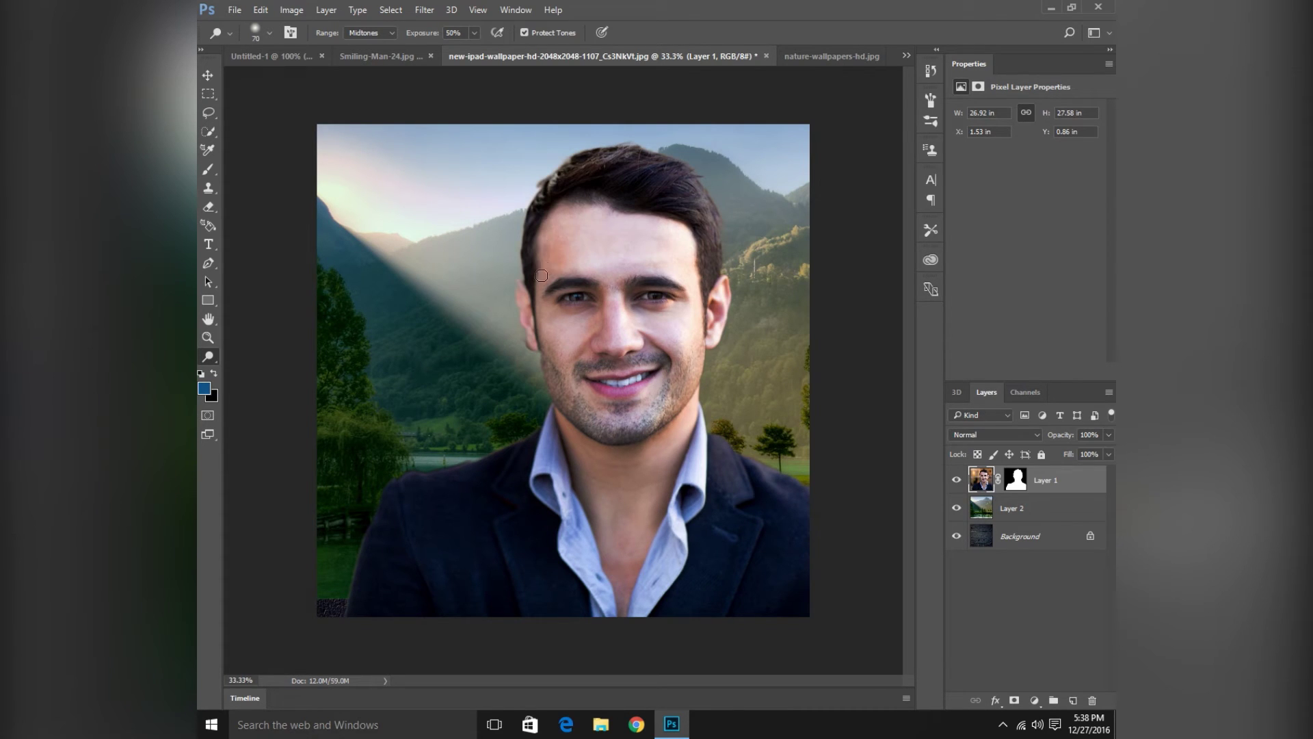
key("bracketright")
key("bracketright")
key("bracketright")
key("bracketright")
mouse_move(675, 319)
left_mouse_down()
mouse_move(656, 298)
mouse_move(575, 330)
mouse_move(550, 316)
mouse_move(641, 412)
mouse_move(674, 371)
mouse_move(574, 542)
mouse_move(636, 503)
mouse_move(551, 273)
left_mouse_up()
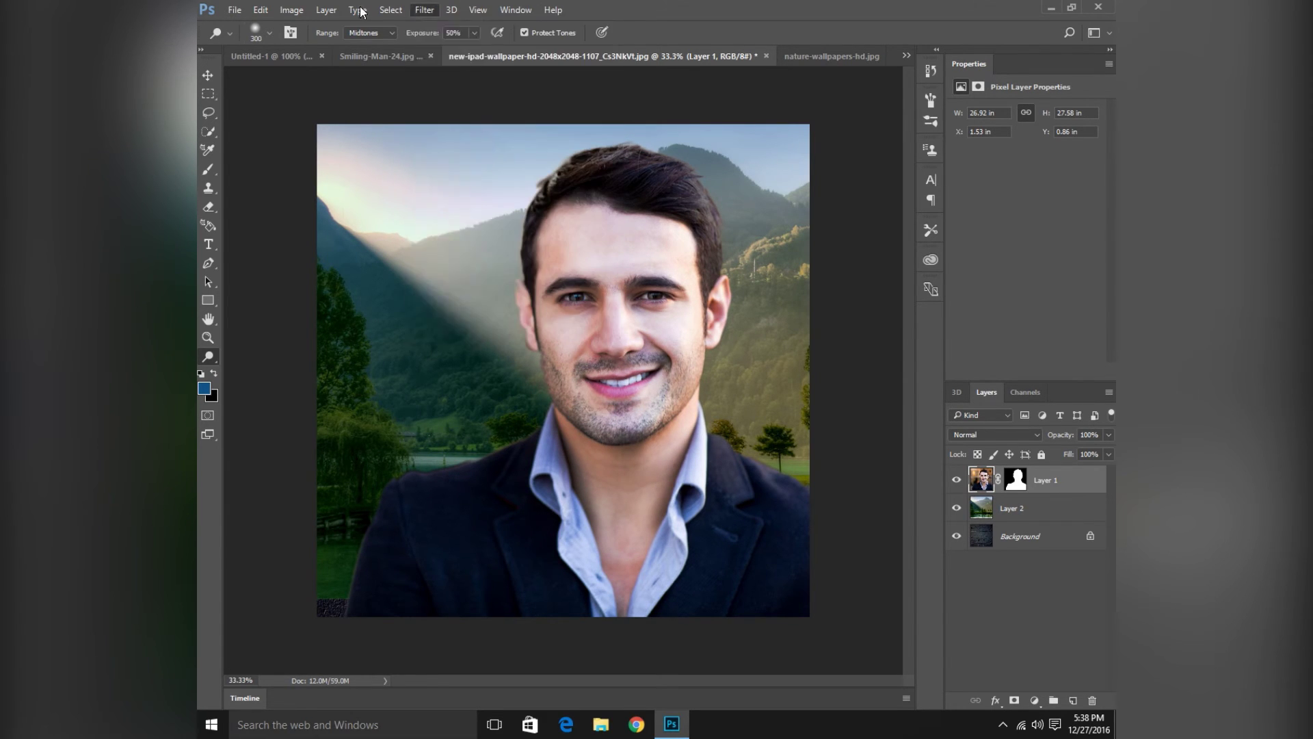
Reveal the Filter > Blur Gallery submenu listing Field, Iris, Tilt-Shift, Path and Spin Blur.
left_click(260, 10)
mouse_move(237, 12)
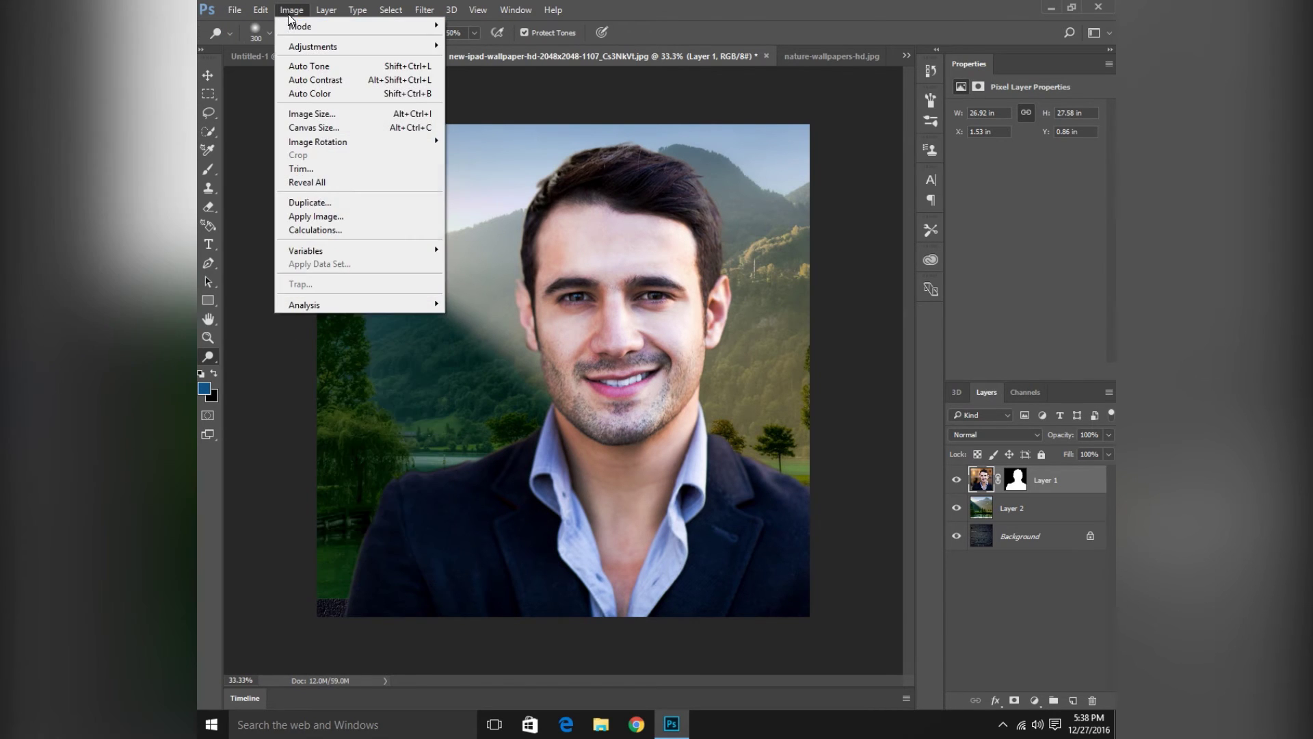
mouse_move(326, 14)
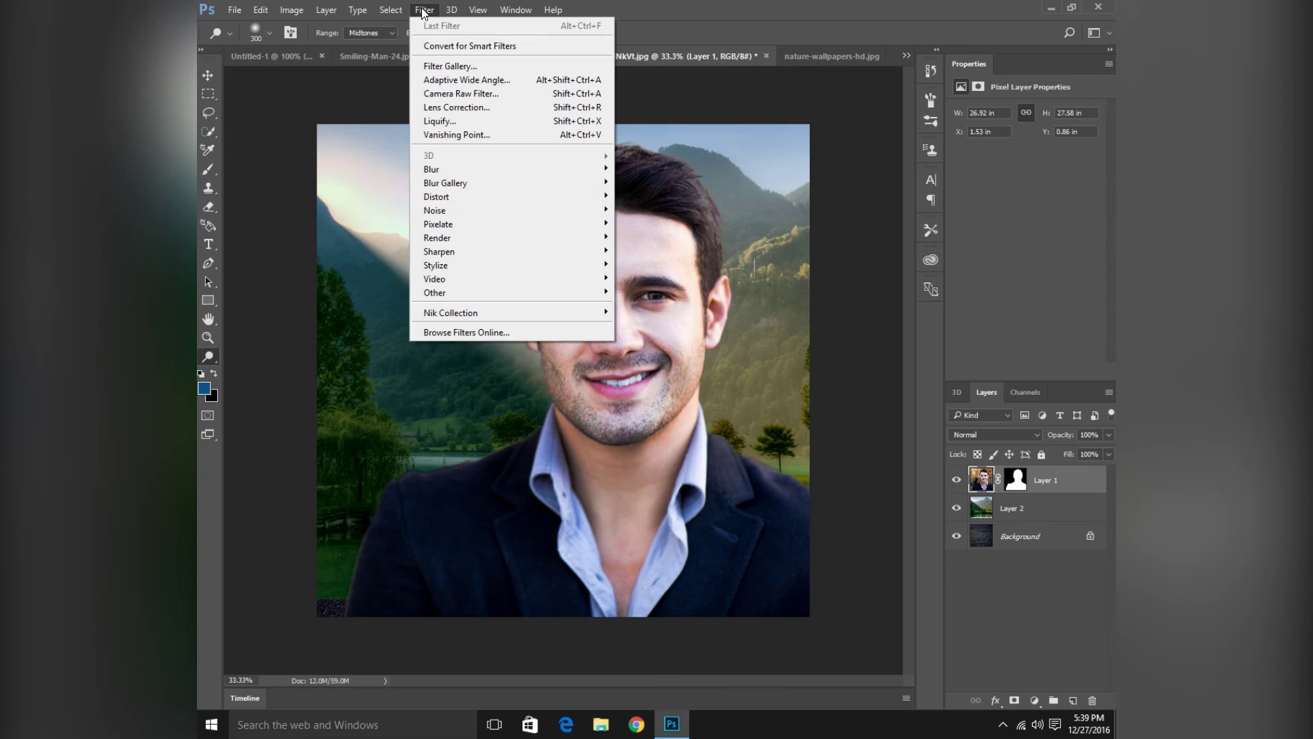
mouse_move(452, 11)
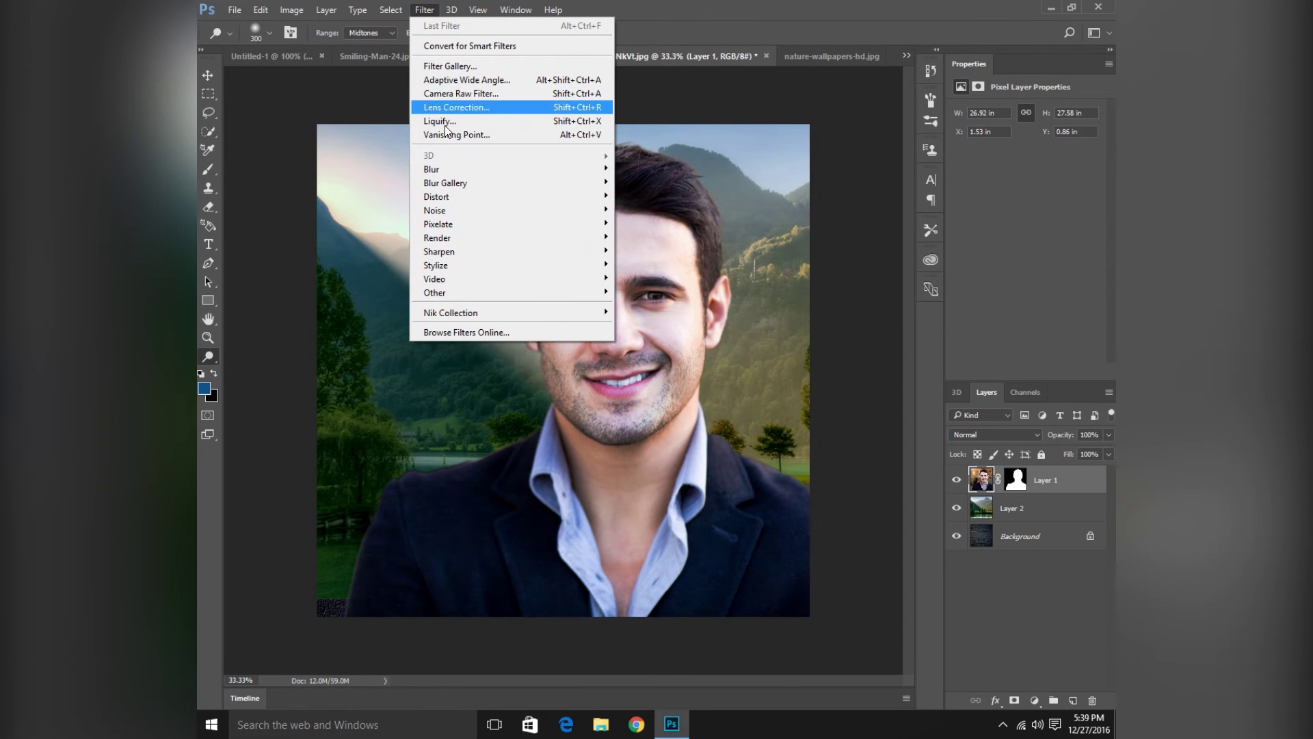
mouse_move(496, 172)
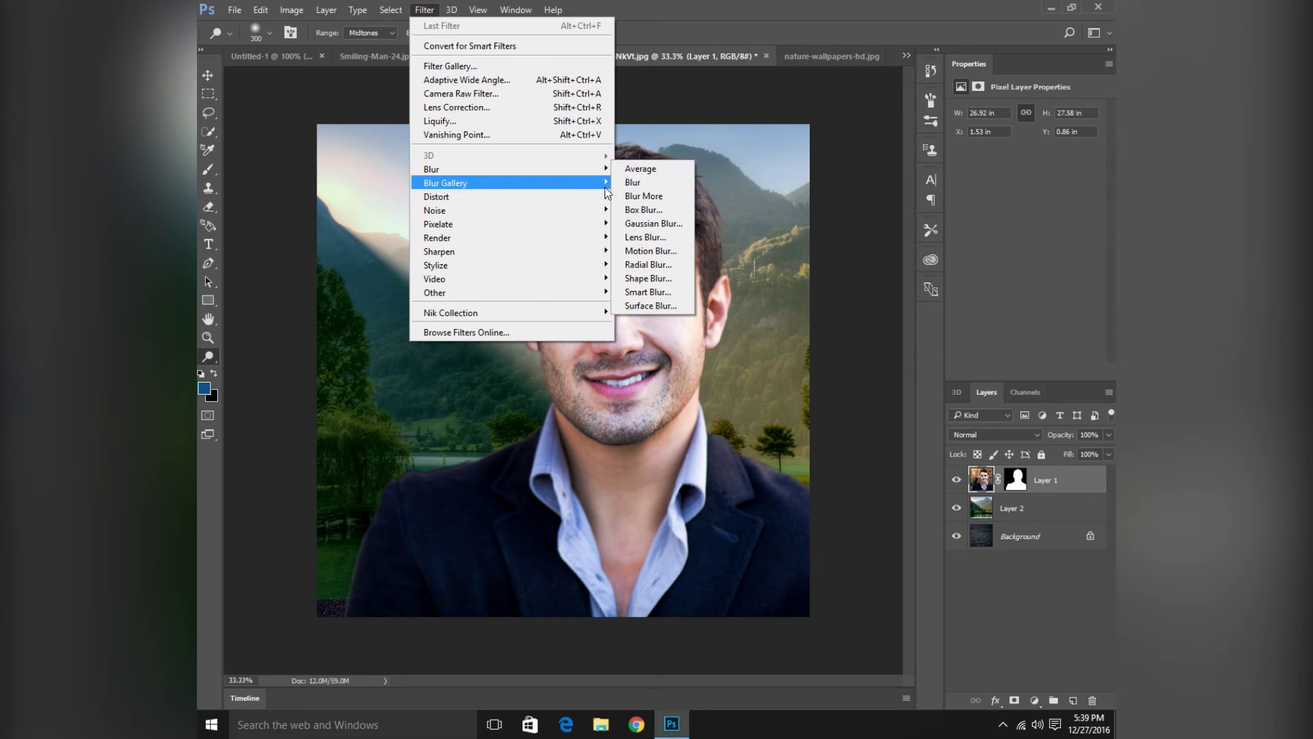
mouse_move(596, 182)
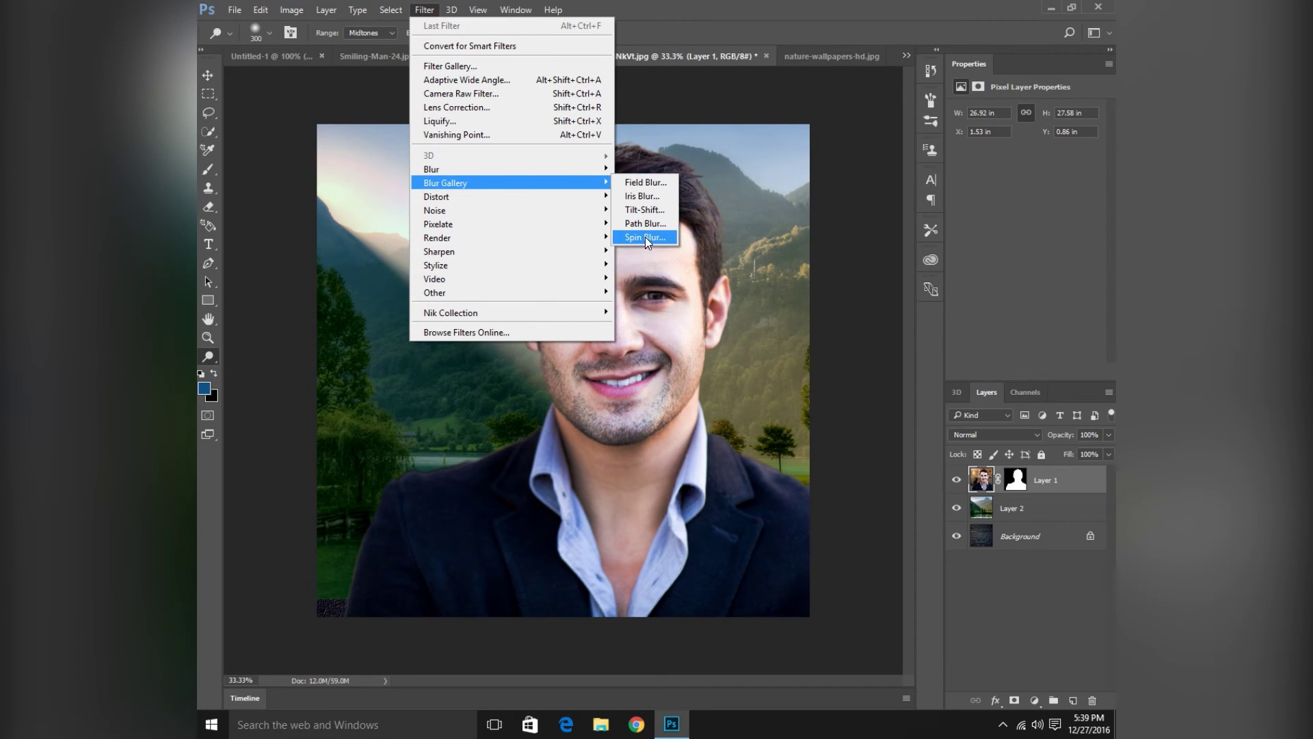
Try a Spin Blur centred higher on the face at 0°, then Path Blur at 172% speed.
left_click(646, 237)
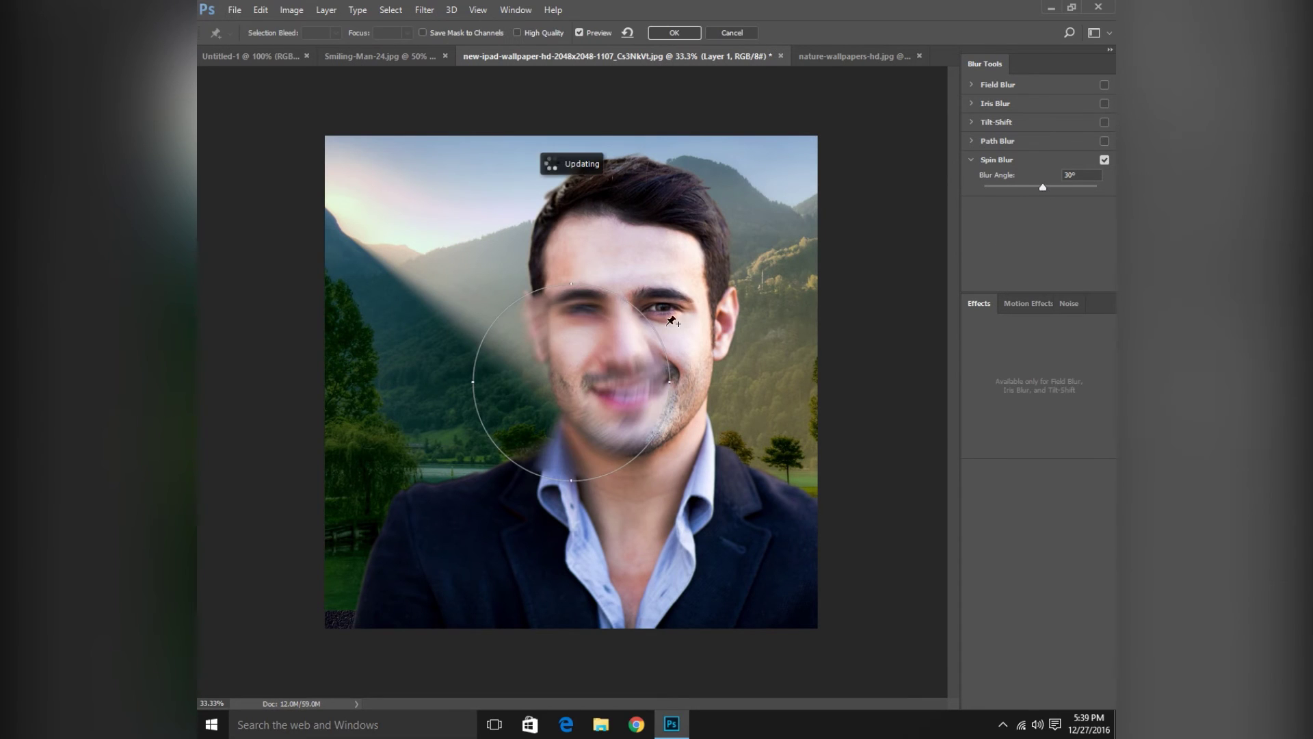
left_click_drag(571, 382, 613, 247)
left_click_drag(1025, 190, 955, 197)
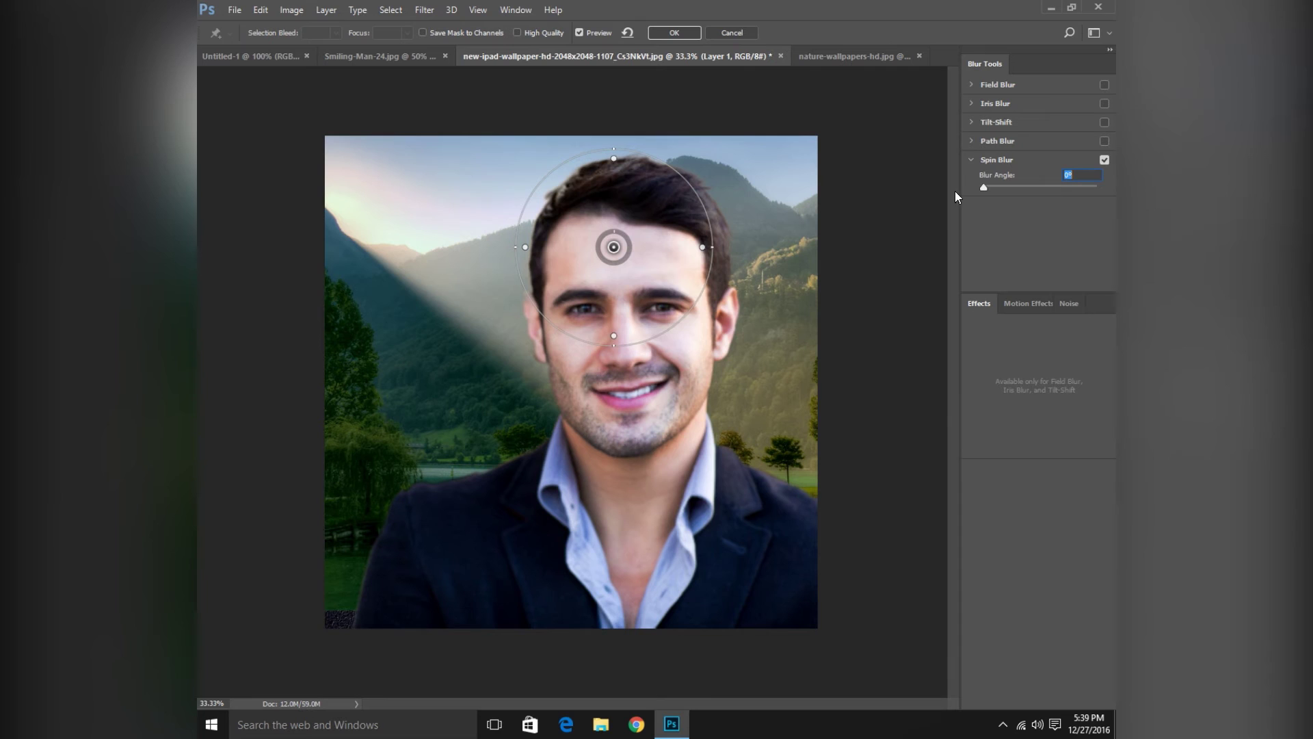
left_click(1104, 160)
left_click(1105, 141)
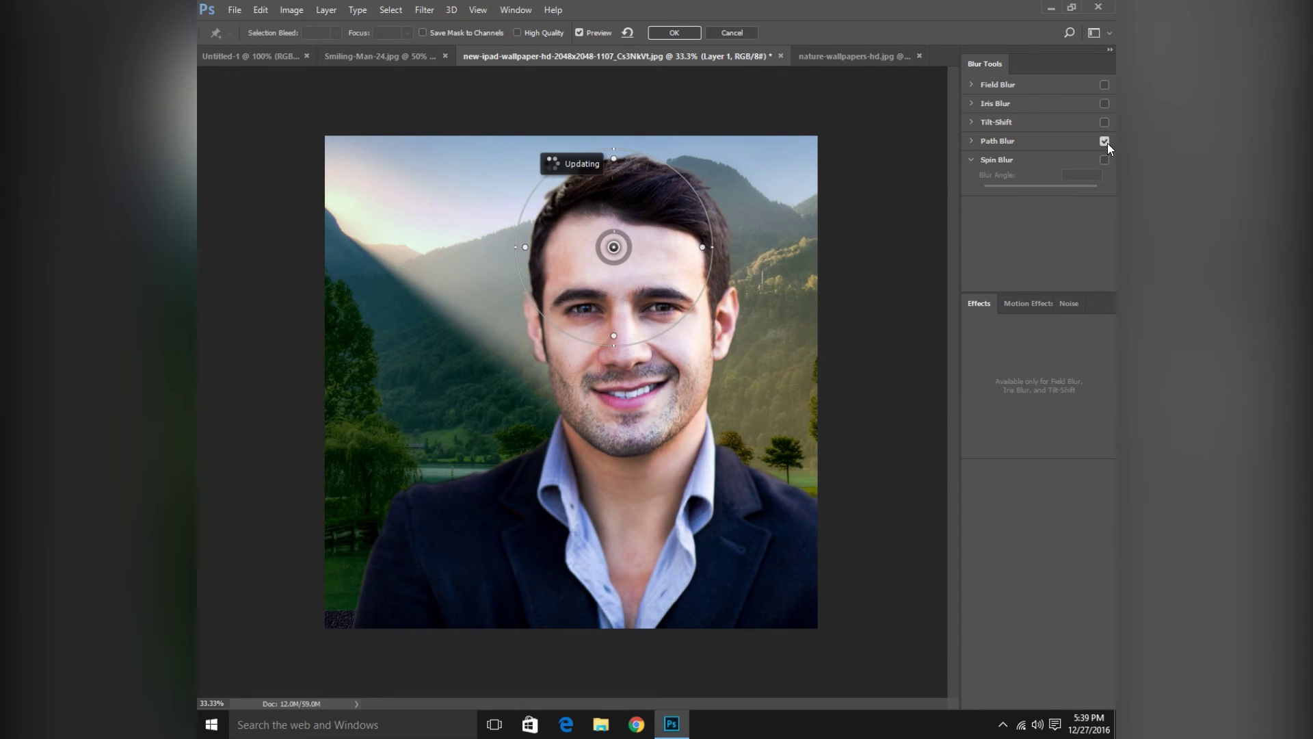
left_click(972, 141)
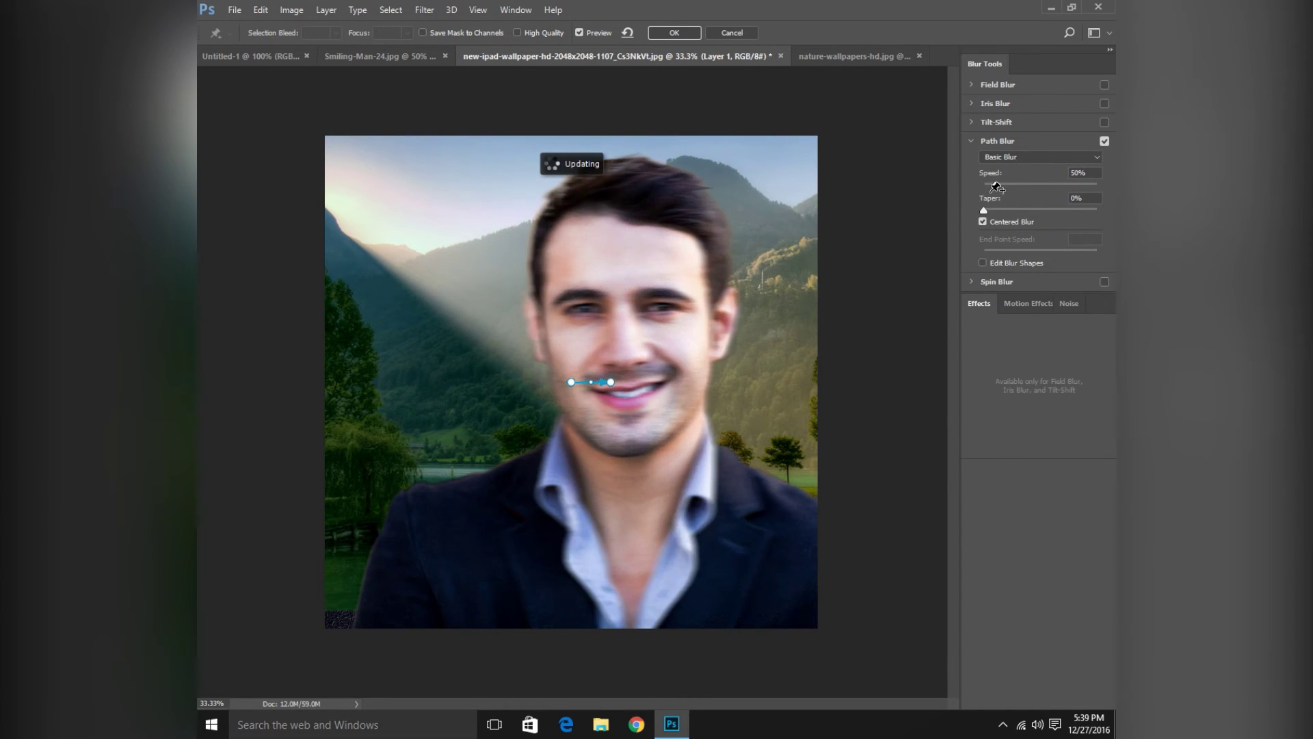
left_click_drag(995, 185, 1024, 185)
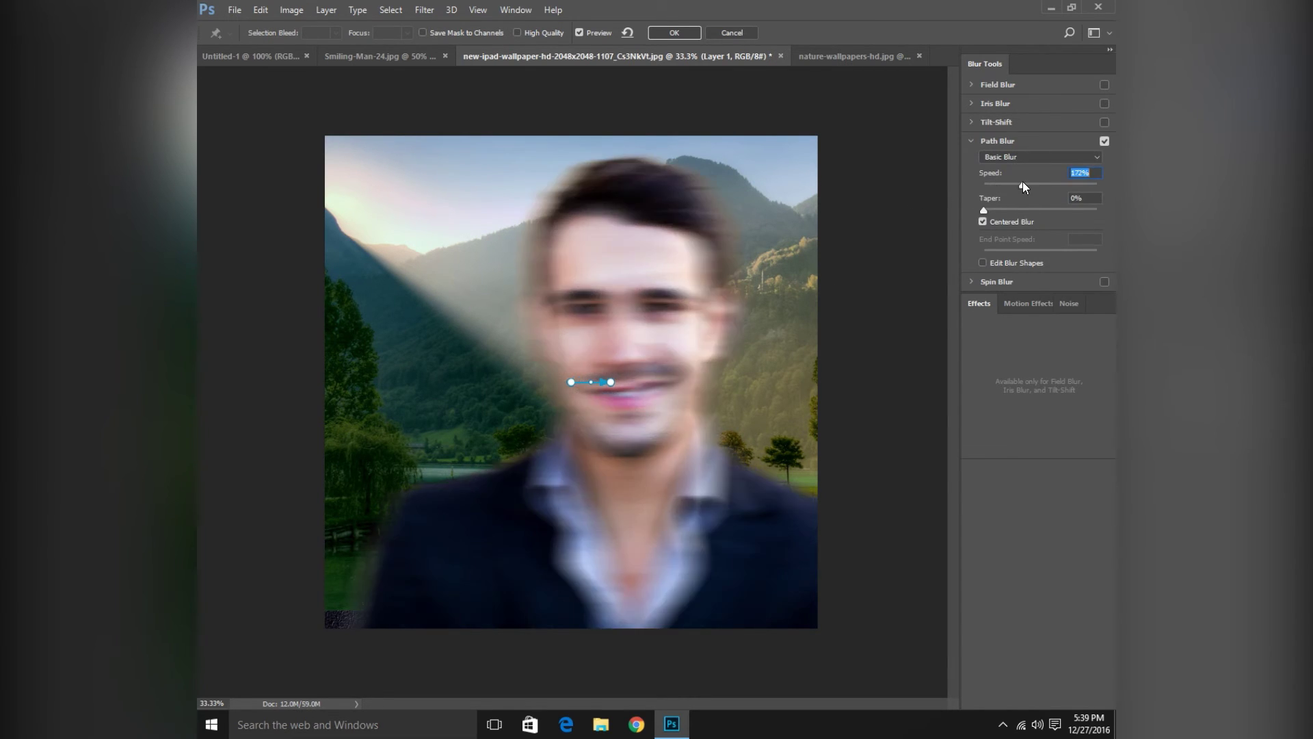
Switch through Tilt-Shift to Iris Blur, then leave the Blur Gallery without applying any blur.
left_click(1104, 141)
left_click(1104, 123)
left_click(972, 141)
left_click(972, 124)
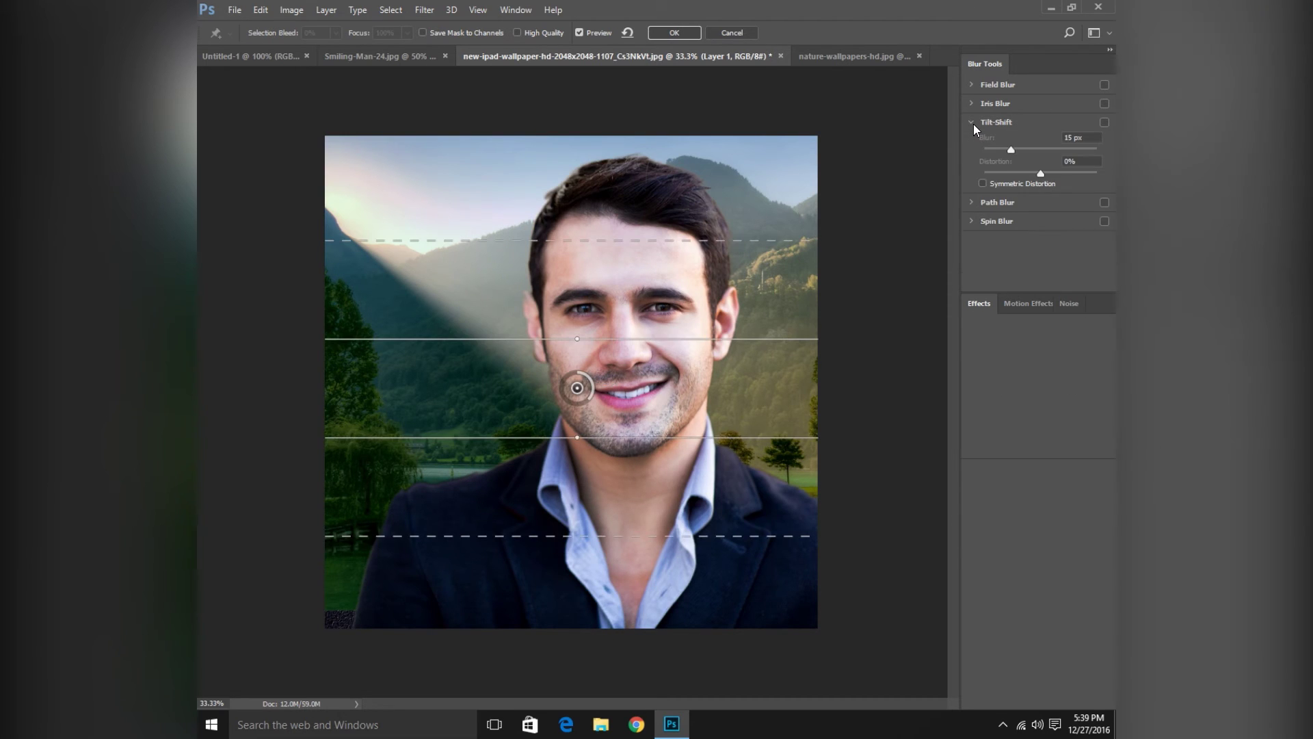
left_click(972, 123)
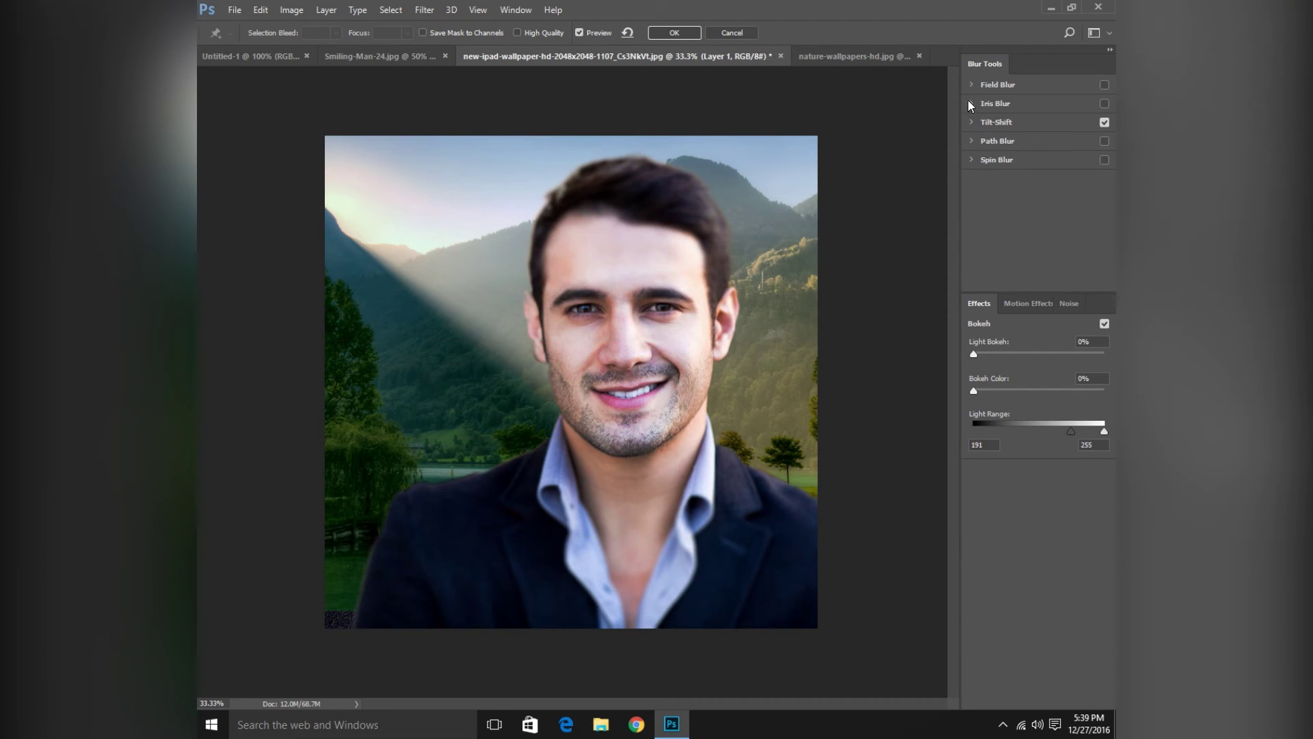
left_click(1104, 122)
left_click(1104, 103)
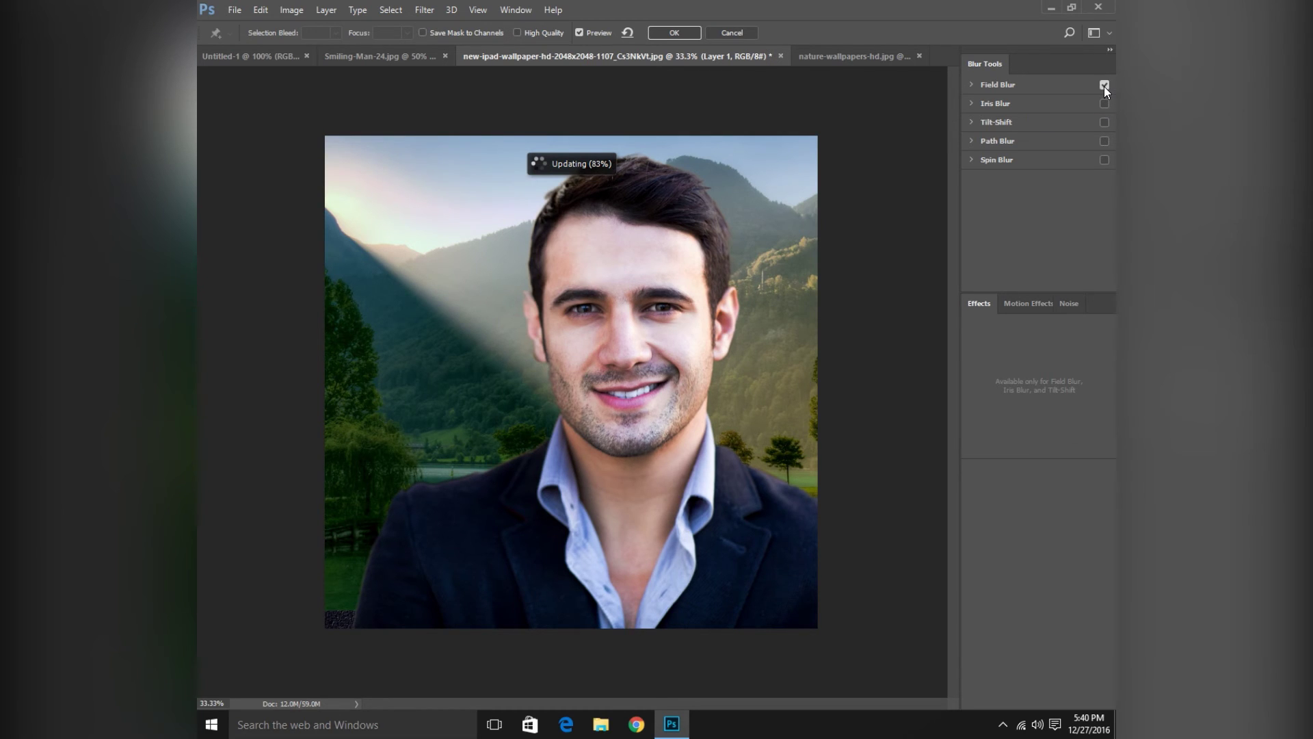
key("Escape")
Launch Color Efex Pro 4 from Filter > Nik Collection.
left_click(425, 10)
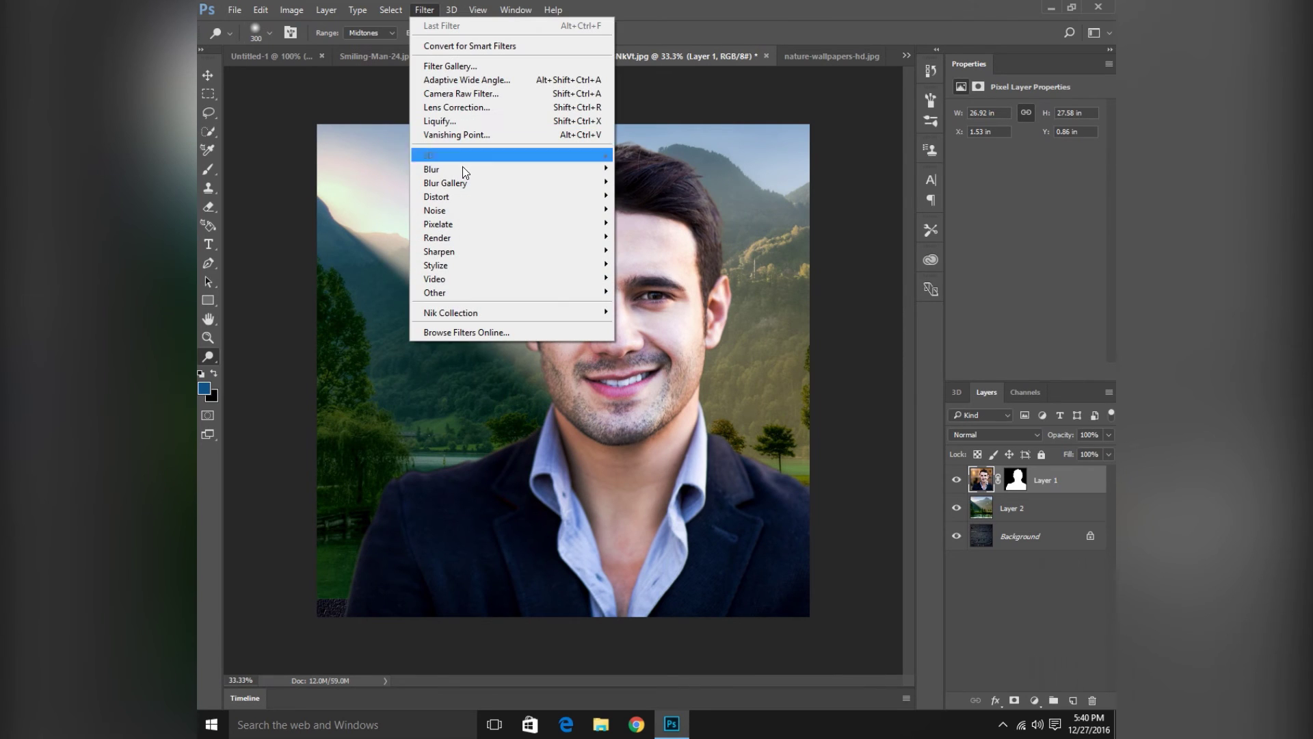
mouse_move(457, 195)
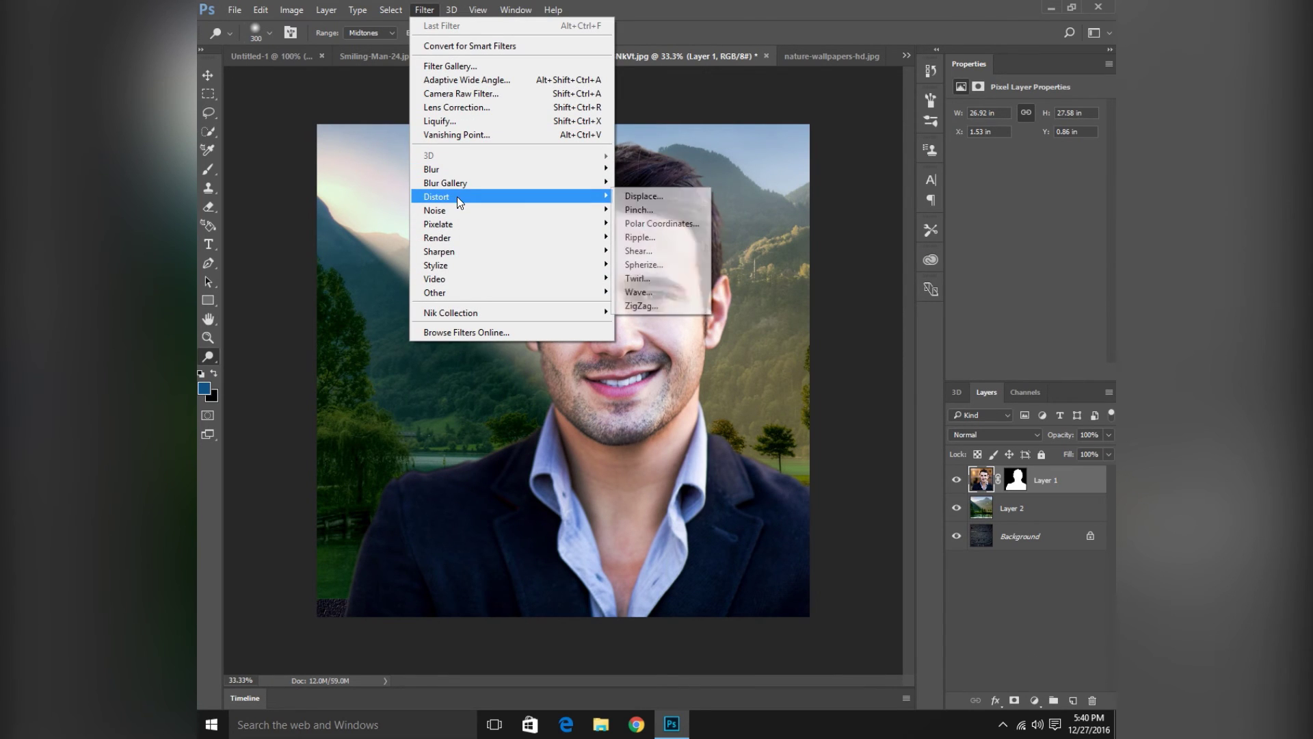
mouse_move(464, 238)
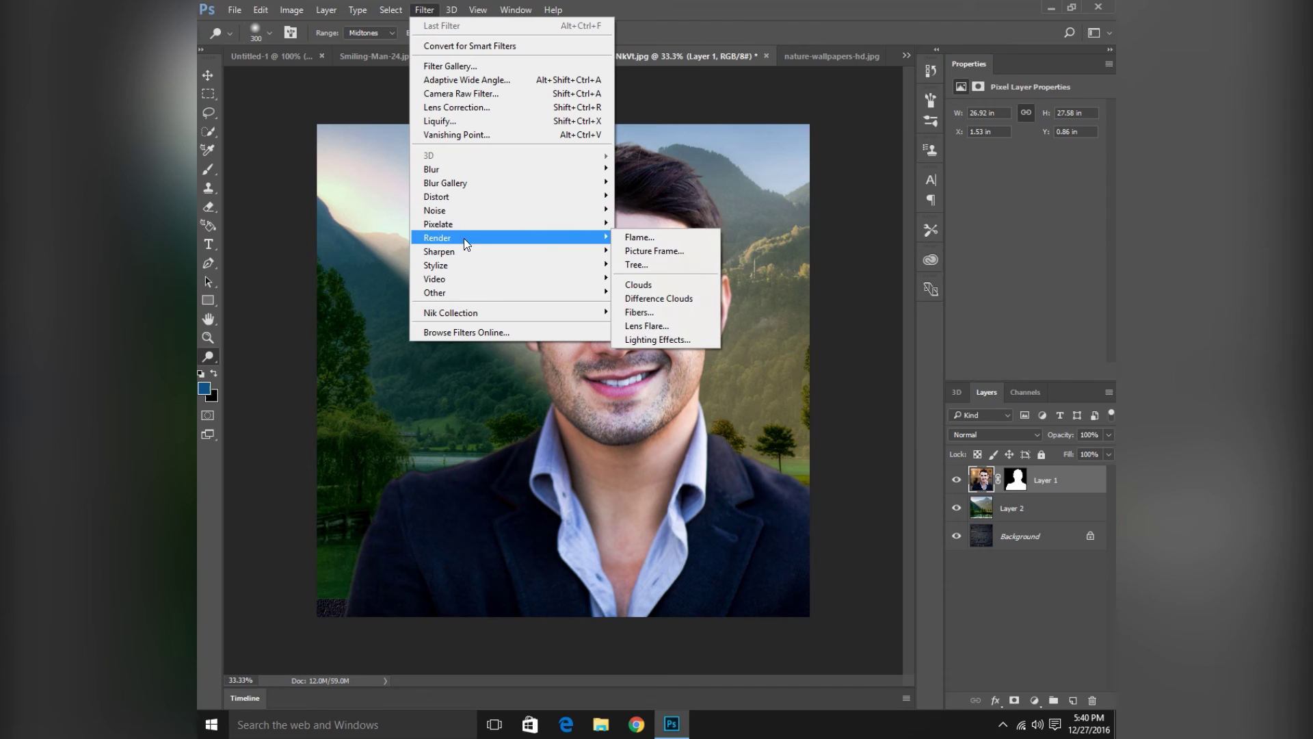
mouse_move(465, 296)
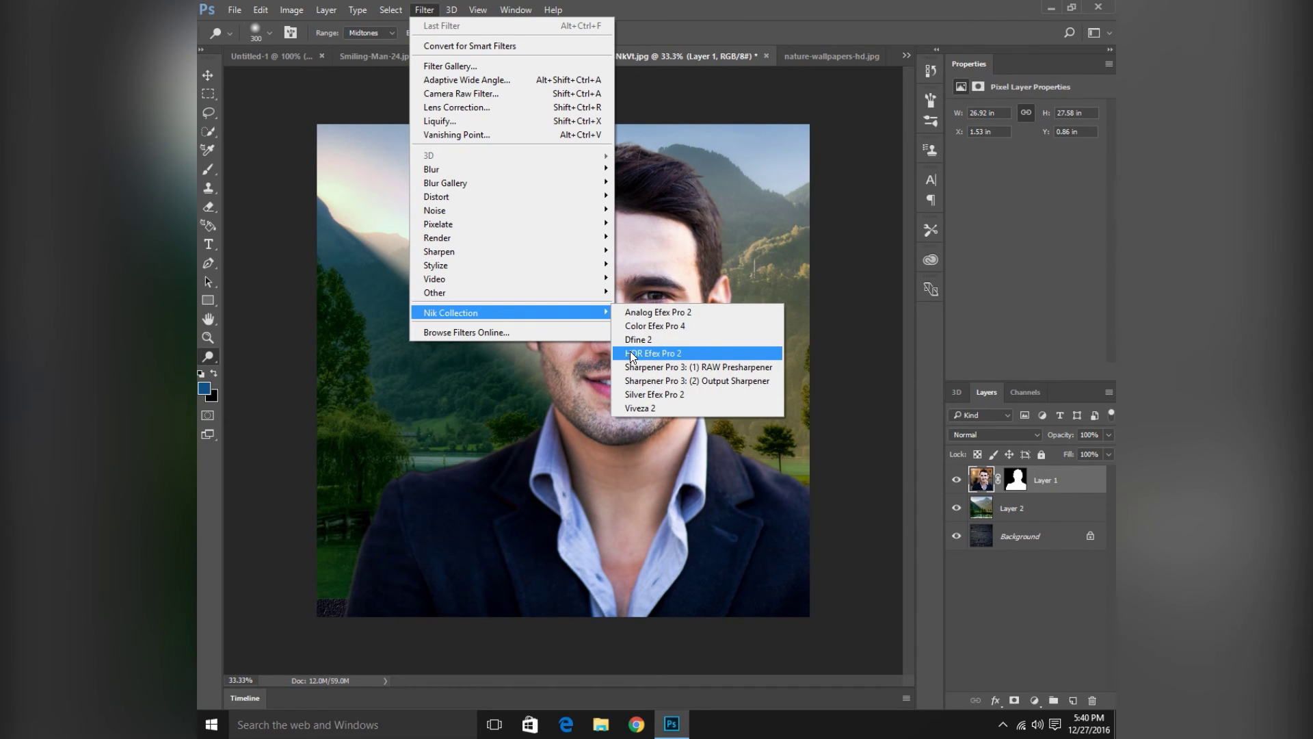
left_click(631, 353)
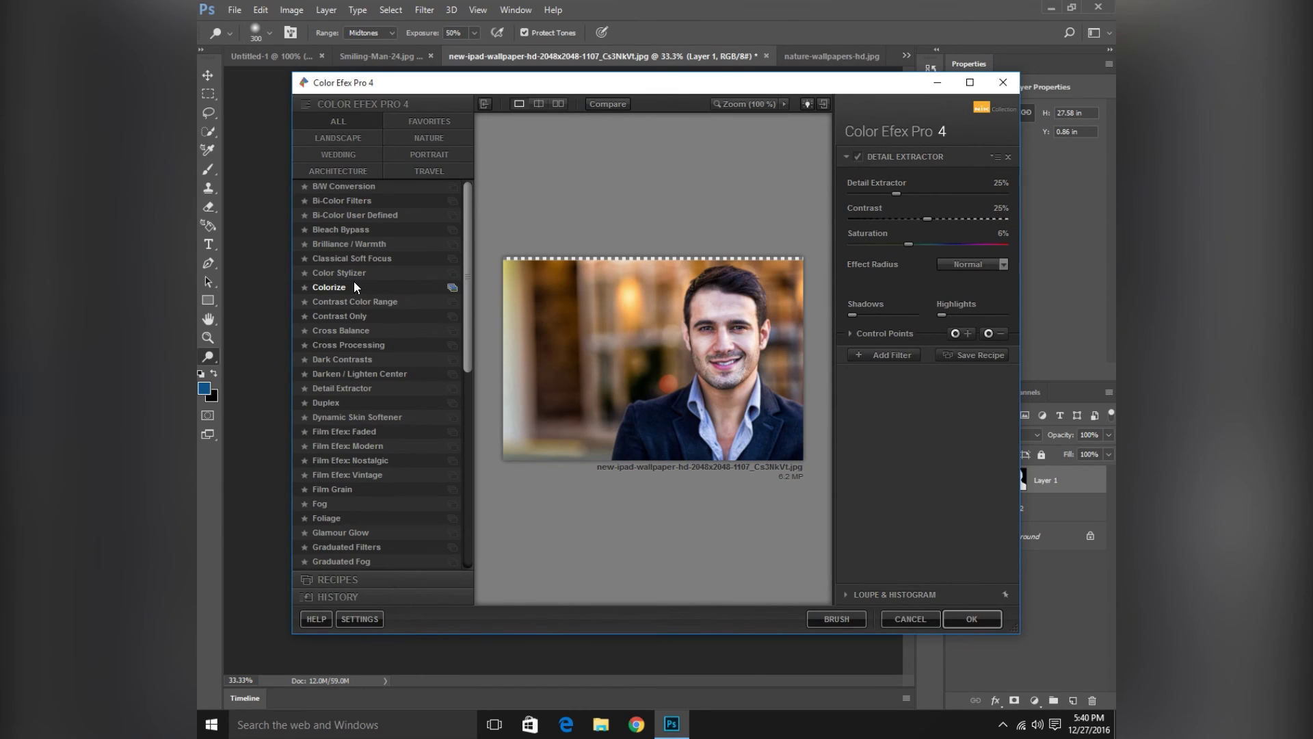
Preview Colorize, Color Stylizer, Bleach Bypass, Dark Contrasts, Detail Extractor and Dynamic Skin Softener filters.
left_click(355, 285)
left_click(364, 272)
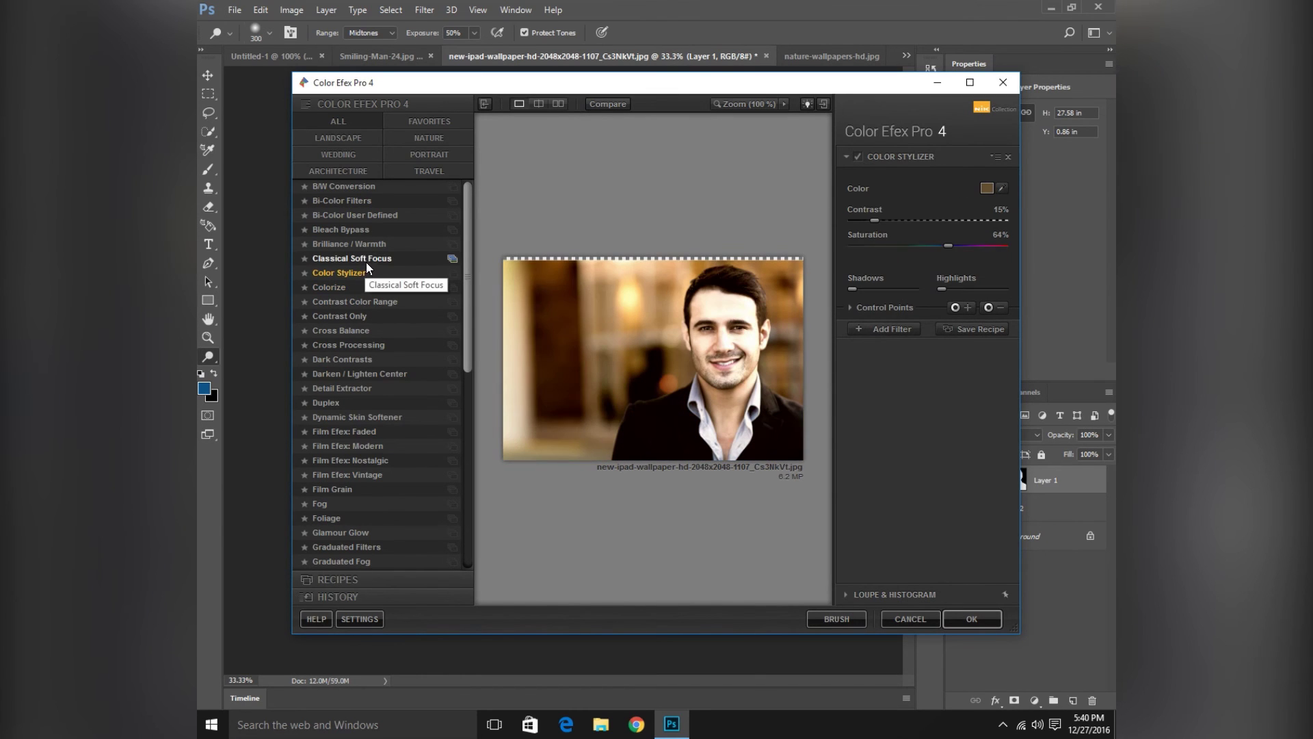
left_click(377, 243)
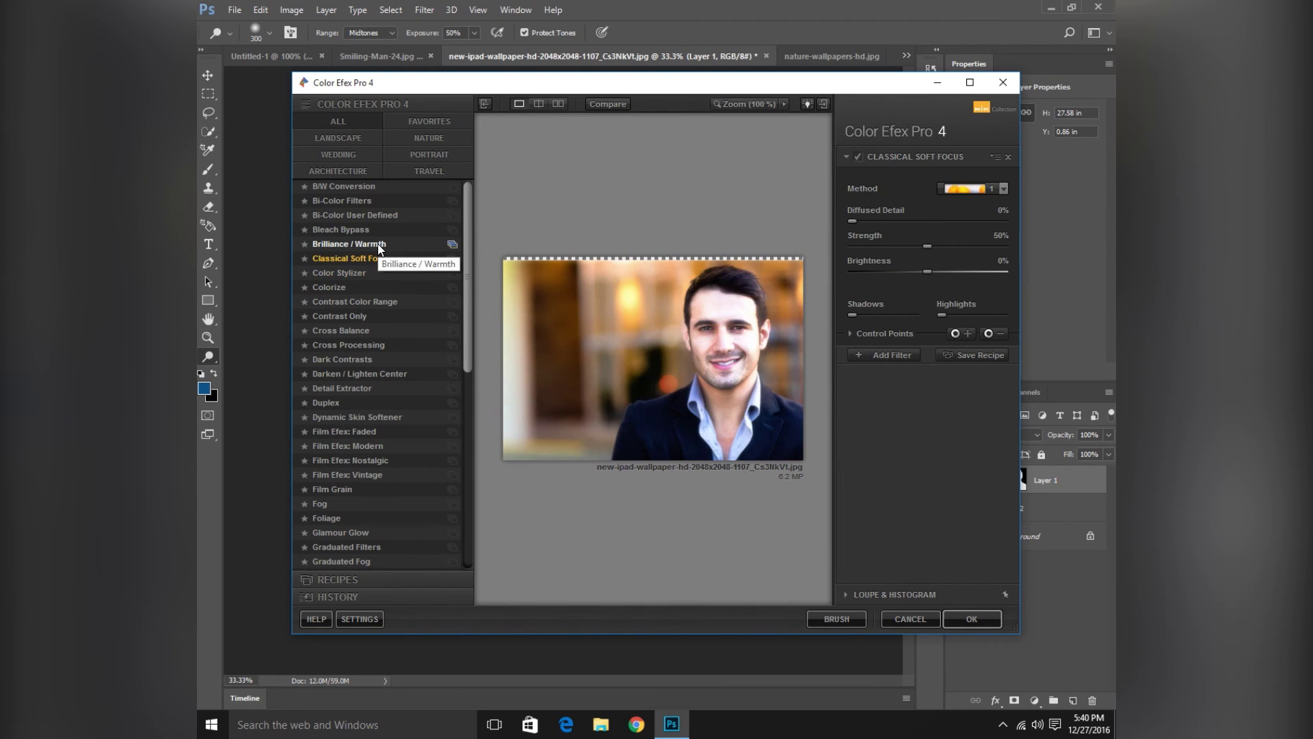
left_click(382, 230)
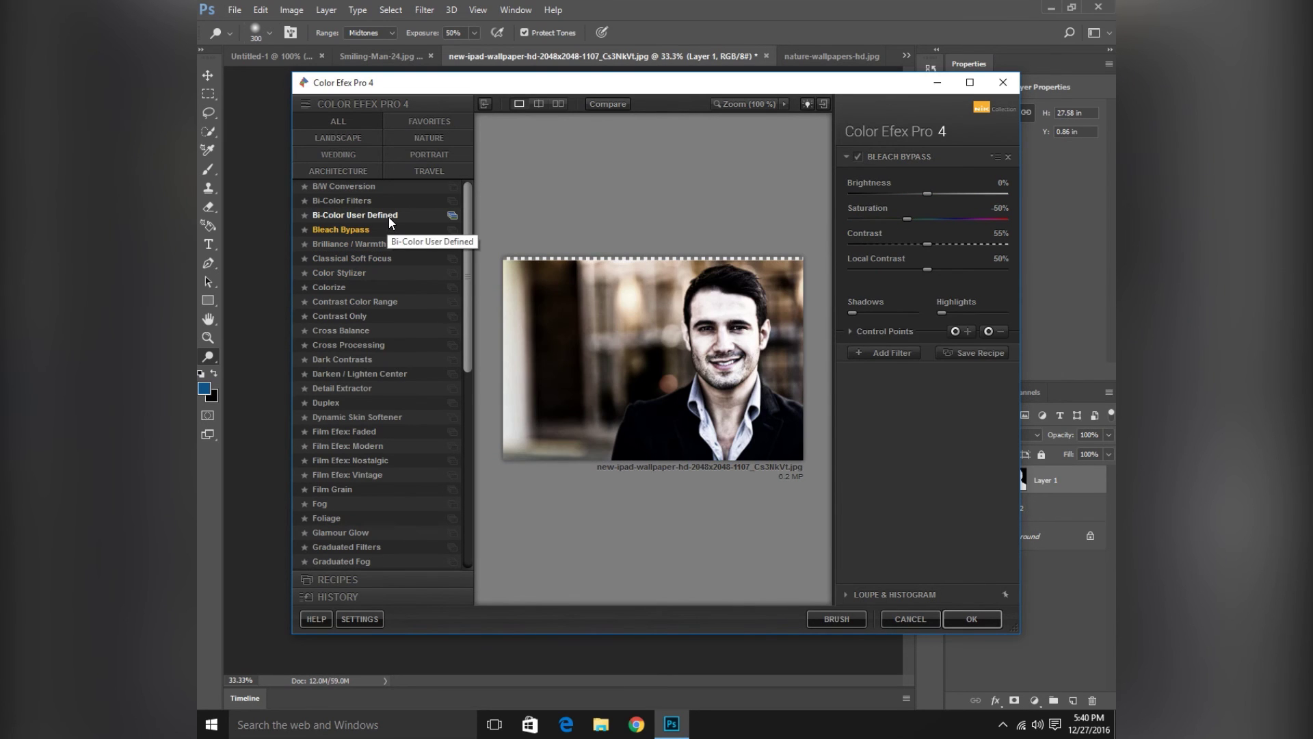
left_click(388, 216)
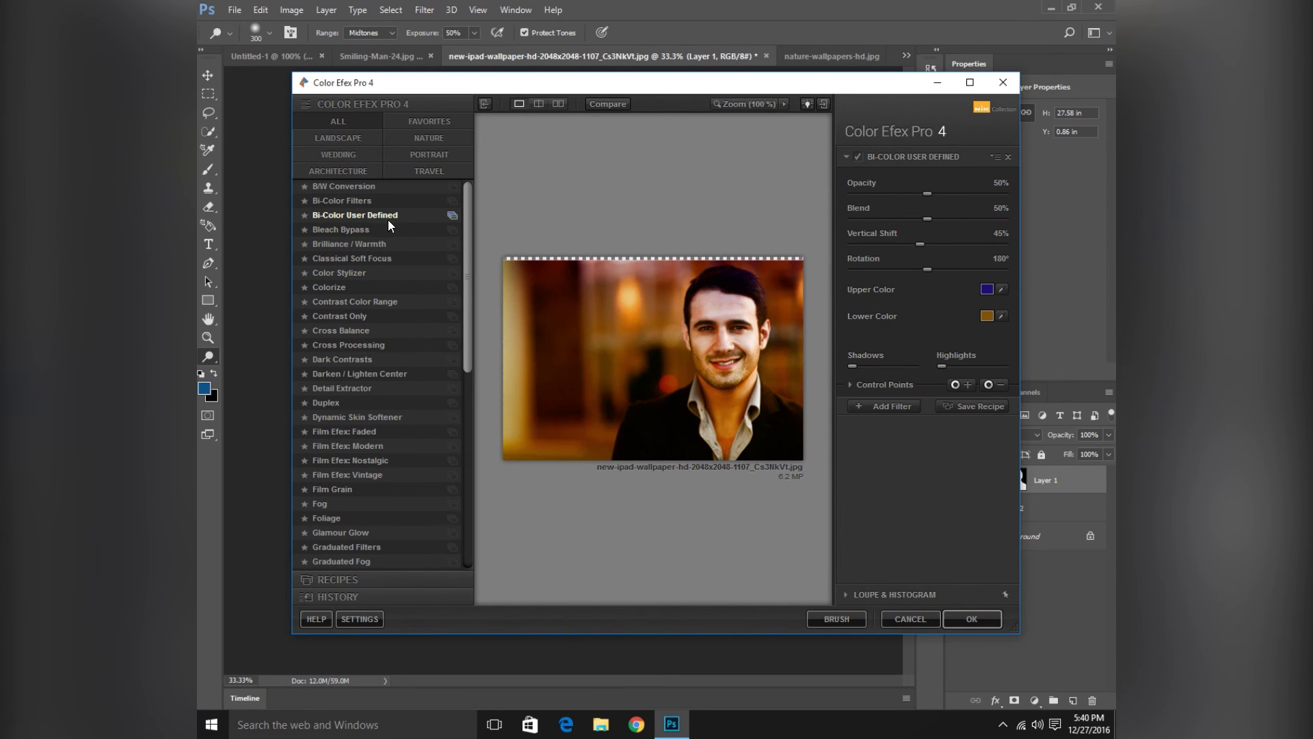
left_click(364, 314)
left_click(358, 357)
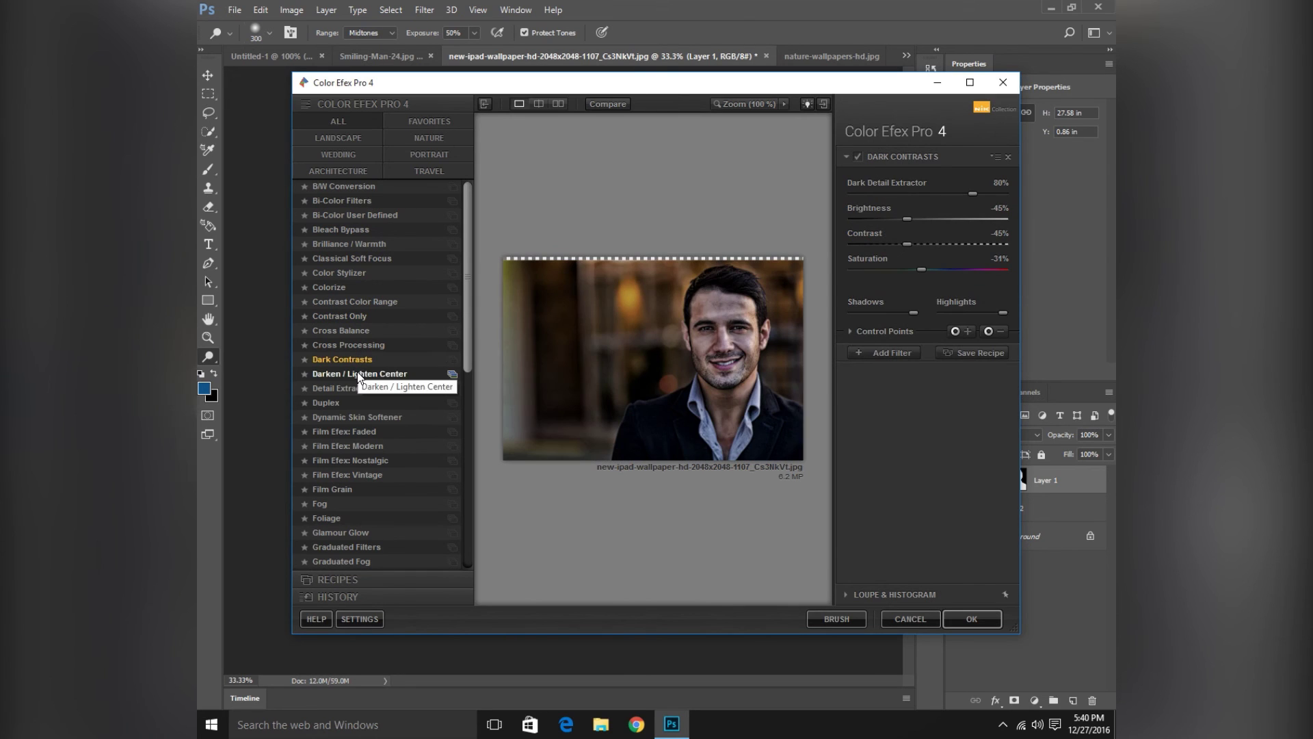
left_click(357, 373)
left_click(357, 389)
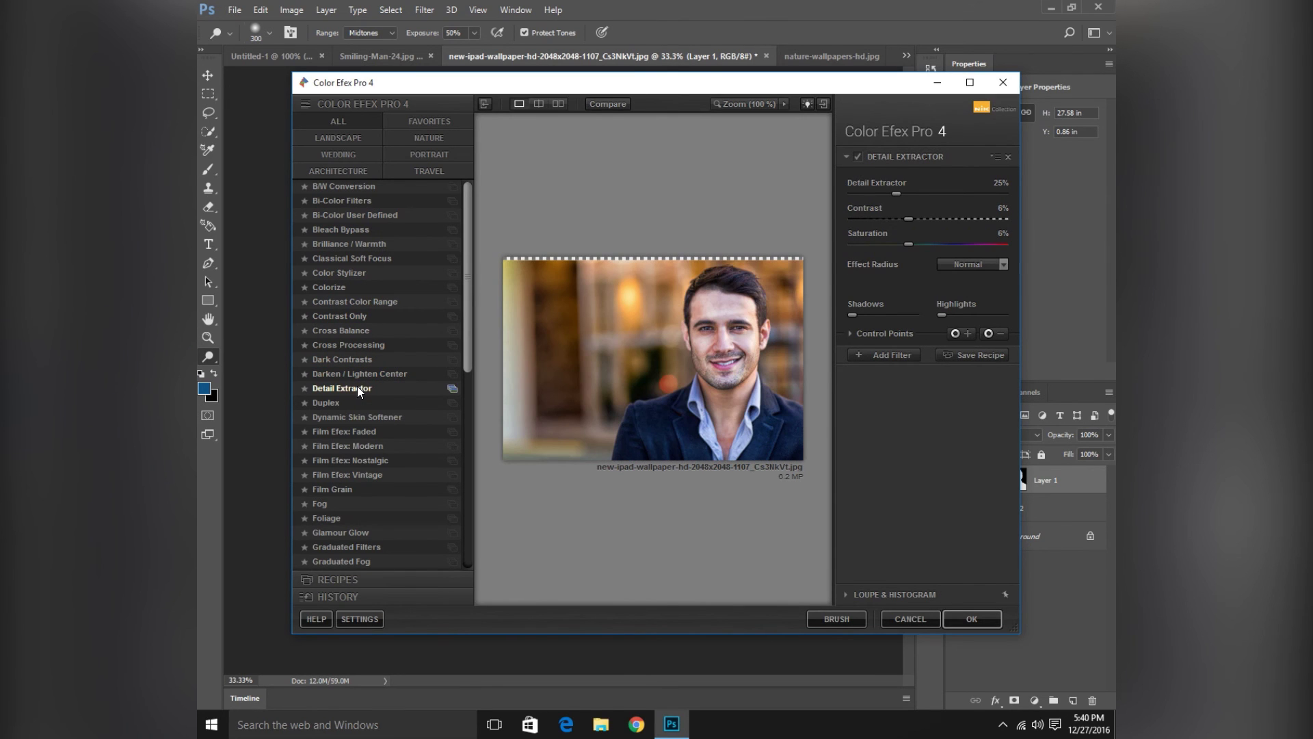
left_click(356, 402)
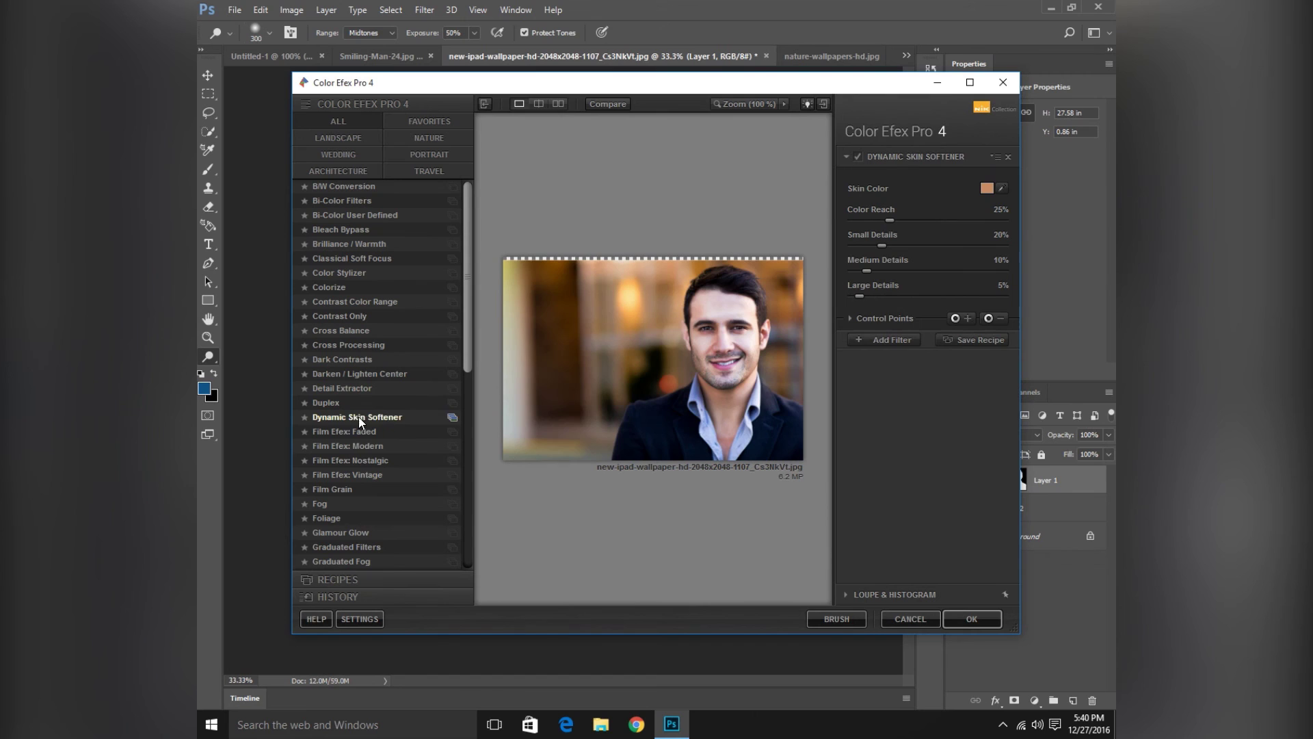
Preview Film Efex, Foliage, Glamour Glow, B/W Conversion and Colorize, then apply the chosen filter.
left_click(367, 446)
left_click(327, 519)
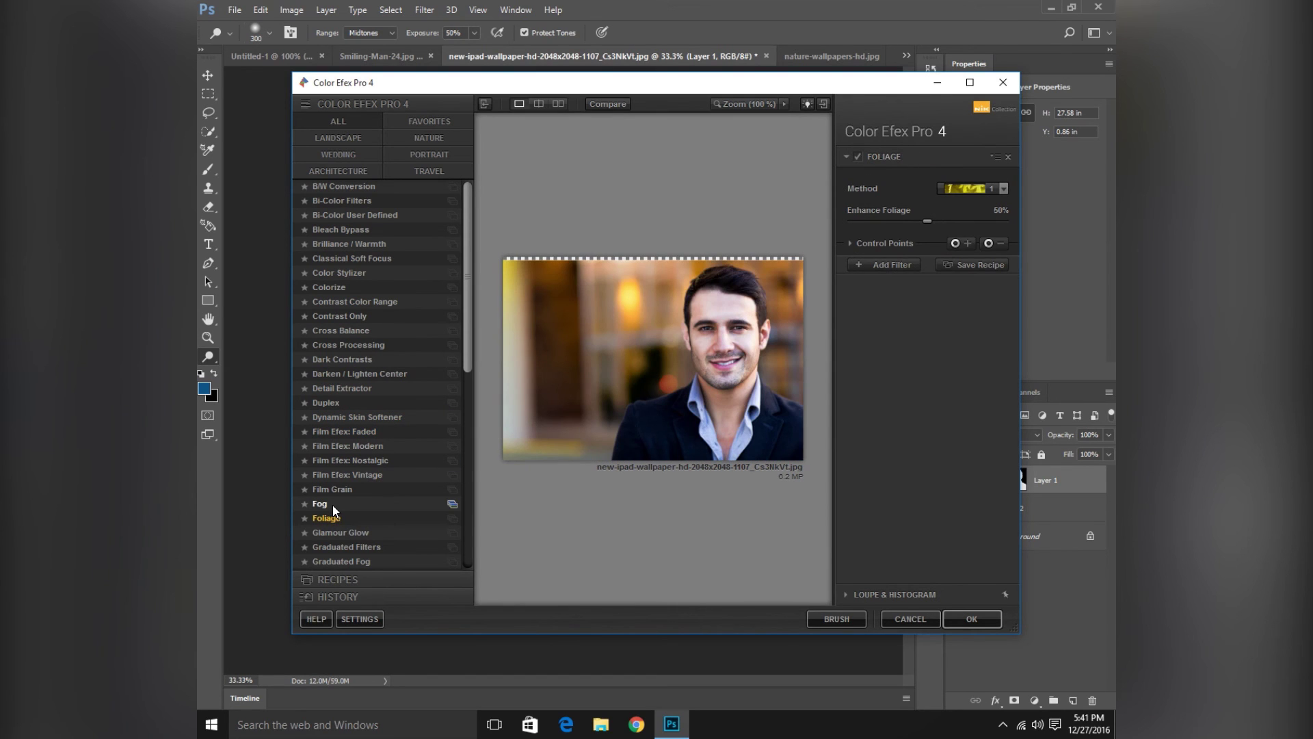
left_click(326, 532)
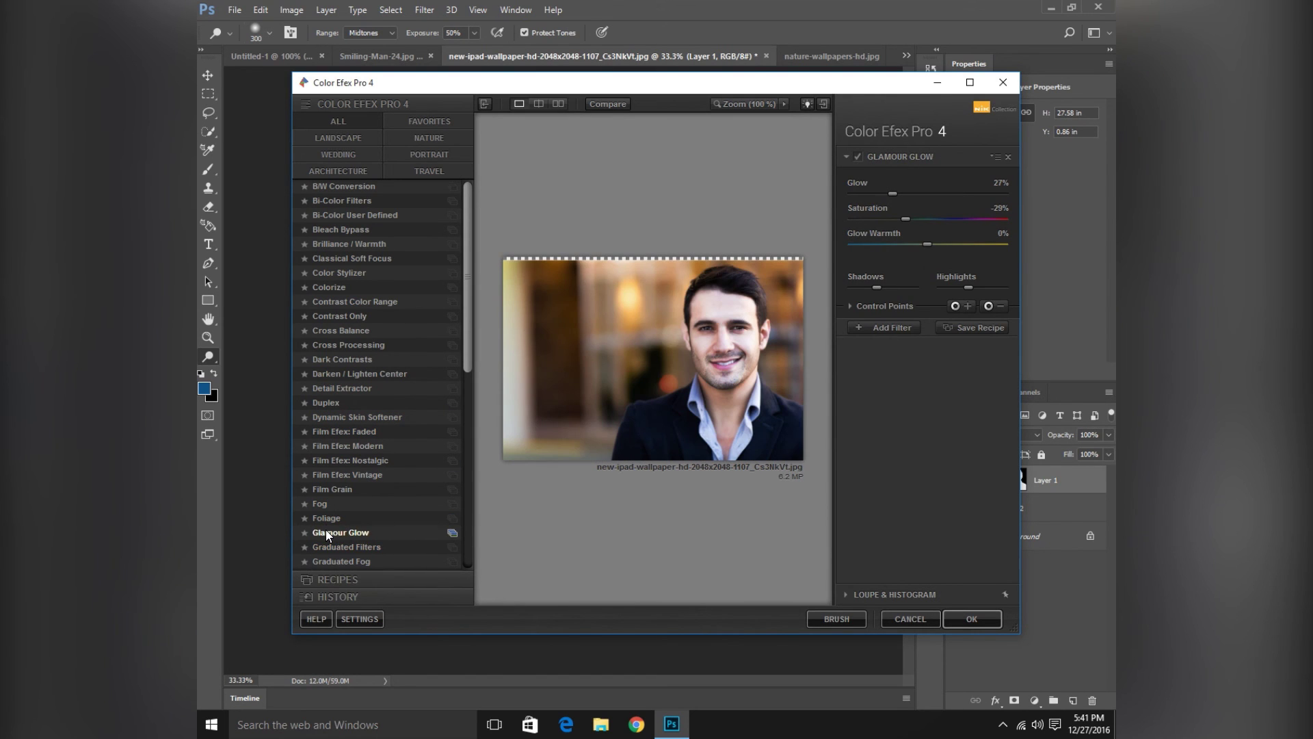
left_click(371, 188)
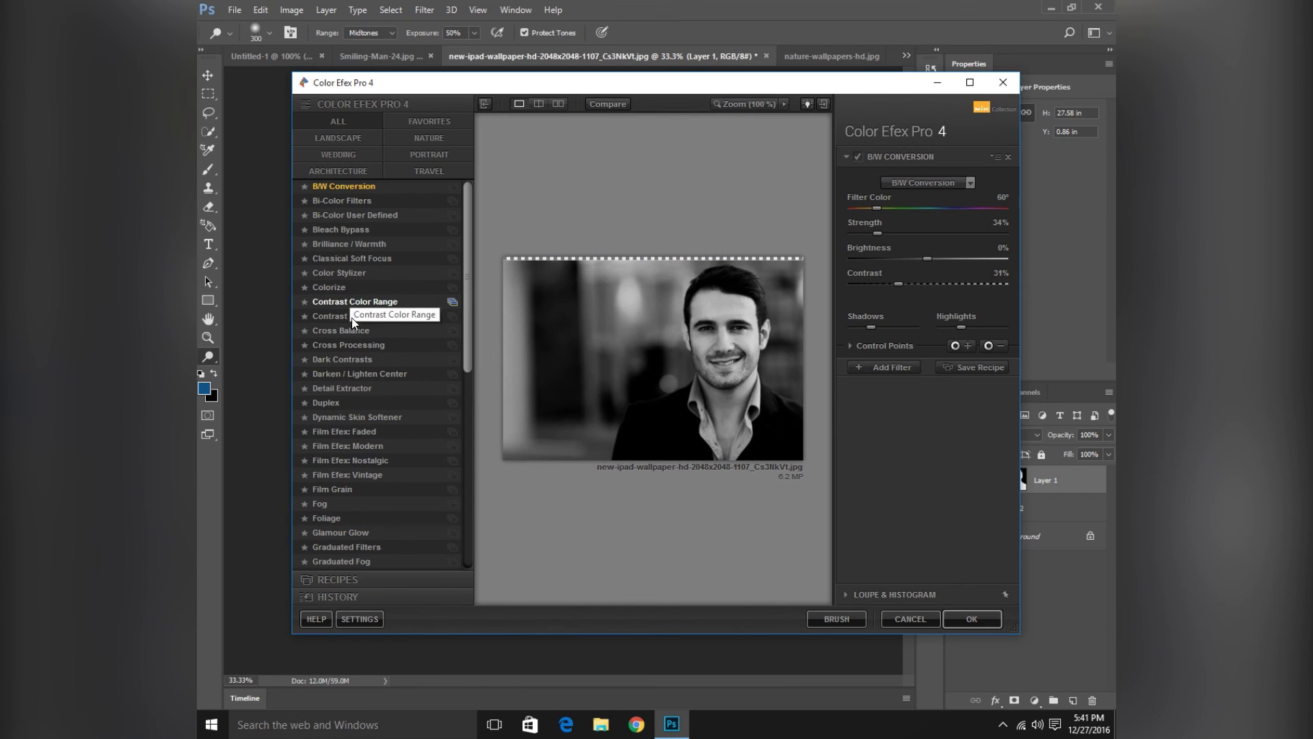
left_click(357, 285)
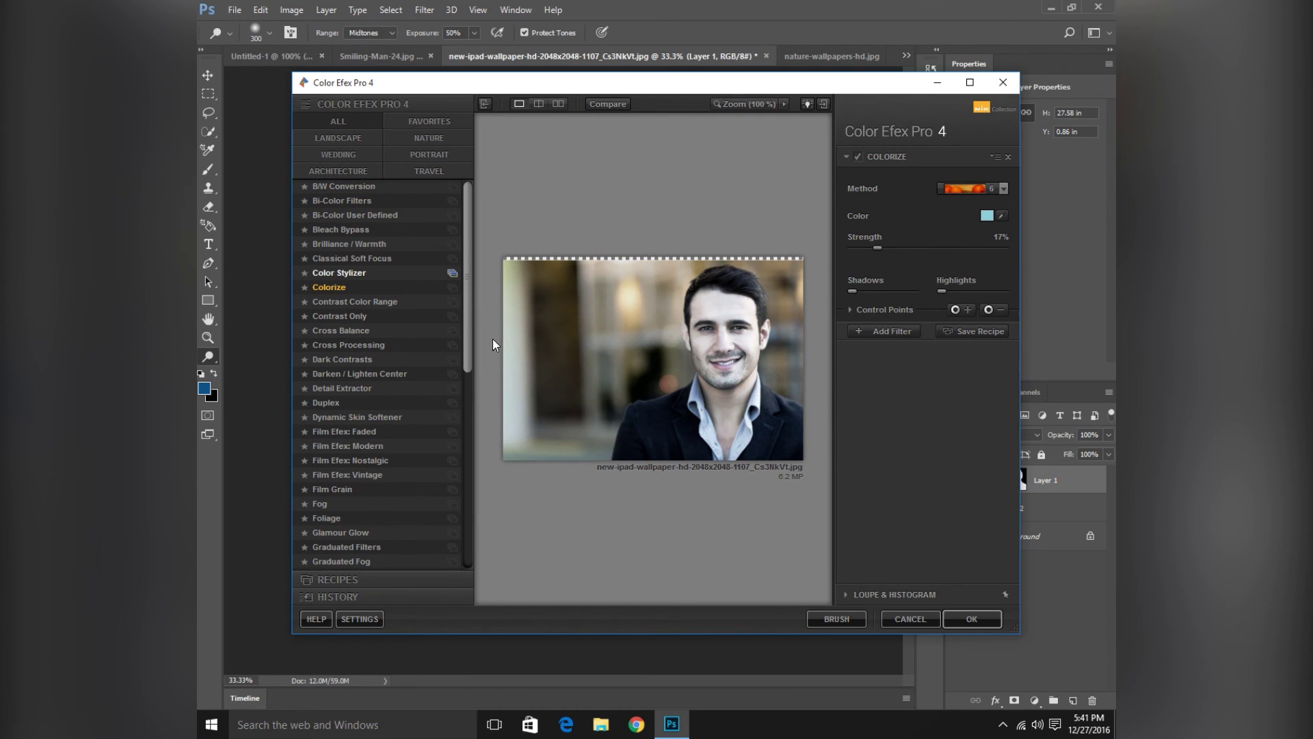
left_click(970, 620)
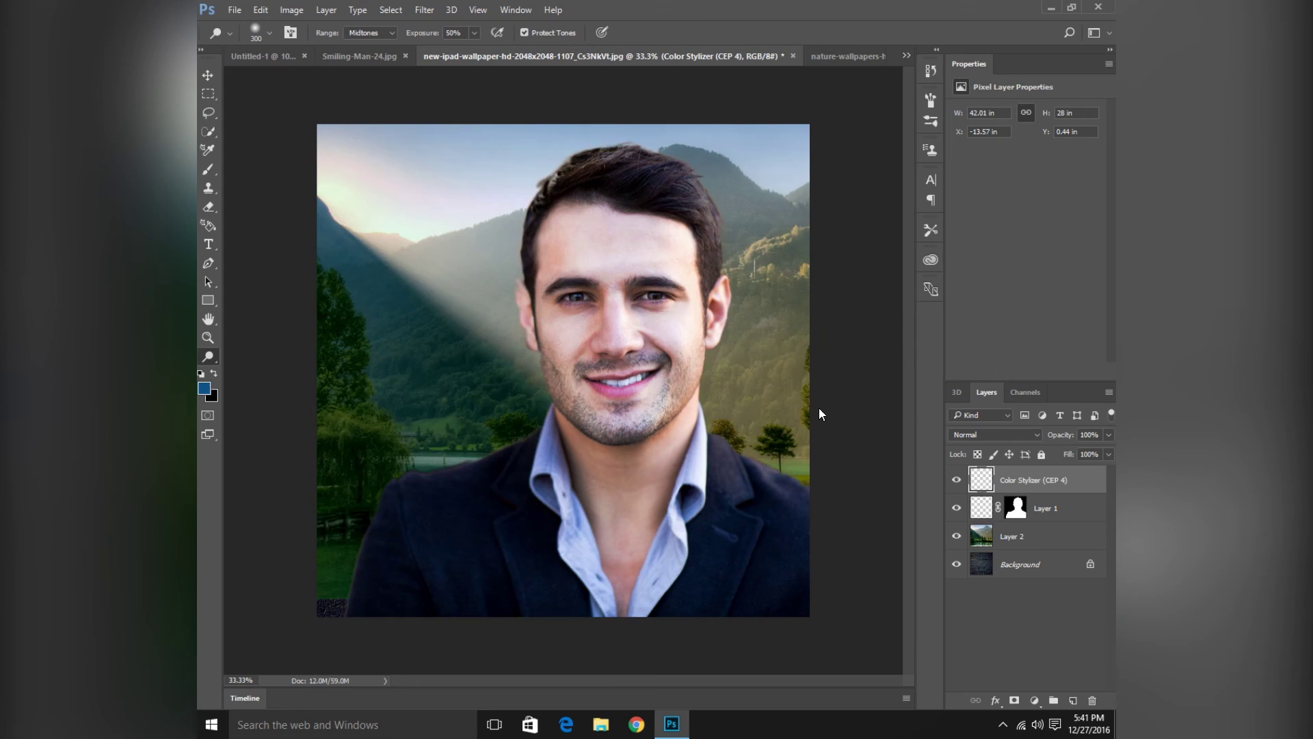
Toggle the Color Stylizer (CEP 4) layer off, on, then off again, leaving it hidden.
left_click(957, 480)
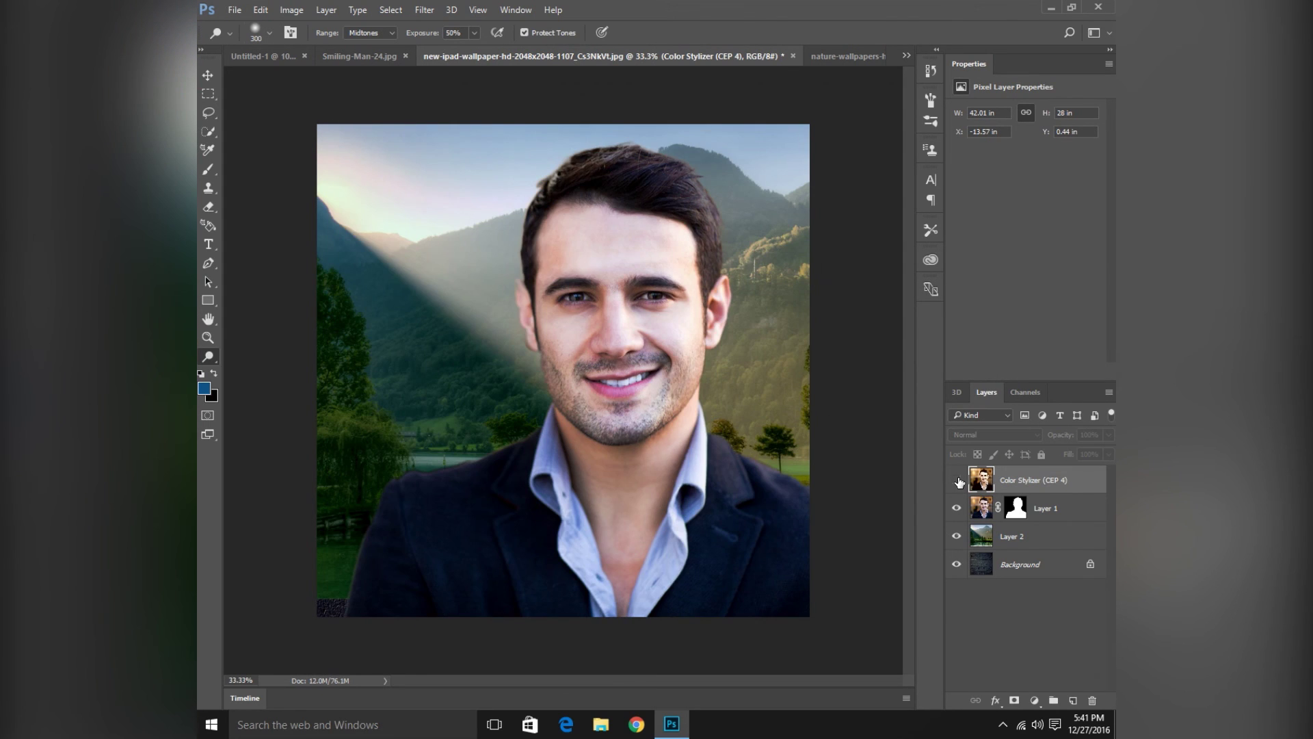
left_click(958, 481)
left_click(957, 481)
Minimise Photoshop from the taskbar to reveal the Adobe desktop wallpaper.
left_click(672, 726)
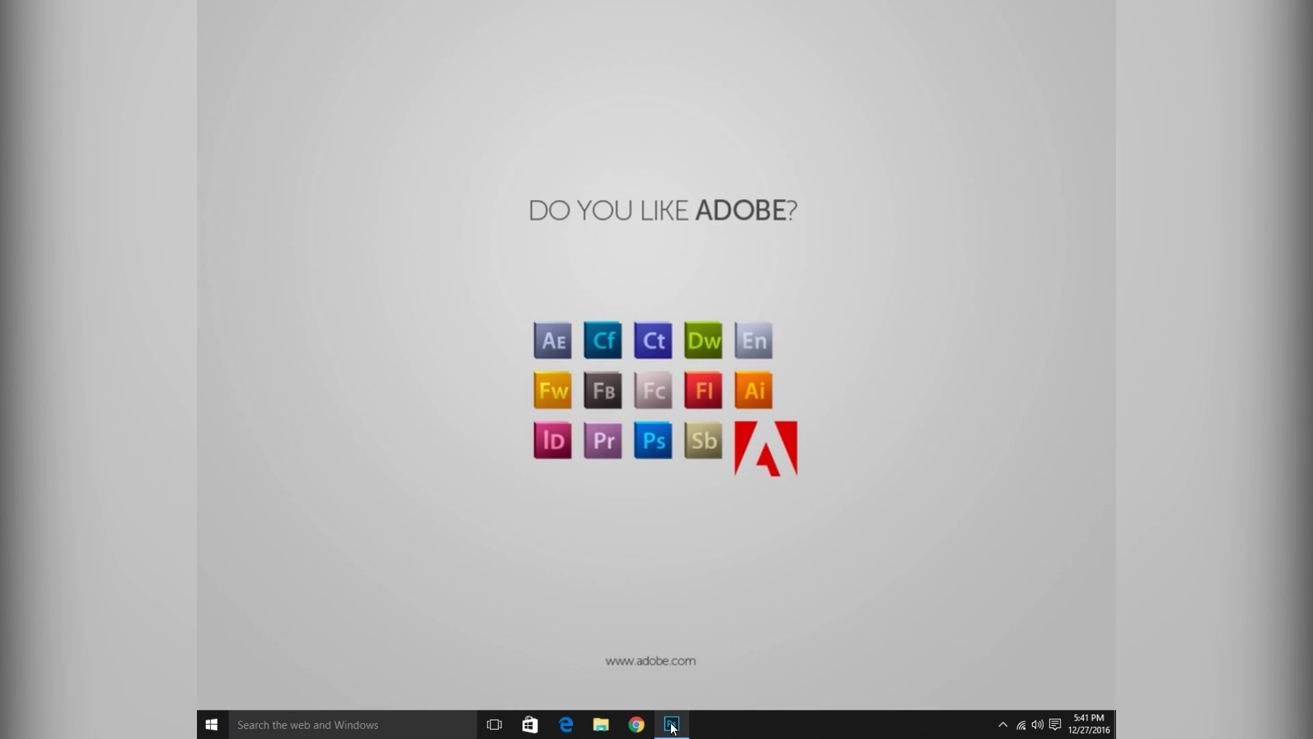